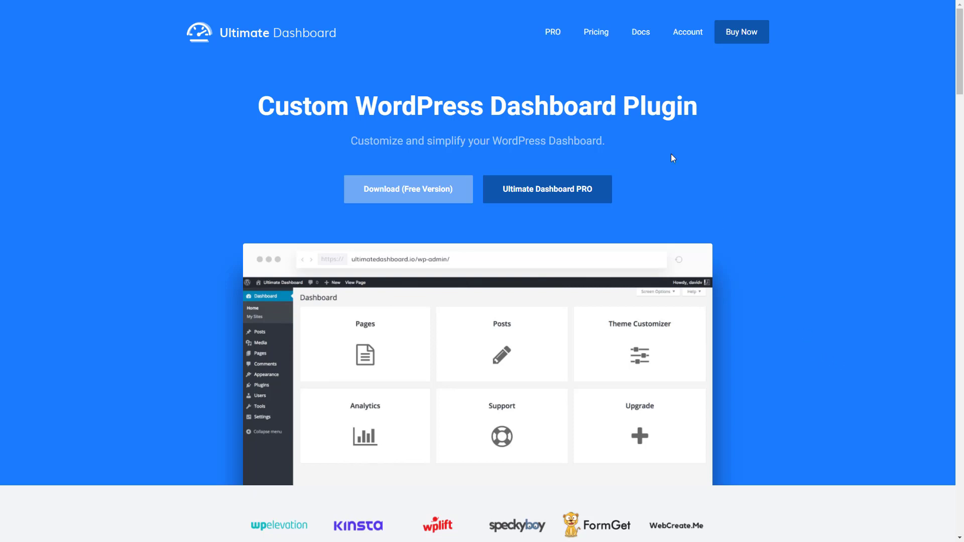
Open the Ultimate Dashboard PRO page and browse its feature cards down to User Role Access.
left_click(555, 34)
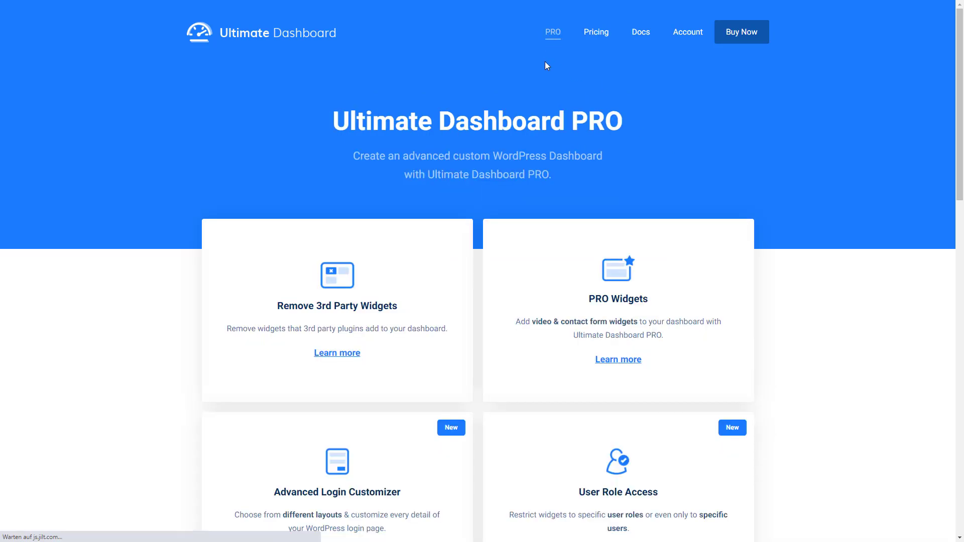
scroll(796, 150, "down", 1)
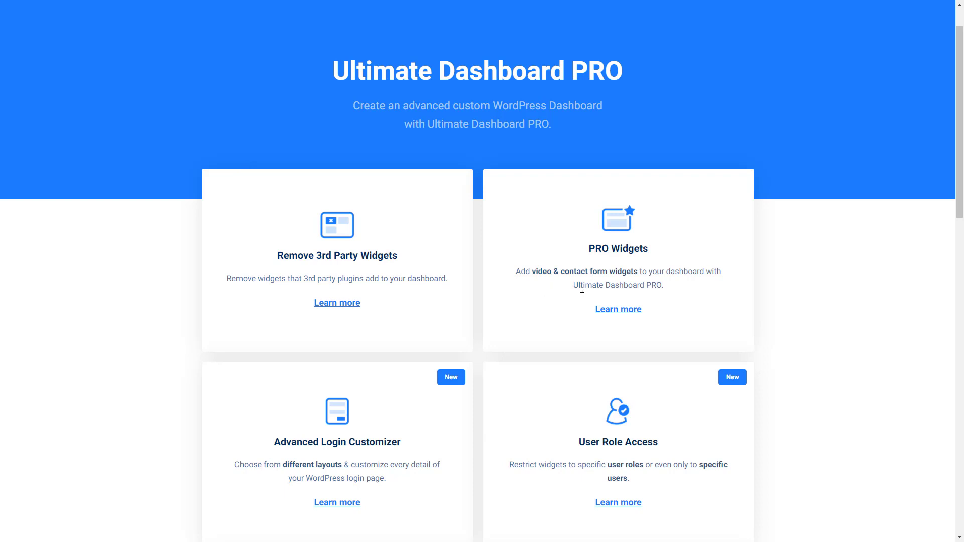
scroll(582, 296, "down", 2)
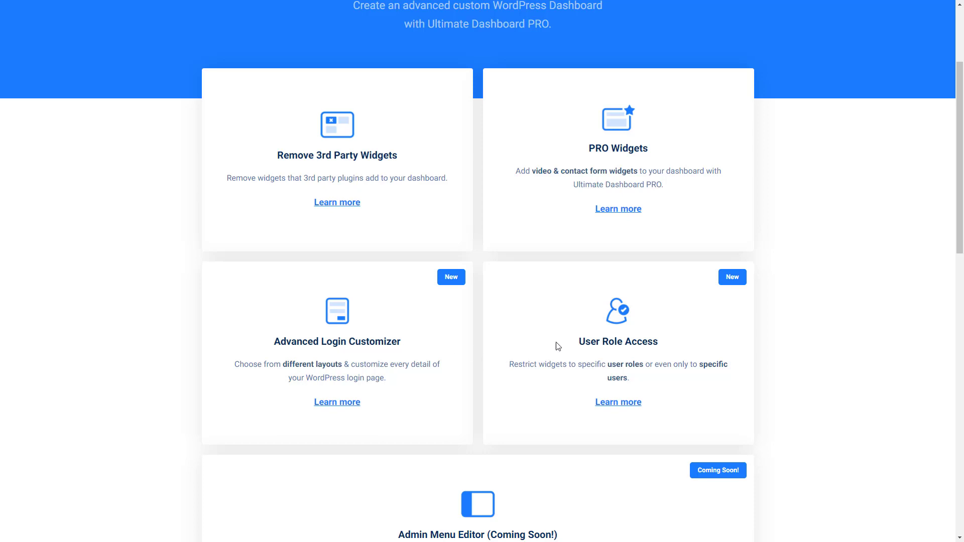
triple_click(628, 339)
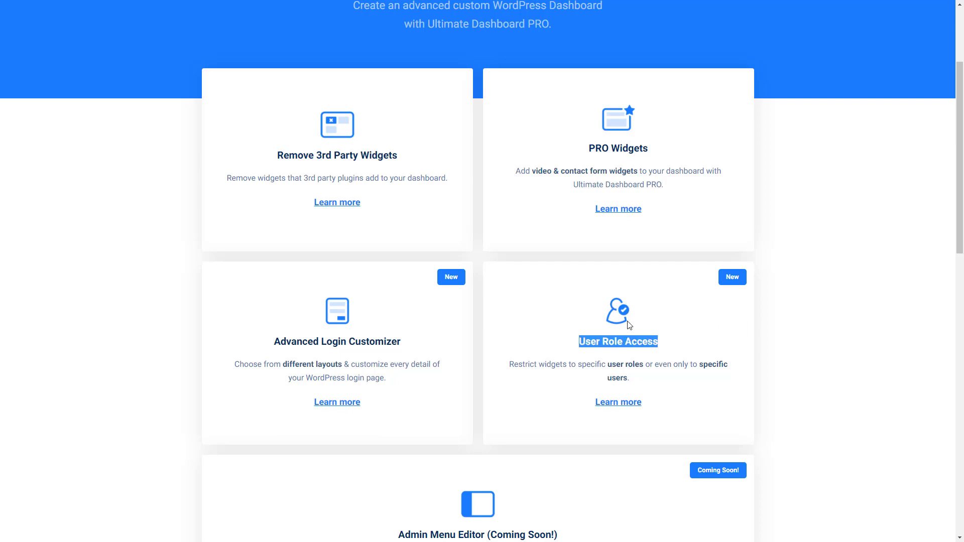
left_click(707, 331)
scroll(706, 332, "down", 4)
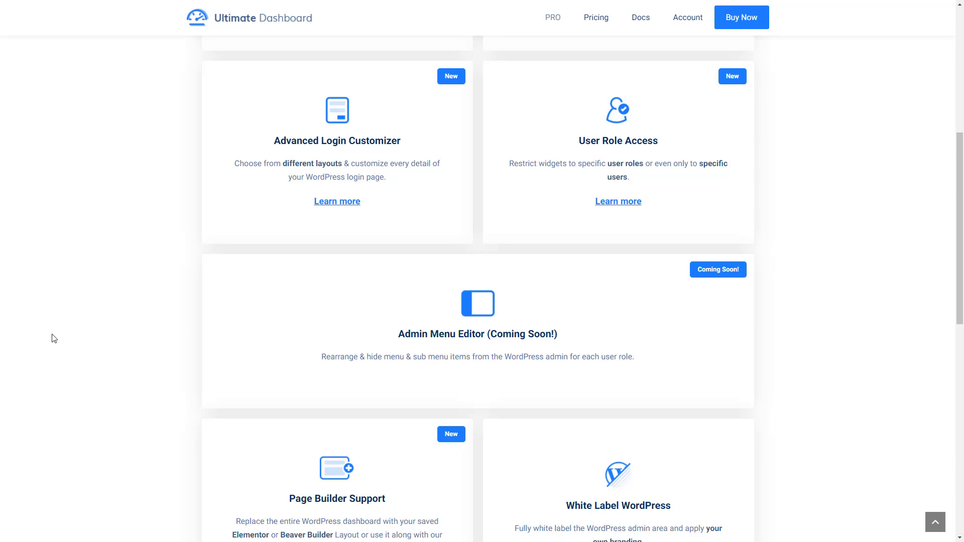
Scroll through the rest of the PRO feature list to the bottom and back up.
scroll(54, 339, "down", 3)
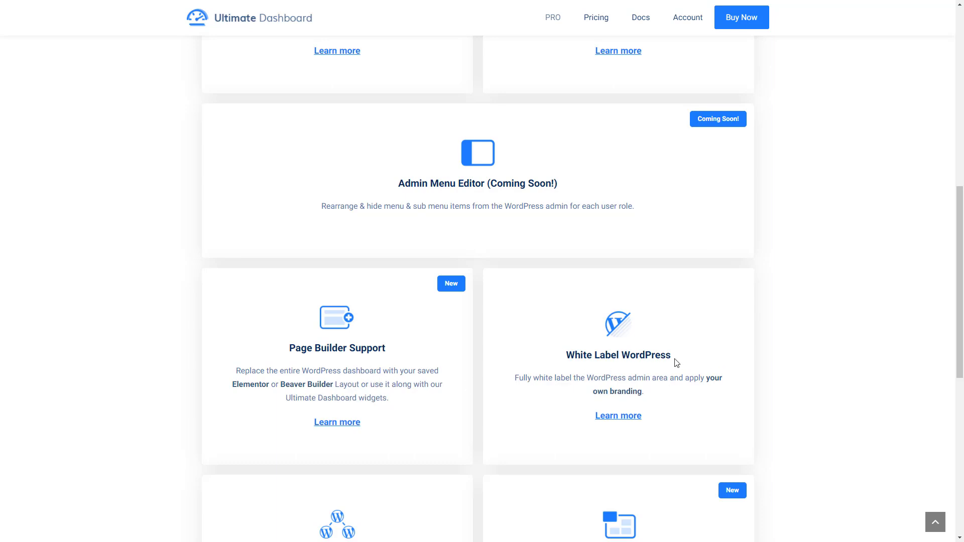
scroll(675, 363, "down", 2)
scroll(703, 334, "down", 1)
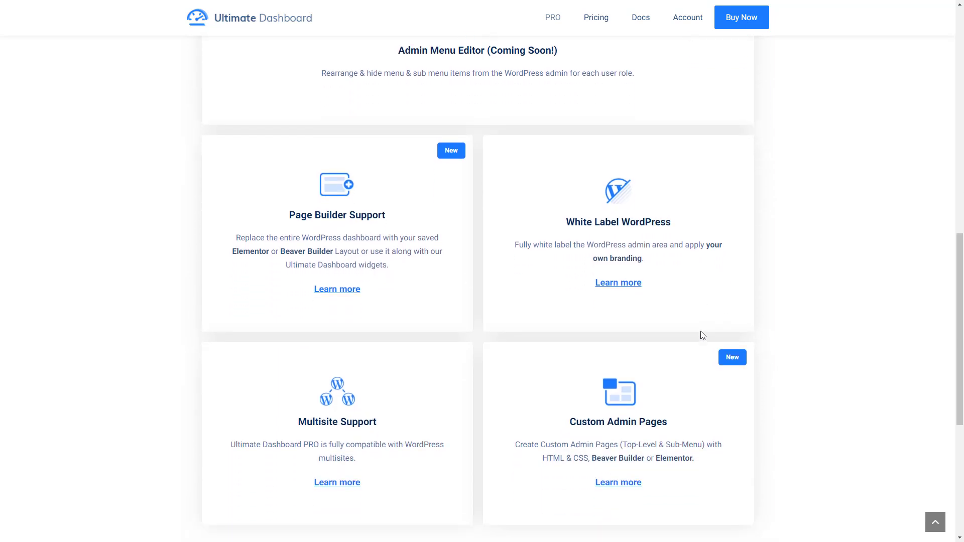
scroll(696, 269, "down", 2)
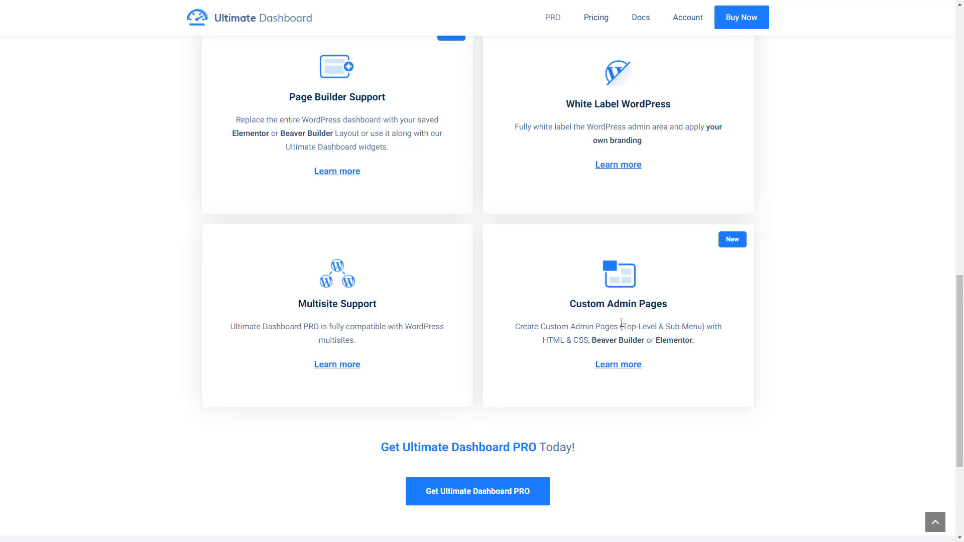
scroll(653, 337, "down", 1)
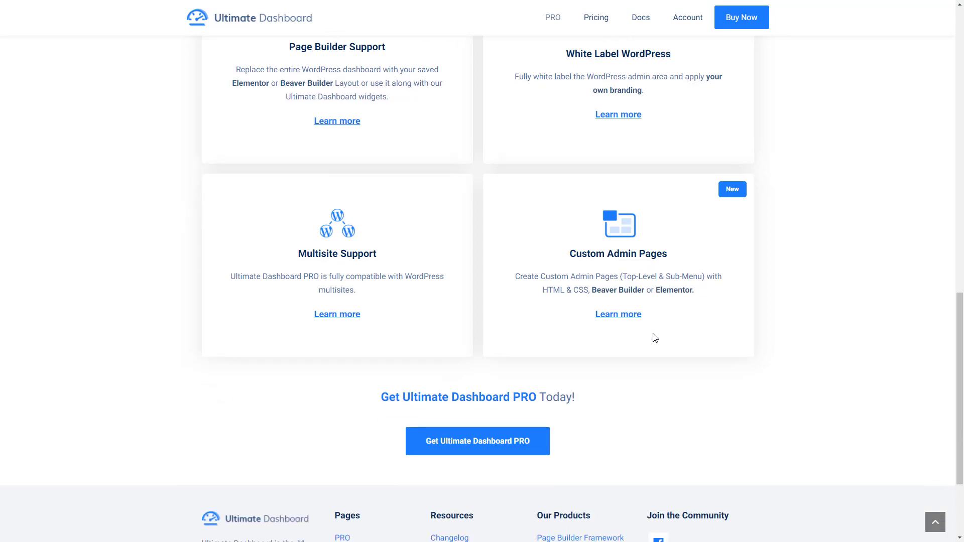
scroll(701, 390, "up", 16)
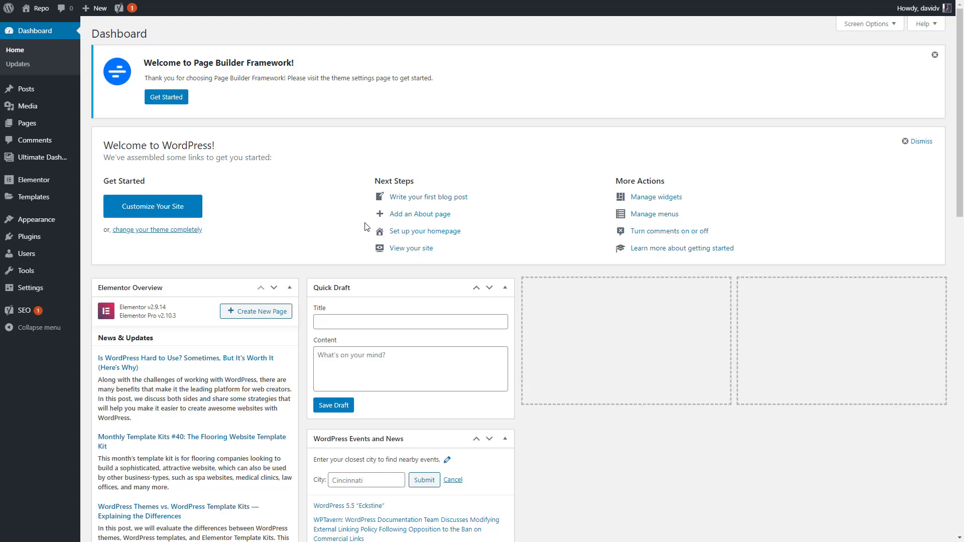
Go to Ultimate Dashboard > Settings from the WordPress admin sidebar.
scroll(369, 306, "down", 1)
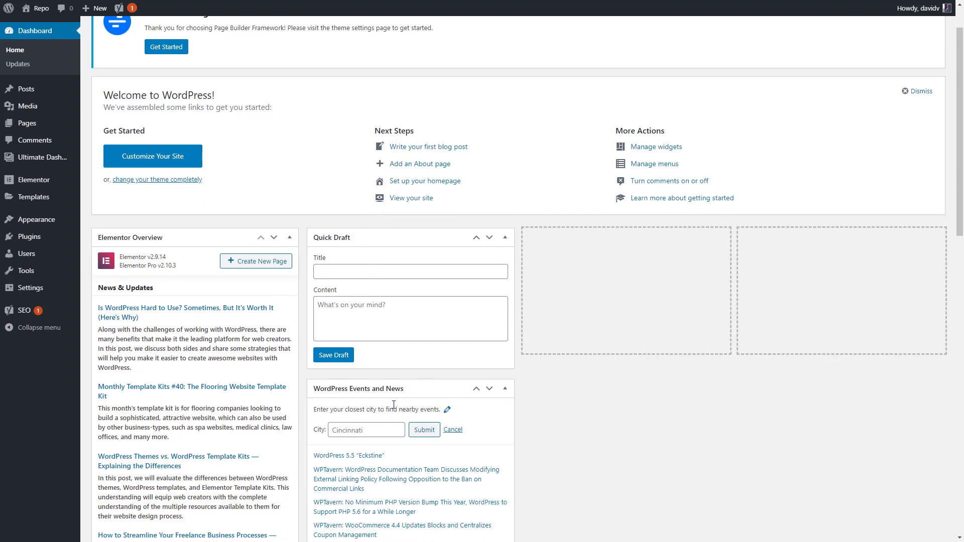
scroll(393, 405, "up", 1)
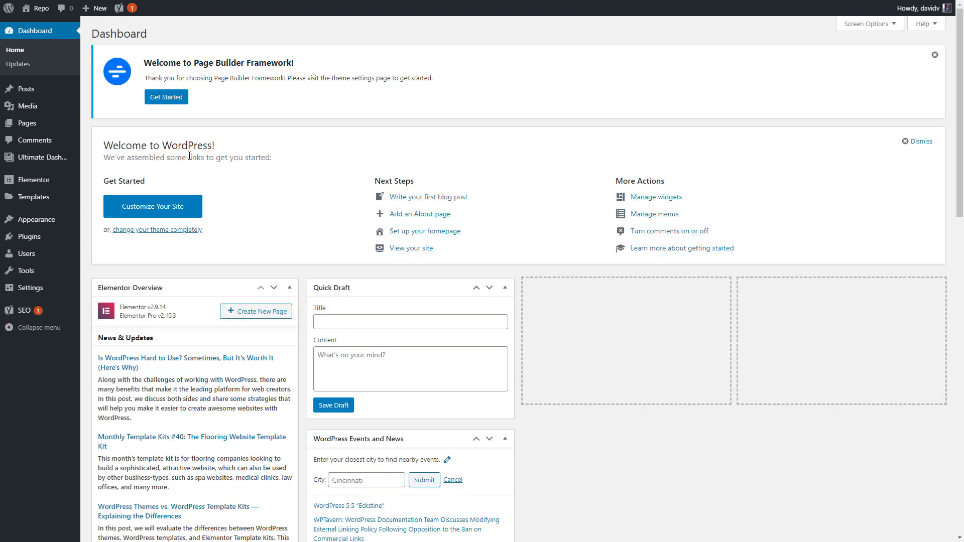
mouse_move(50, 158)
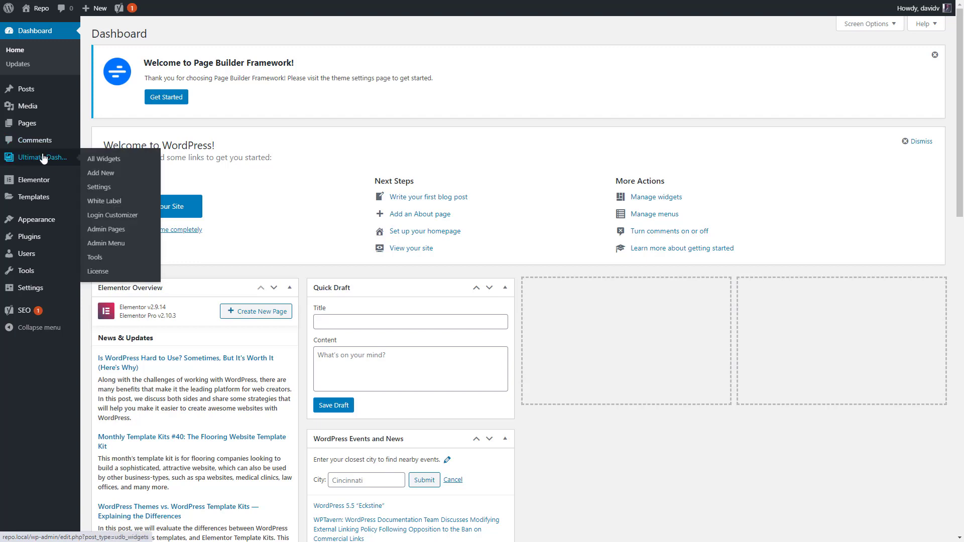
left_click(109, 189)
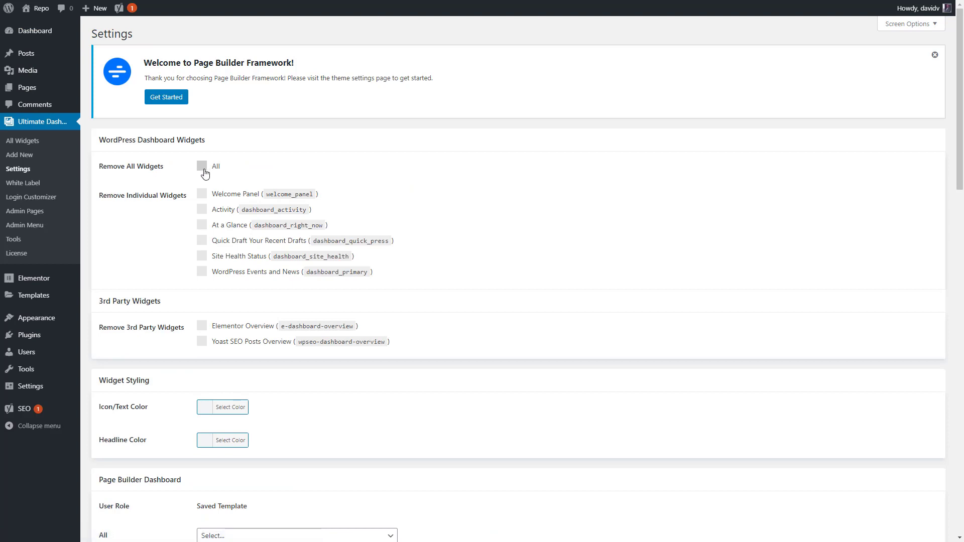
Enable Remove All Widgets, leaving the five individual default-widget boxes unchecked.
left_click(202, 167)
left_click(236, 273)
left_click(236, 244)
left_click(226, 225)
left_click(223, 211)
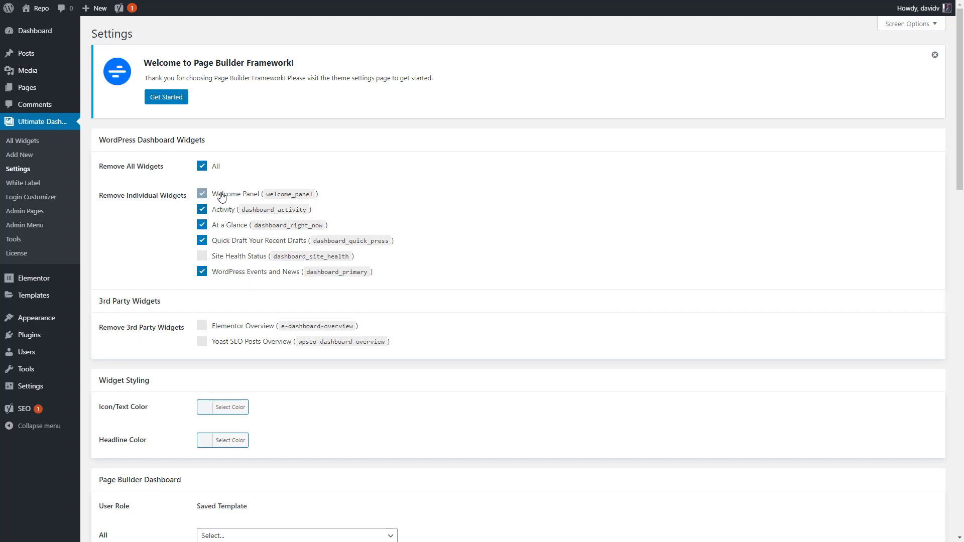
left_click(221, 195)
left_click(202, 272)
left_click(203, 241)
left_click(202, 225)
left_click(201, 210)
left_click(202, 194)
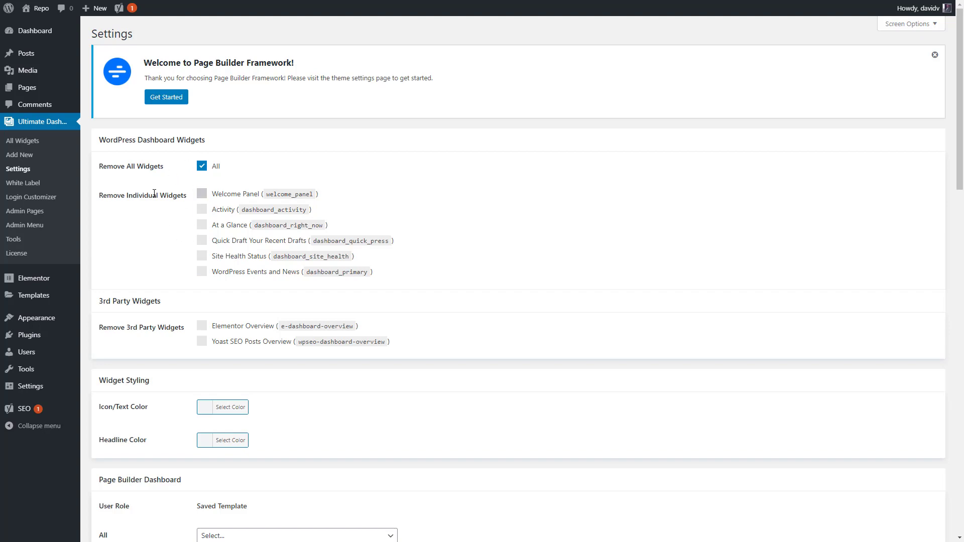
Save the settings with Remove All Widgets enabled.
scroll(142, 230, "down", 2)
scroll(142, 229, "down", 7)
scroll(132, 271, "up", 1)
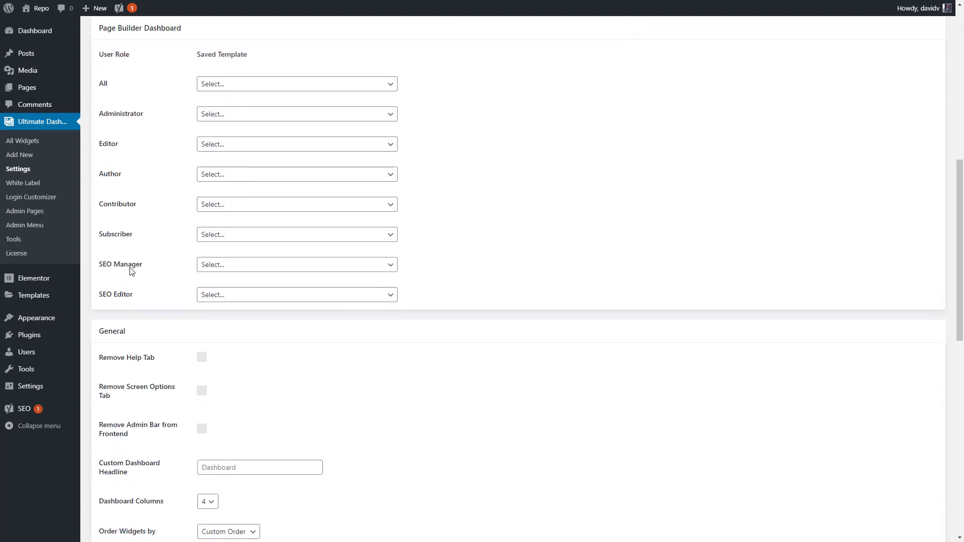
scroll(132, 273, "down", 9)
scroll(133, 288, "down", 3)
left_click(117, 490)
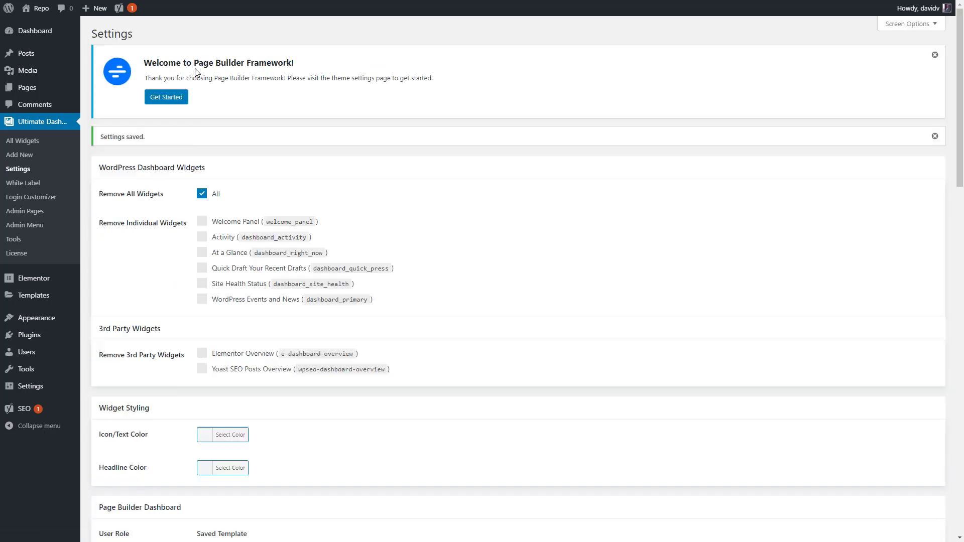
mouse_move(52, 32)
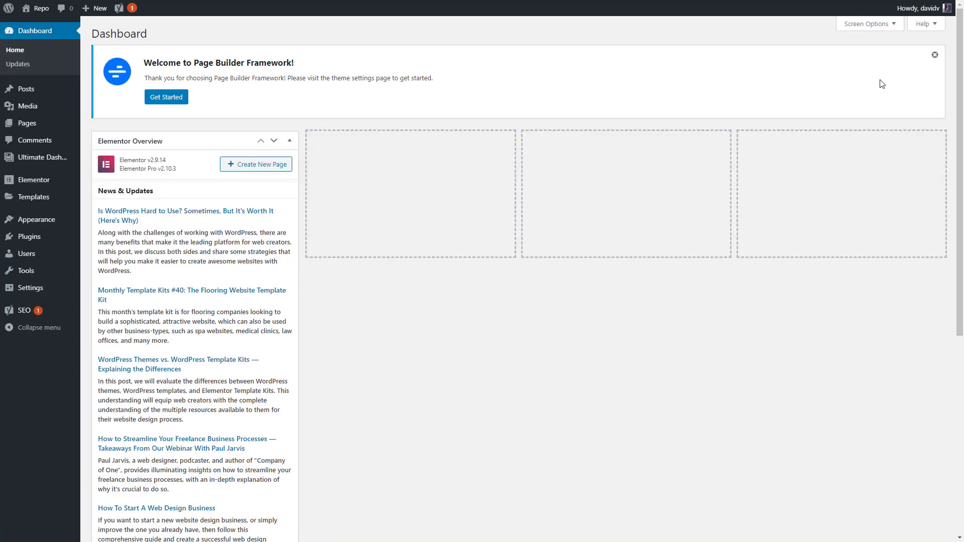
Dismiss the Page Builder Framework welcome notice and return to Ultimate Dashboard Settings.
left_click(931, 59)
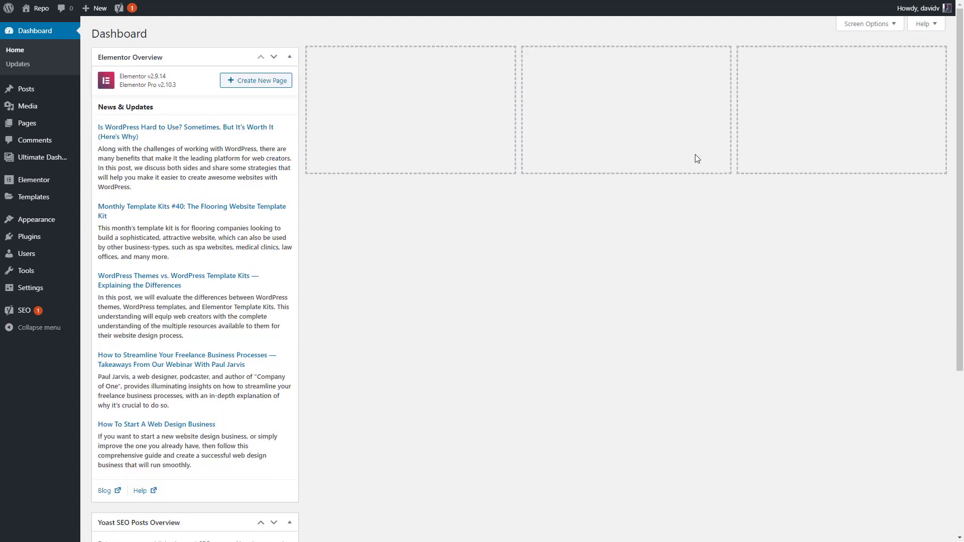
scroll(254, 267, "down", 2)
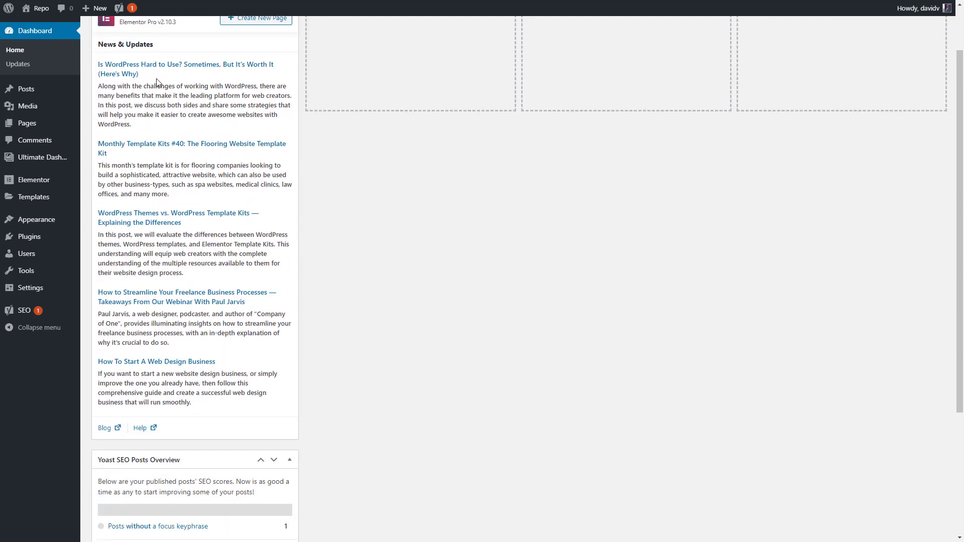
scroll(217, 308, "up", 2)
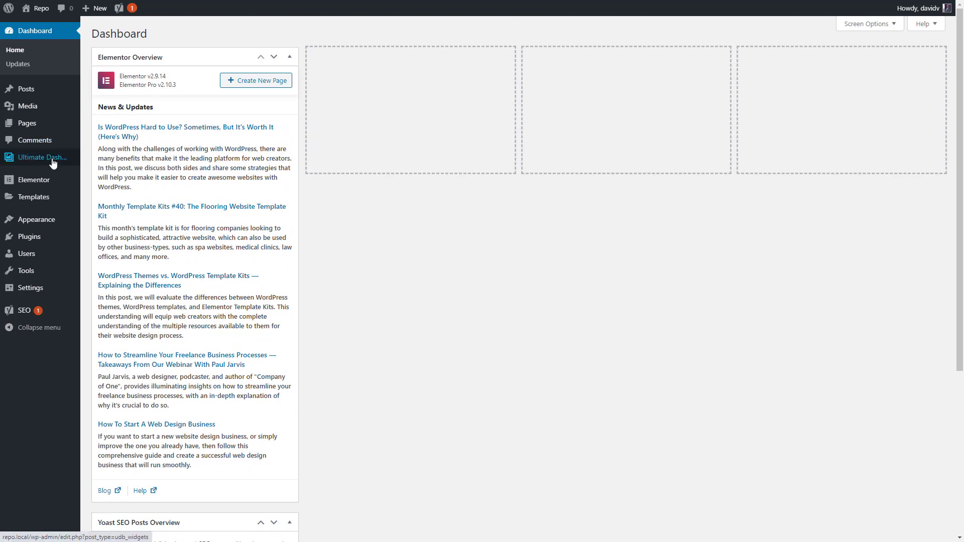
mouse_move(74, 157)
left_click(119, 187)
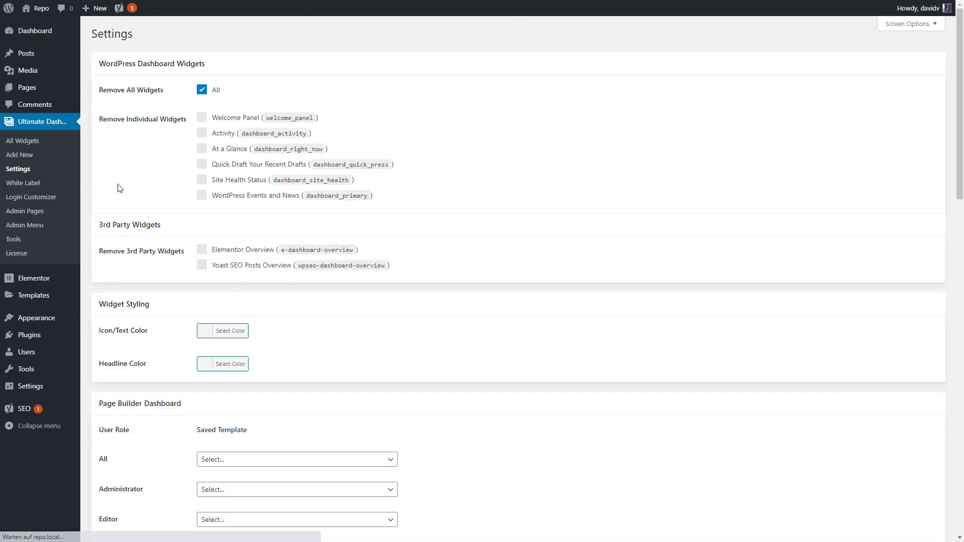
Remove the Elementor Overview and Yoast SEO Posts Overview widgets, save, then start a new widget.
left_click(201, 251)
left_click(202, 265)
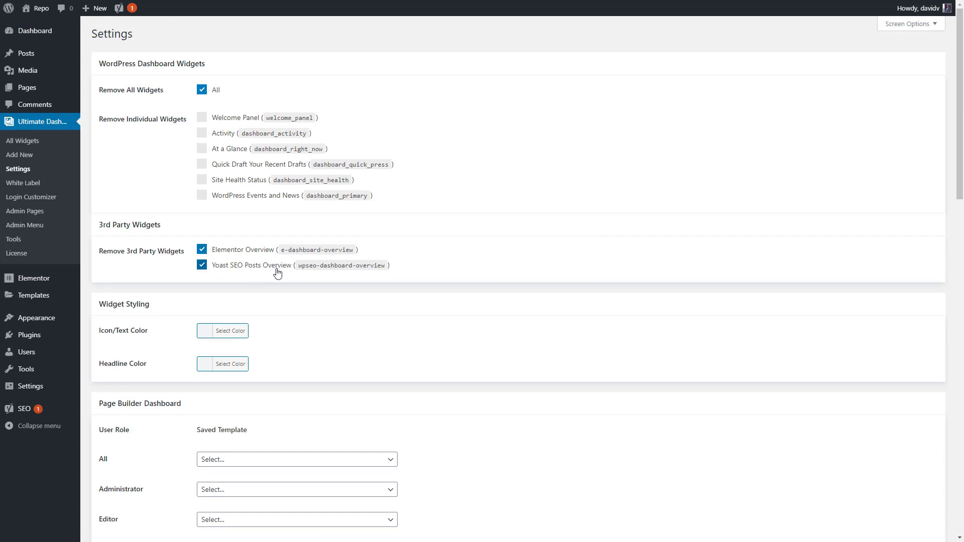
scroll(276, 301, "down", 1)
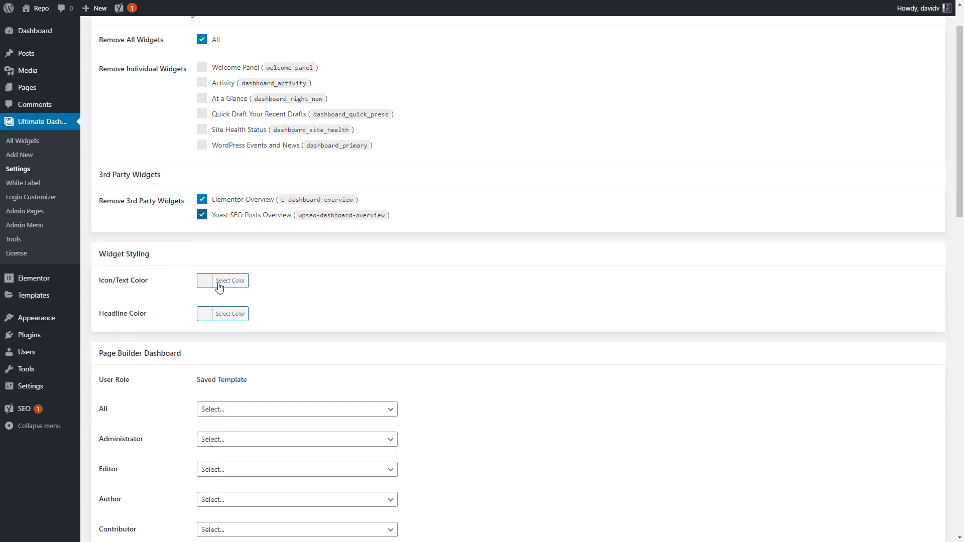
scroll(159, 237, "down", 15)
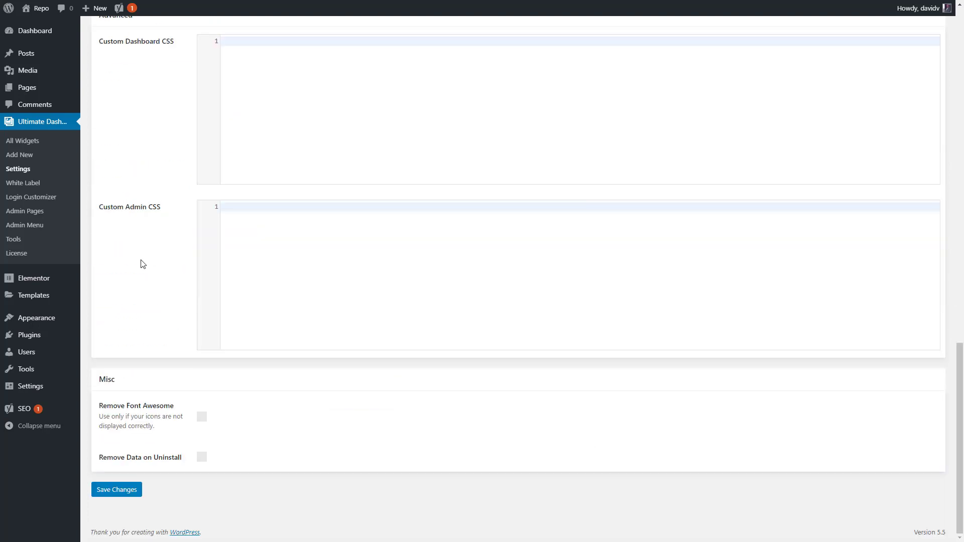
left_click(129, 494)
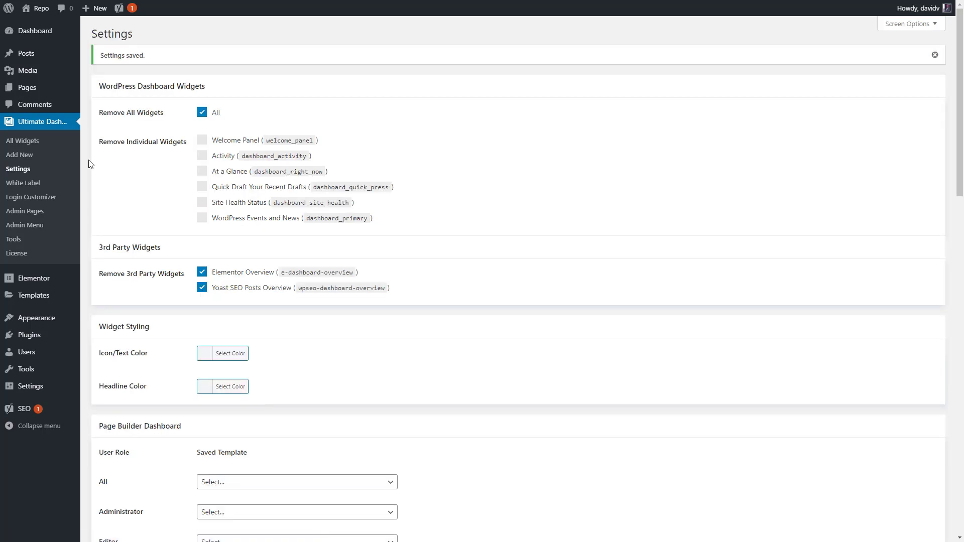
left_click(39, 157)
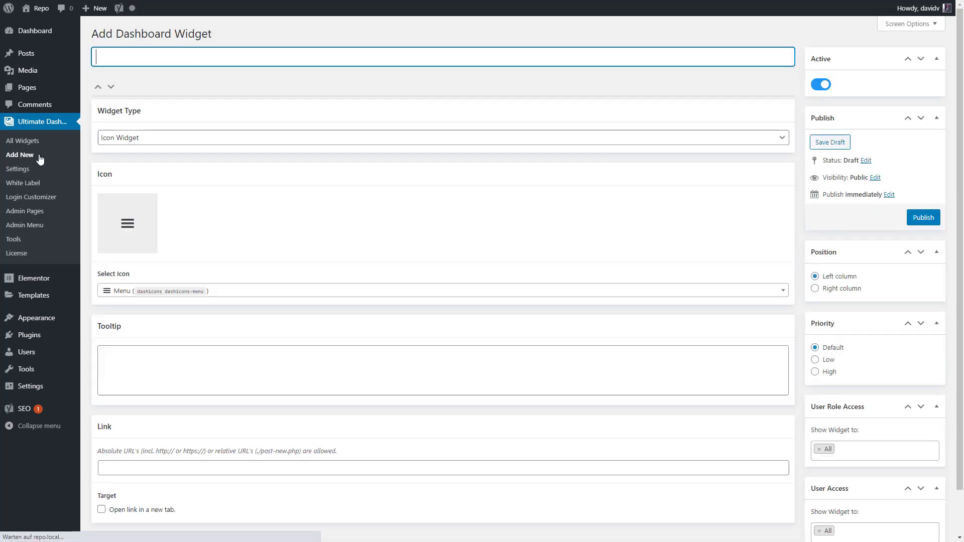
Title the new widget 'Create a new Post' and give it the Pencil (fa fa-pencil) icon.
type("Create a ")
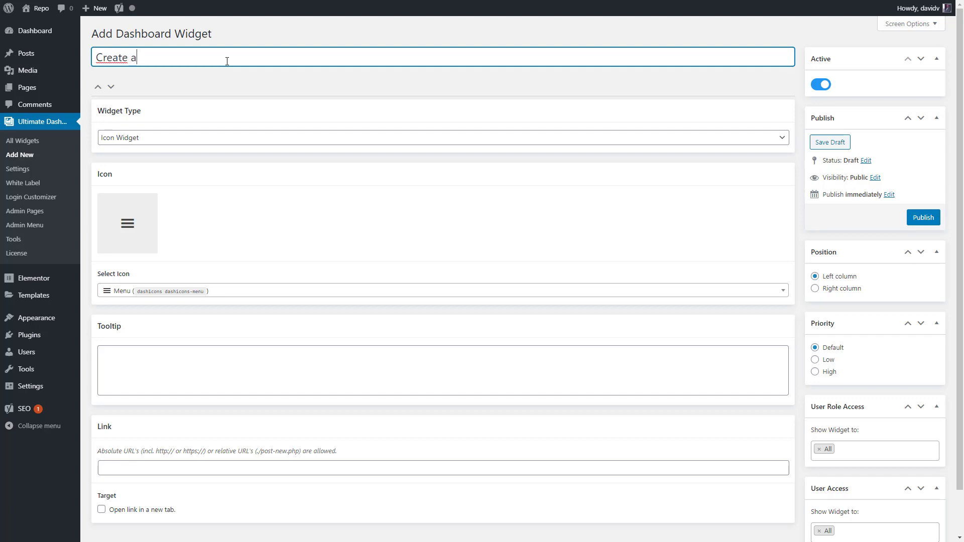
type("new Post")
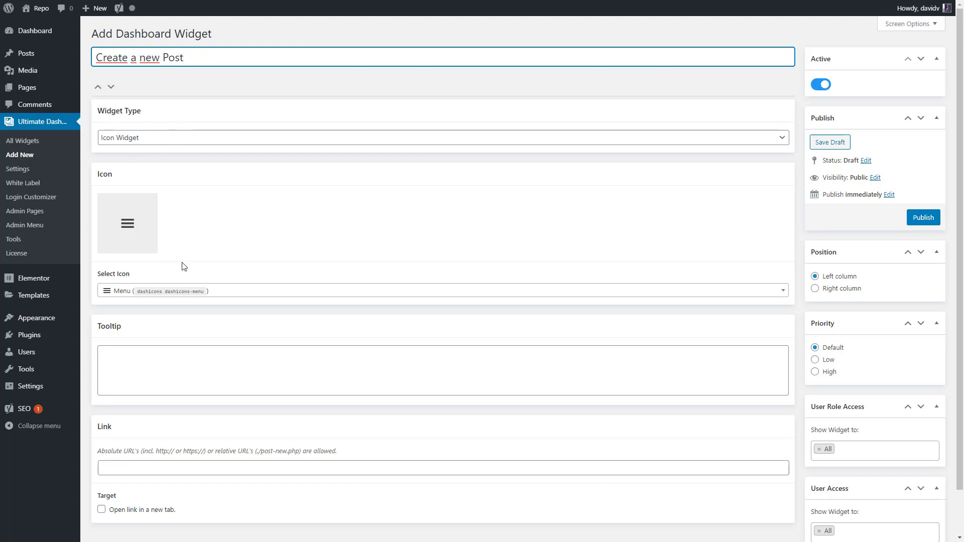
scroll(201, 231, "down", 2)
left_click(249, 246)
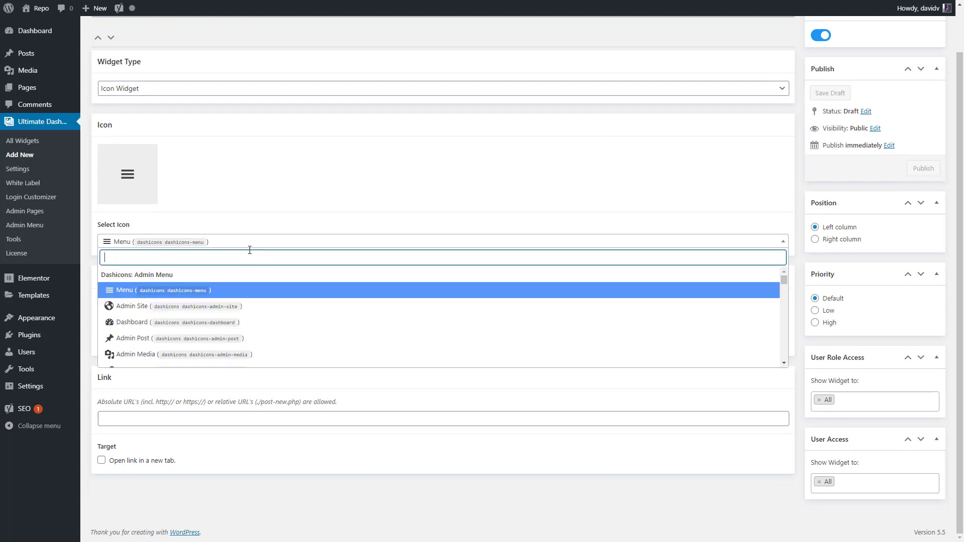
type("pen")
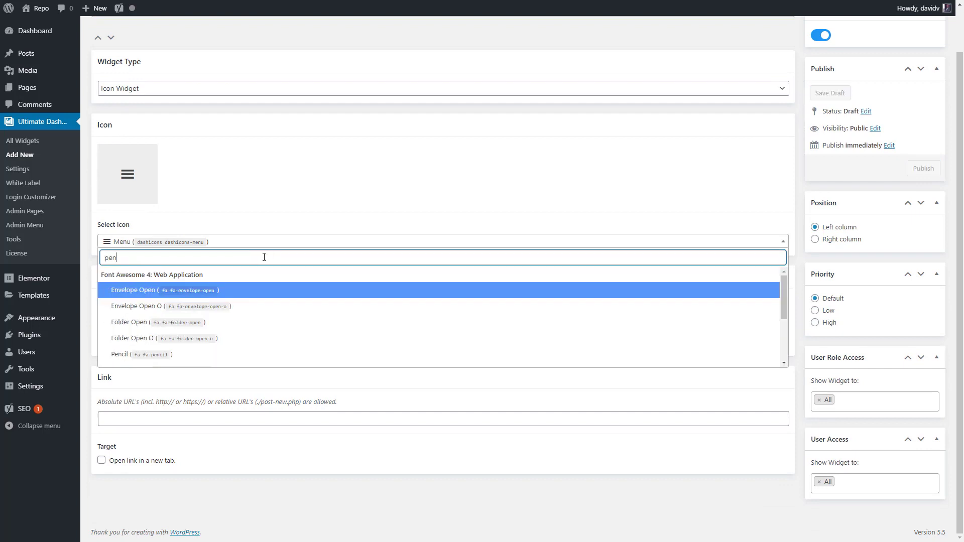
scroll(191, 332, "down", 1)
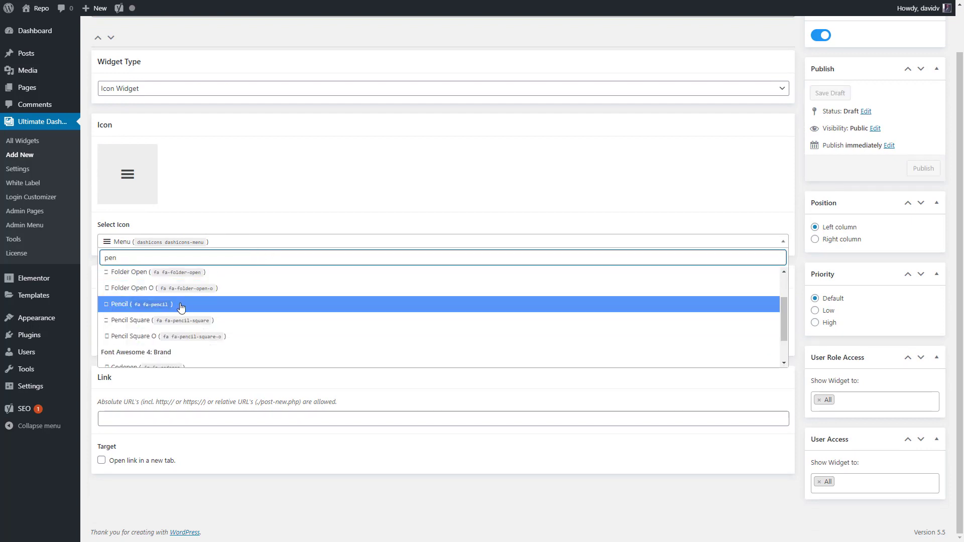
left_click(181, 305)
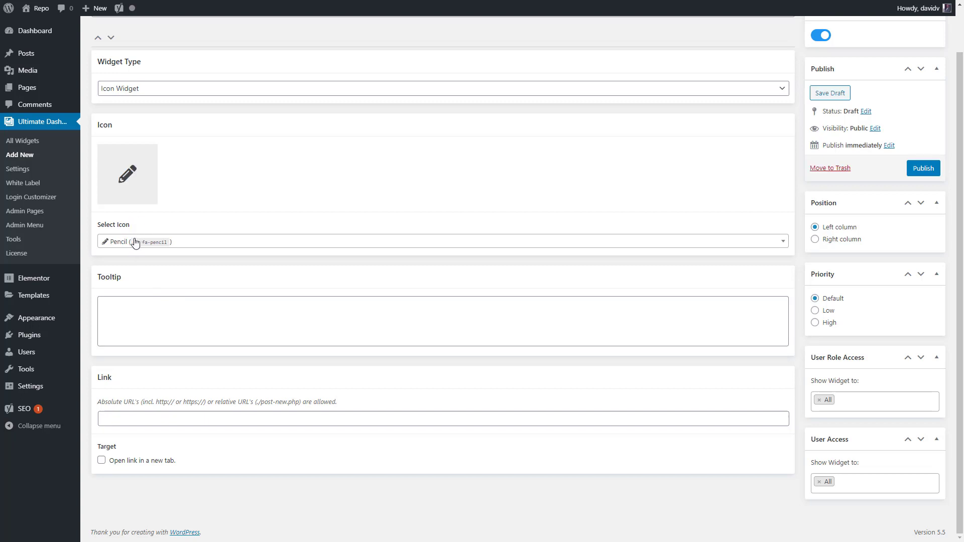
left_click(189, 328)
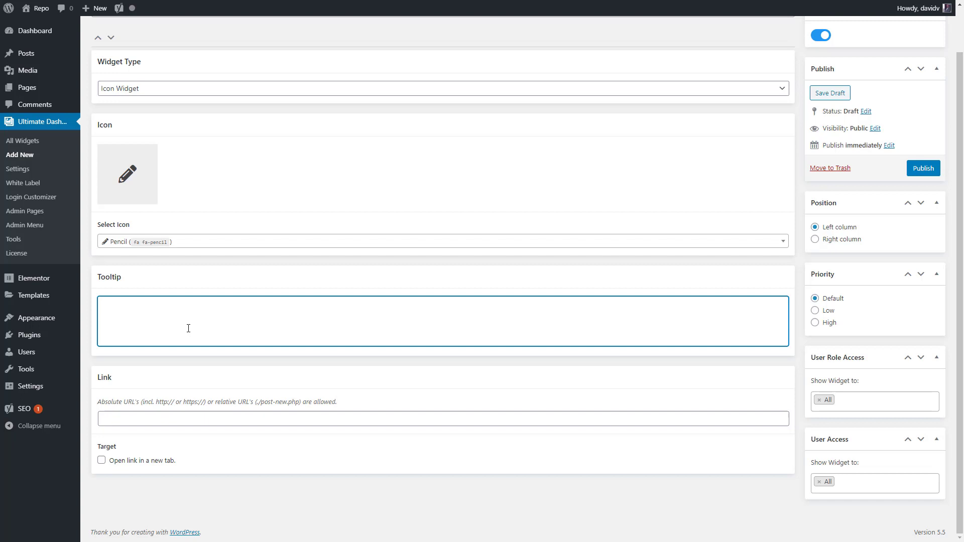
Set the widget tooltip to 'Click here to create a new post'.
type("Click here to create a new post")
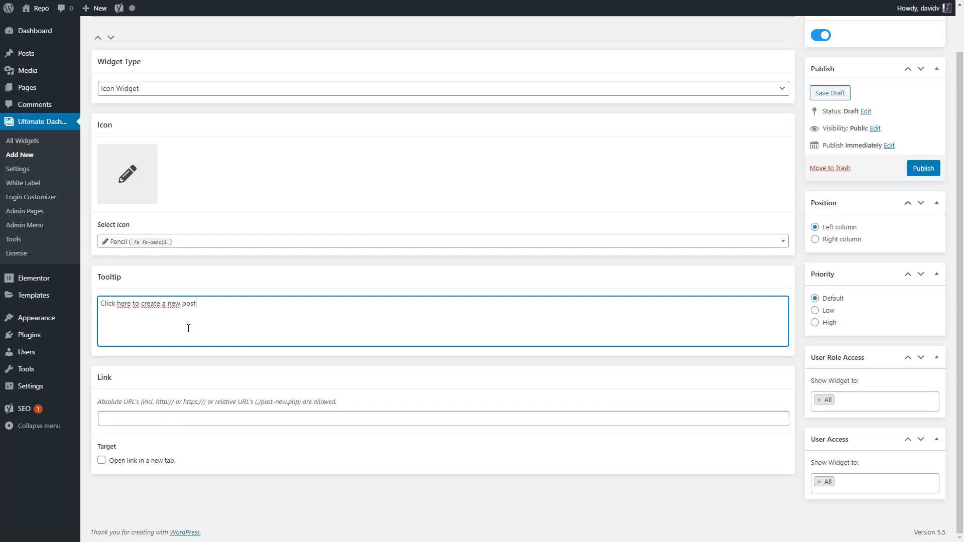
Look up the Posts > Add New page address to use as the widget link.
left_click(139, 415)
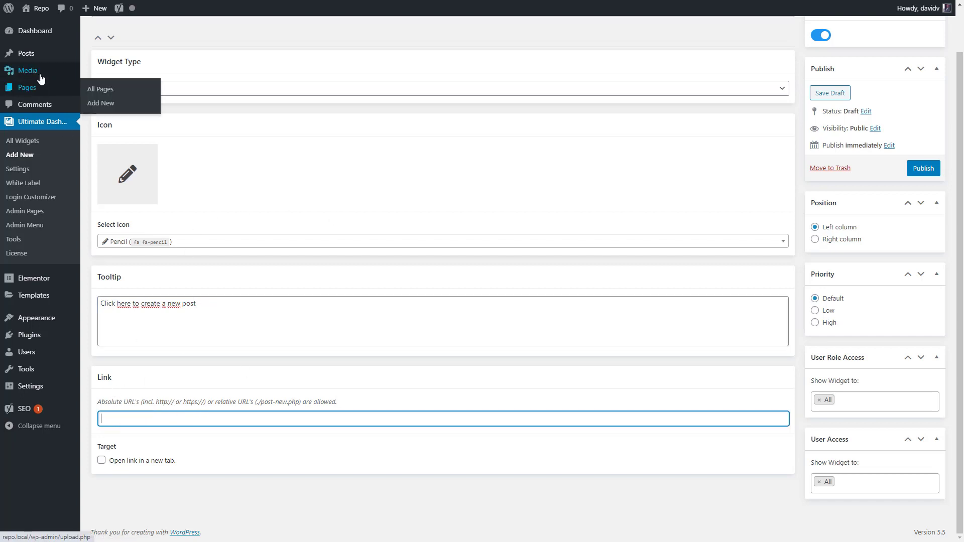
mouse_move(41, 54)
left_click(117, 70)
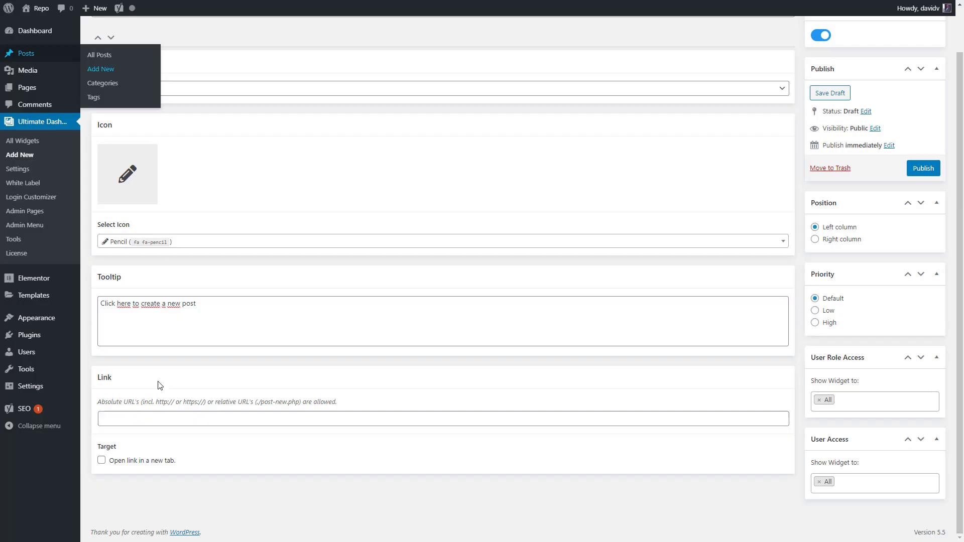
left_click(179, 417)
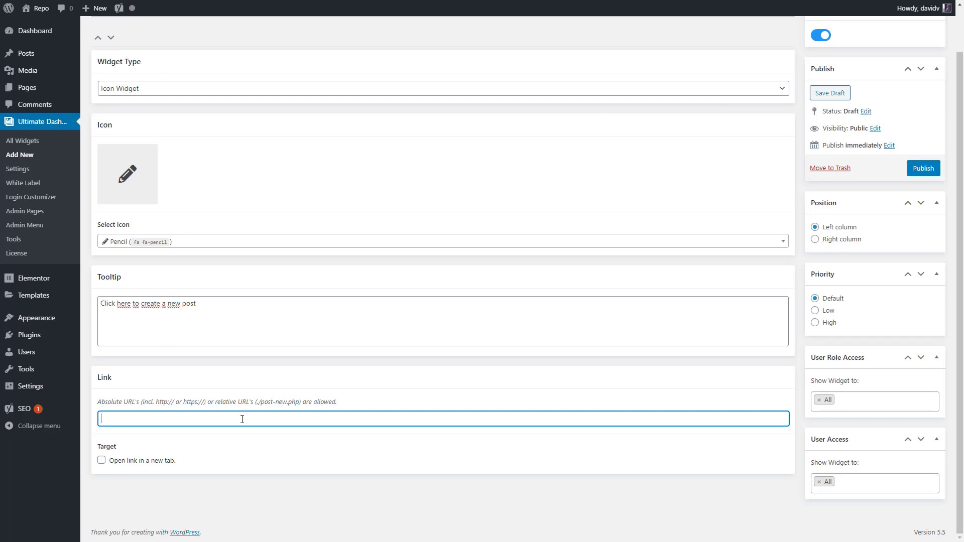
Set the widget link to ./post-new.php.
type("/post-new.php")
key("Home")
type(".")
left_click_drag(105, 419, 164, 419)
left_click(165, 419)
Keep User Role Access at All and publish the widget.
left_click(911, 401)
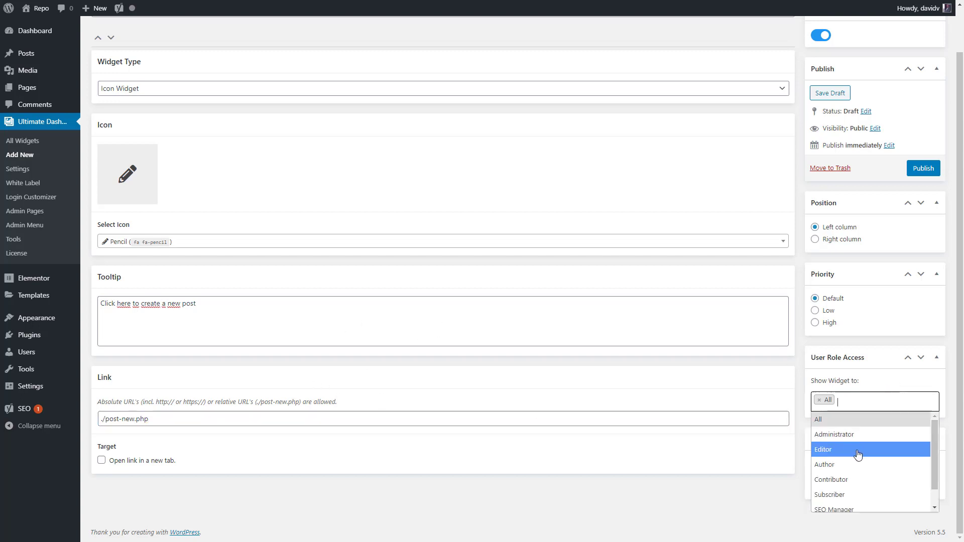
left_click(759, 496)
left_click(922, 168)
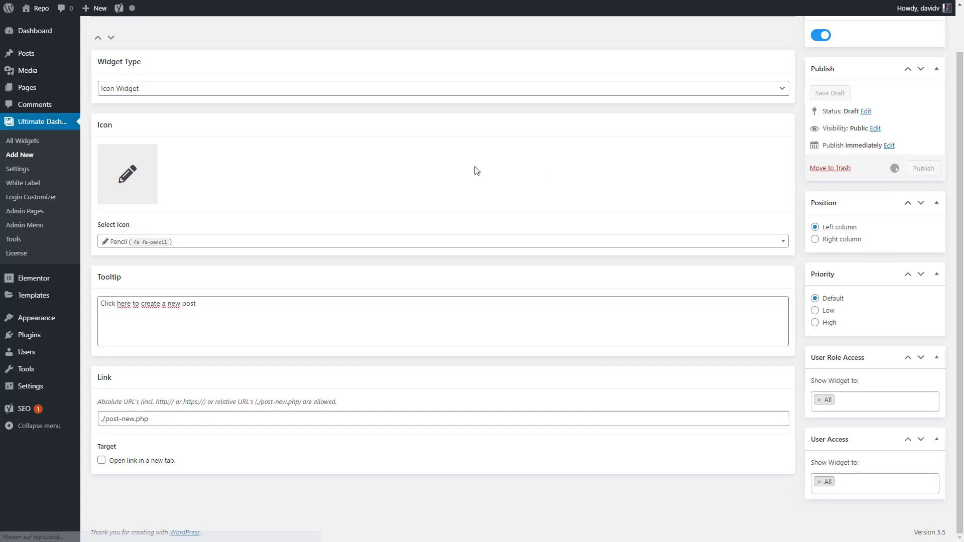
scroll(479, 183, "up", 1)
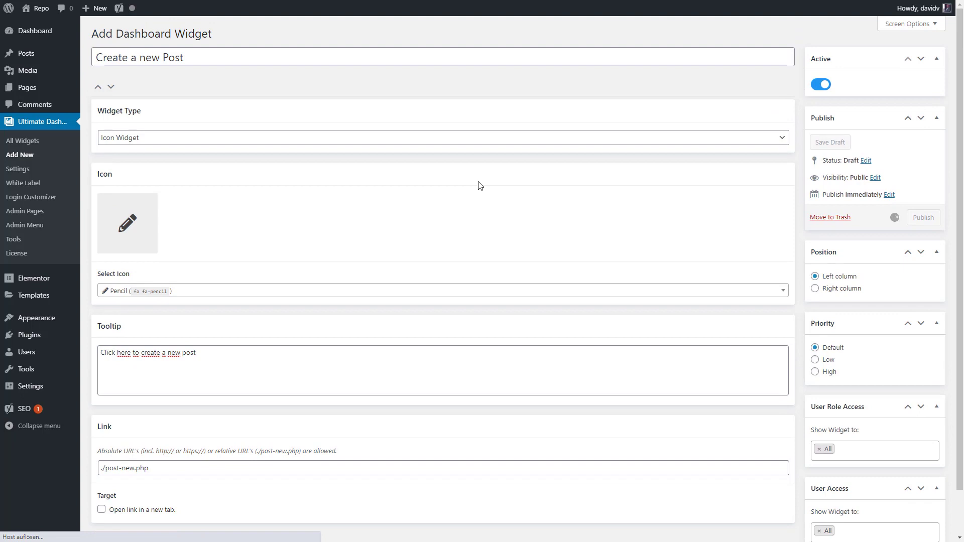
left_click(37, 32)
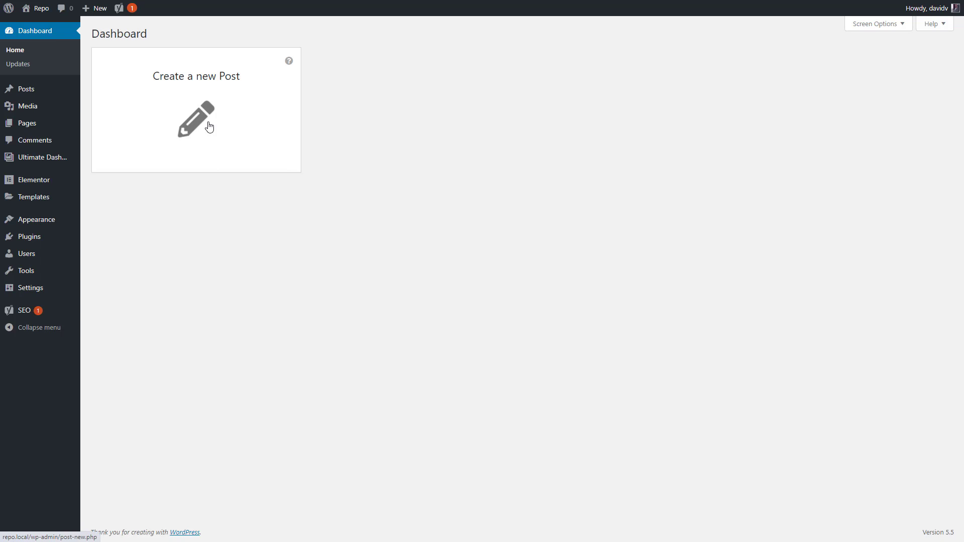
Check the 'Create a new Post' pencil widget and its tooltip on the Dashboard.
mouse_move(290, 63)
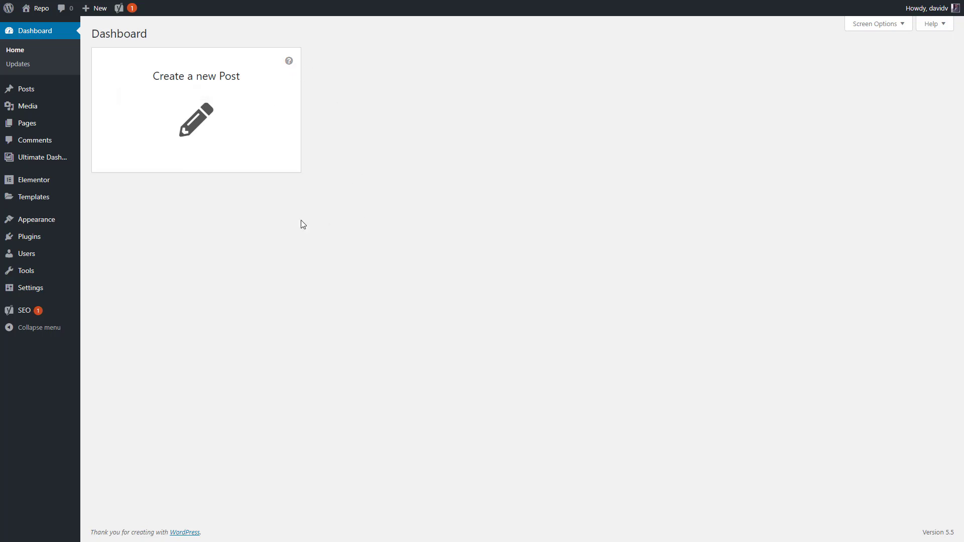
mouse_move(61, 160)
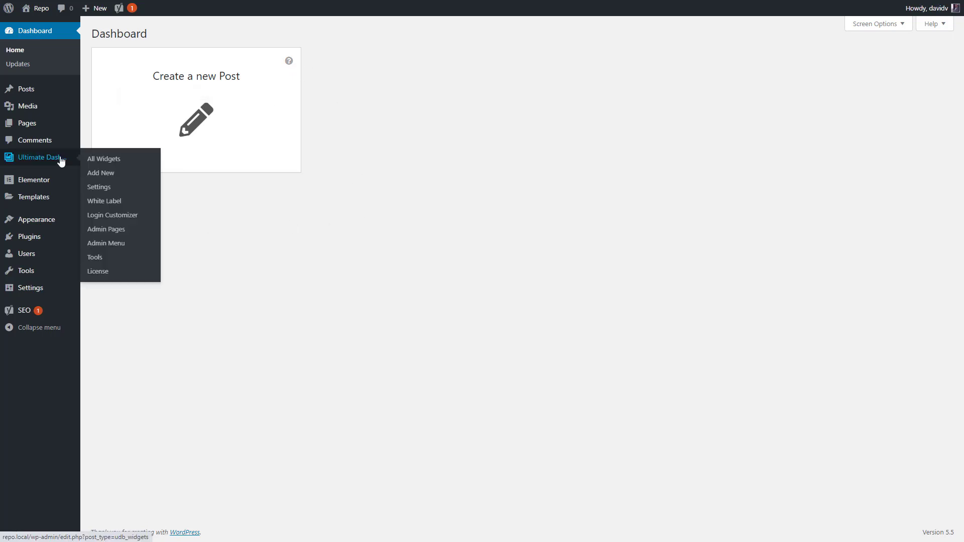
Add a new dashboard widget, try the HTML type, and settle on Text Widget.
left_click(106, 175)
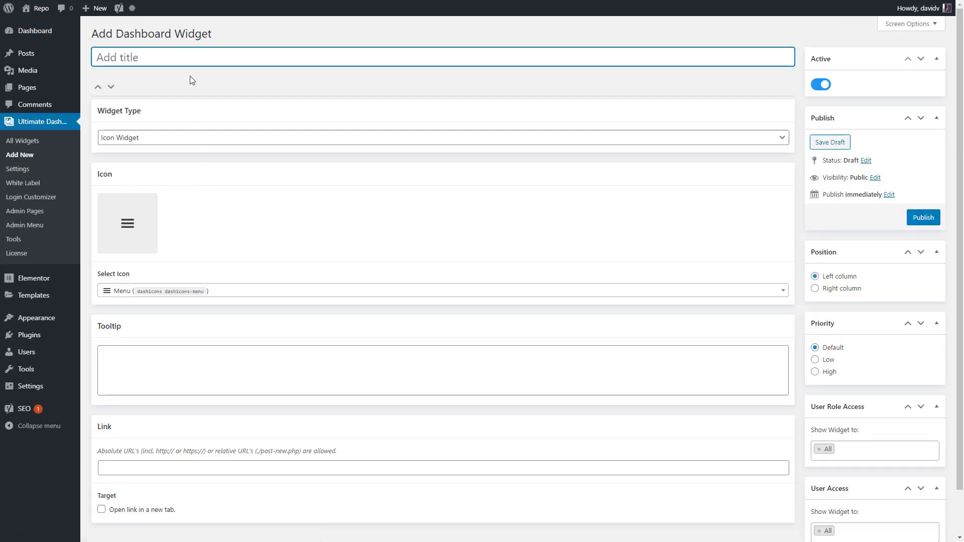
left_click(193, 141)
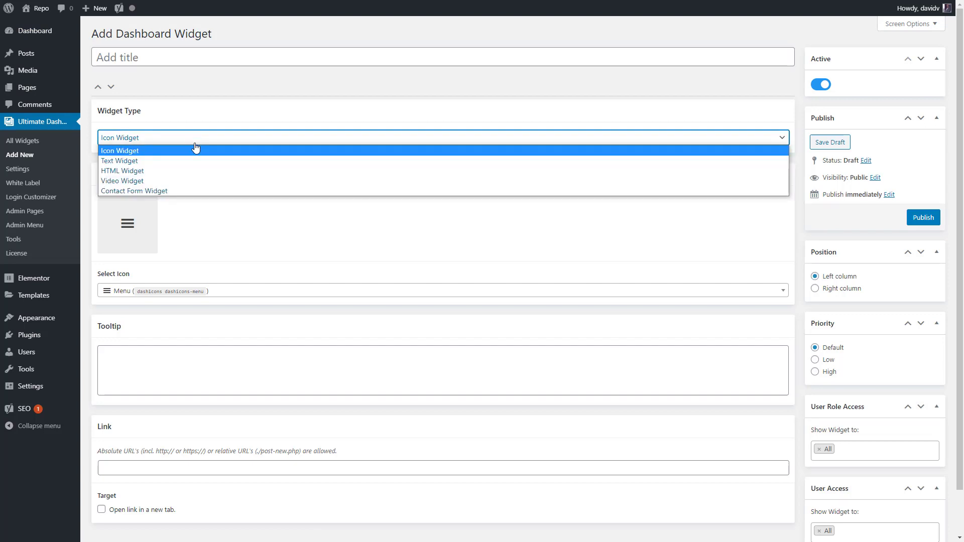
left_click(197, 165)
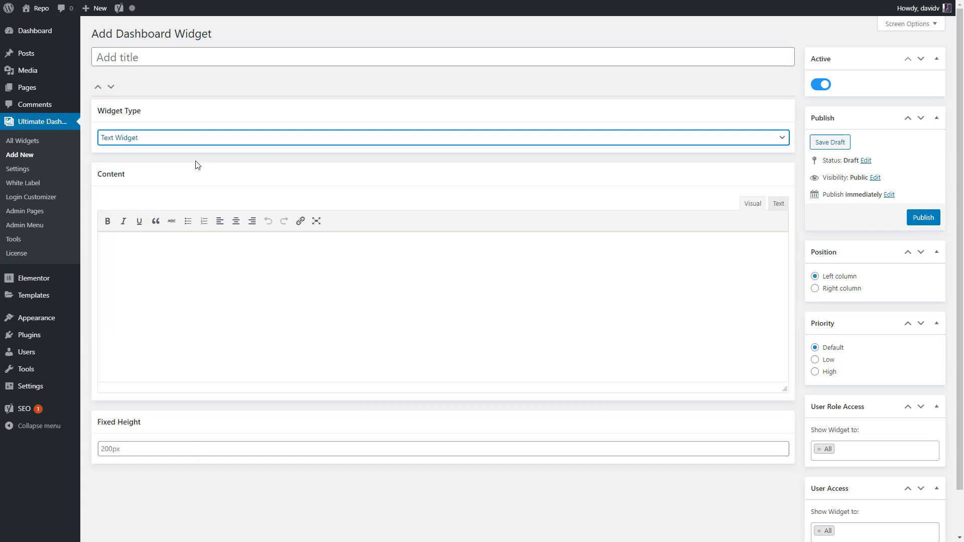
left_click(202, 138)
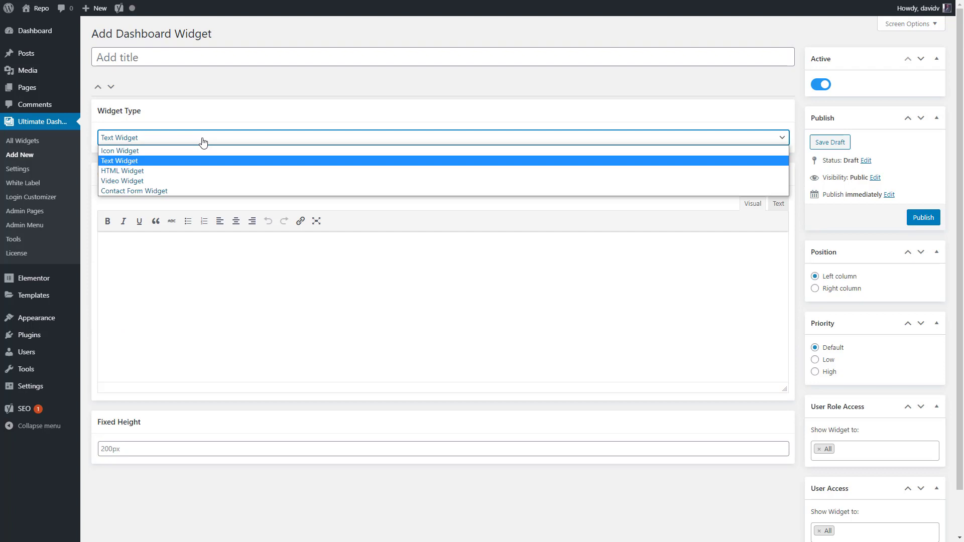
left_click(196, 173)
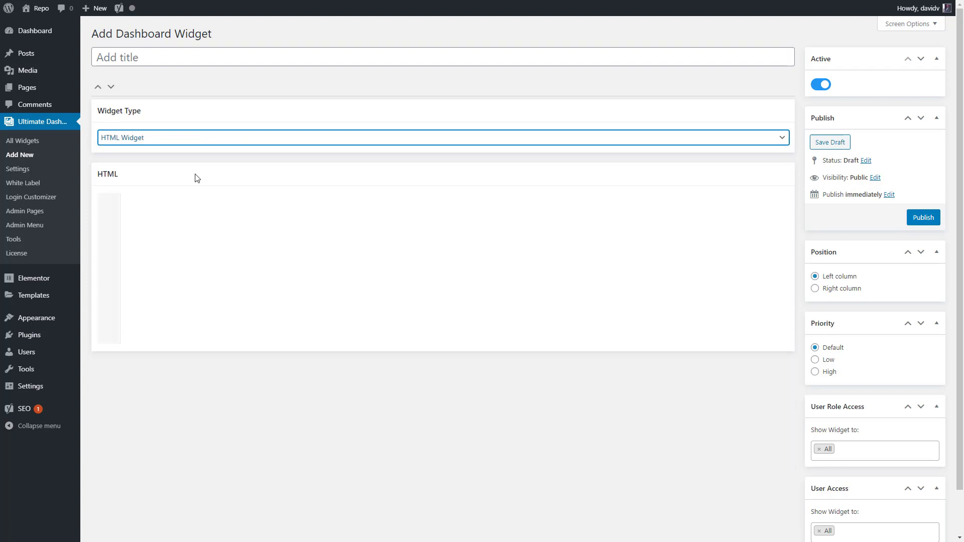
left_click(185, 141)
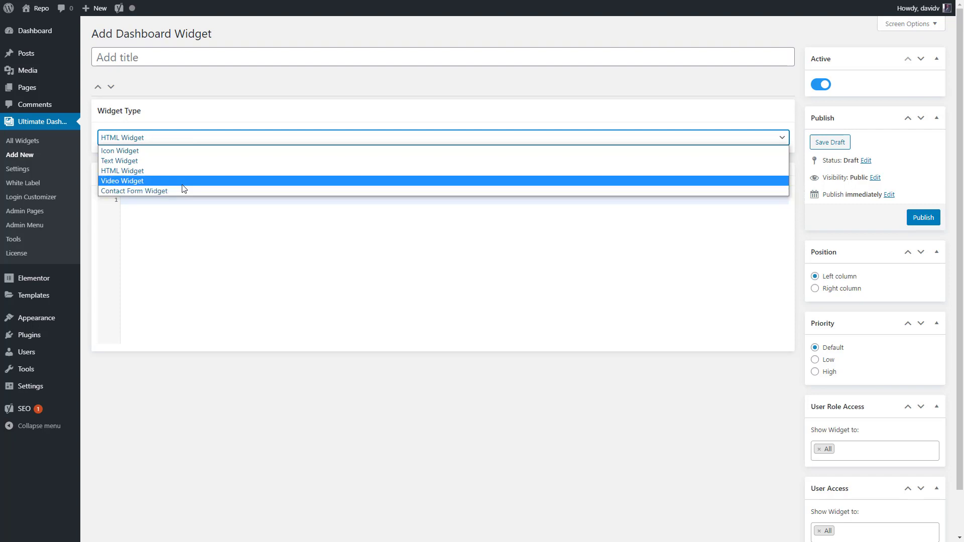
left_click(177, 162)
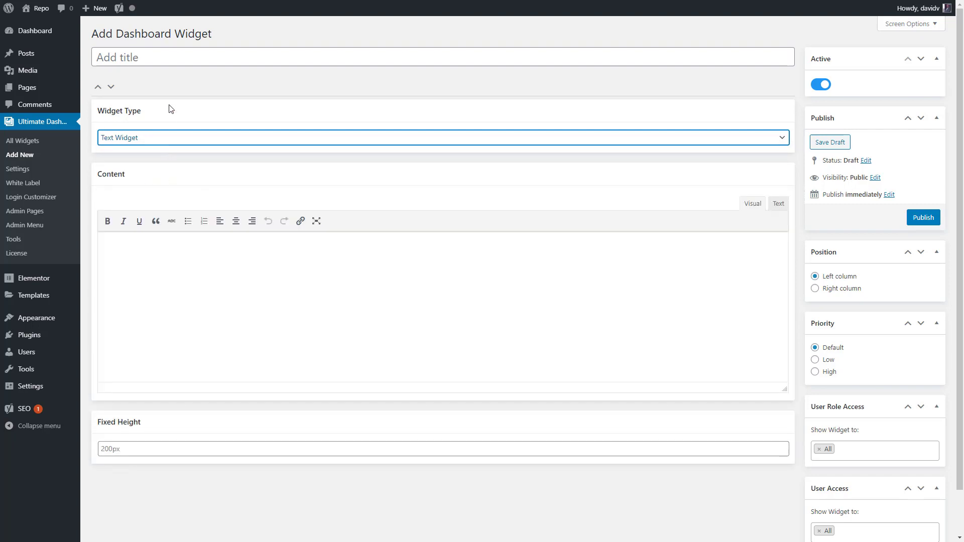
left_click(178, 58)
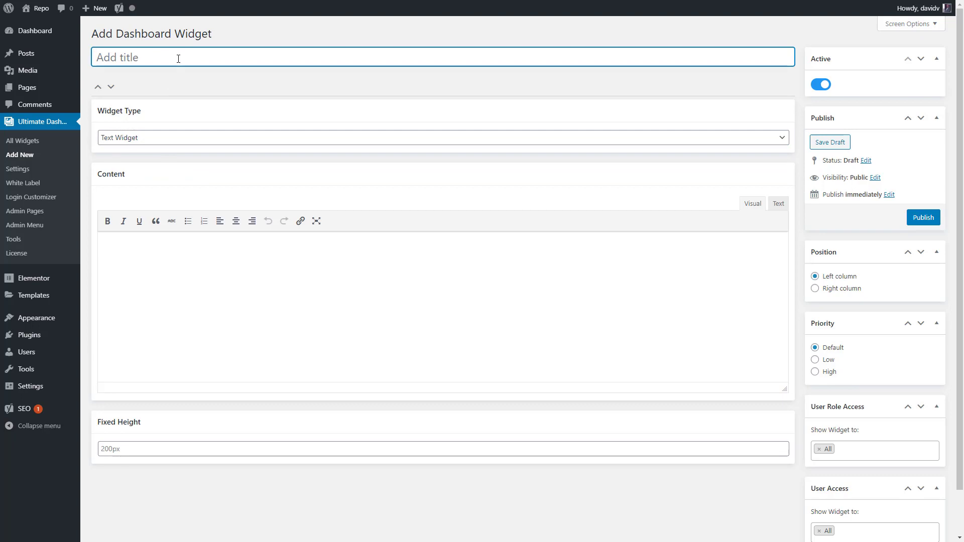
Title the widget 'Hello, Welcome to your Website!' and paste a lorem ipsum paragraph as content.
type("Hello, Welcome to your Website")
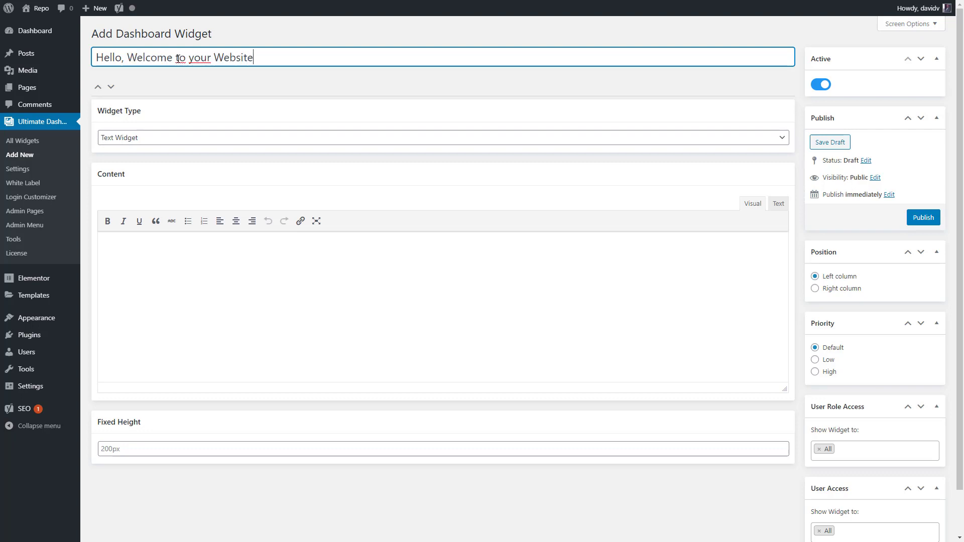
type("!")
left_click(216, 300)
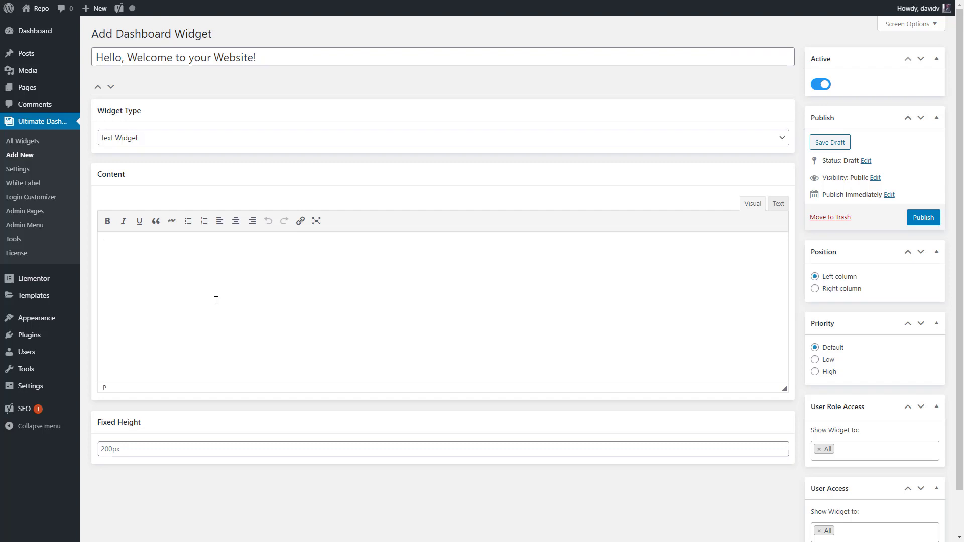
type(", ultricies nec, pellentesque eu, pretium quis, sem. Nulla consequat massa quis enim. Donec pede justo, fringilla vel, aliquet nec, vulputate eget, arcu. In enim justo, rhoncus ut, imperdiet a, venenatis vitae, justo. Nullam dictum felis eu pede mollis pretium. Integer tincidunt. Cras dapibus. Vivamus elementum semper nisi. Aenean vulputate eleifend tellus. Aenean leo ligula, porttitor eu, consequat vitae, eleifend ac, enim. Aliquam lorem ante, dapibus in, viverra quis, feugiat a, tellus. Phasellus viverra nulla ut metus varius laoreet. Quisque rutrum. Aenean imperdiet. Etiam ultricies nisi vel augue. Curabitur ullamcorper ultricies nisi. Nam eget dui. Etiam rhoncus. Maecenas tempus")
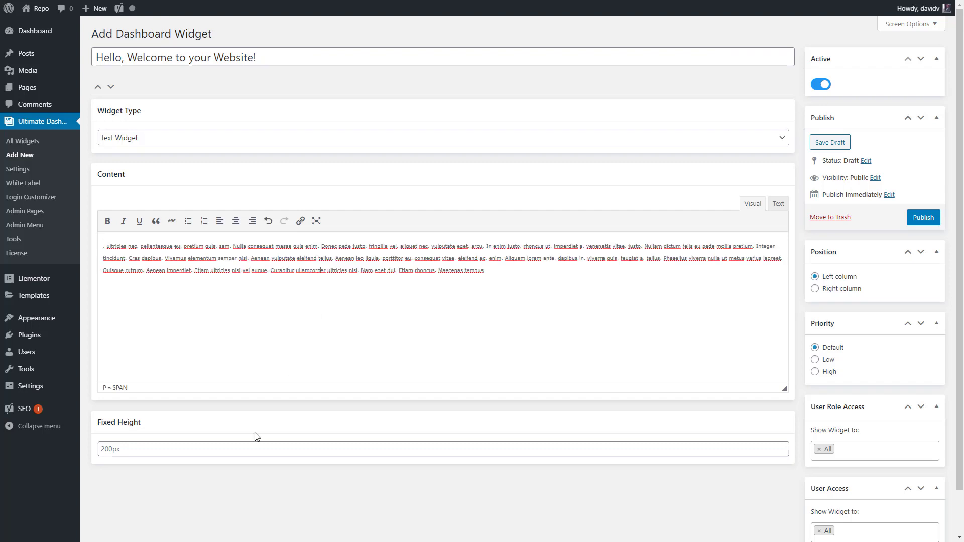
left_click(198, 445)
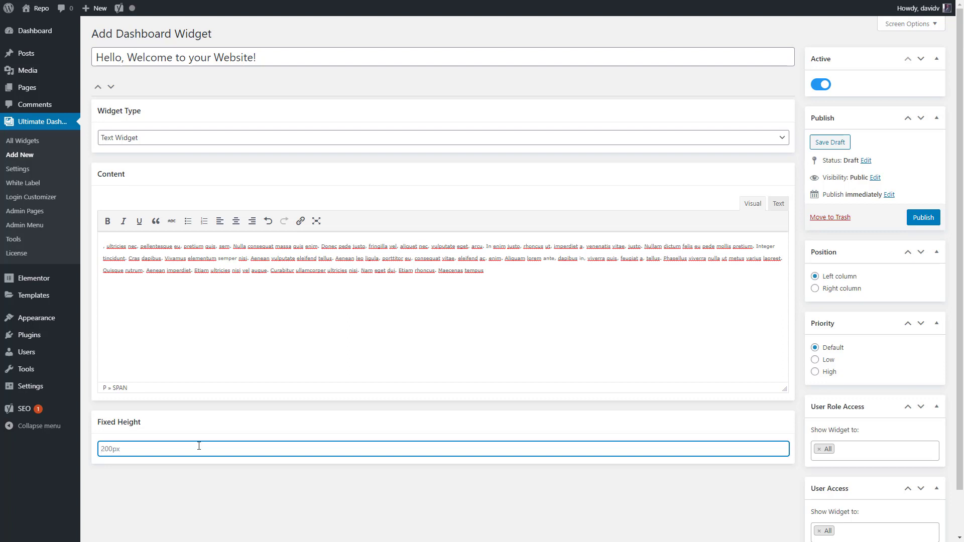
Replace the content with plain text, remove the stray leading comma, and publish the widget.
left_click(779, 203)
key("ctrl+a")
type(", ultricies nec, pellentesque eu, pretium quis, sem. Nulla consequat massa quis enim. Donec pede justo, fringilla vel, aliquet nec, vulputate eget, arcu. In enim justo, rhoncus ut, imperdiet a, venenatis vitae, justo. Nullam dictum felis eu pede mollis pretium. Integer tincidunt. Cras dapibus. Vivamus elementum semper nisi. Aenean vulputate eleifend tellus. Aenean leo ligula, porttitor eu, consequat vitae, eleifend ac, enim. Aliquam lorem ante, dapibus in, viverra quis, feugiat a, tellus. Phasellus viverra nulla ut metus varius laoreet. Quisque rutrum. Aenean imperdiet. Etiam ultricies nisi vel augue. Curabitur ullamcorper ultricies nisi. Nam eget dui. Etiam rhoncus. Maecenas tempus")
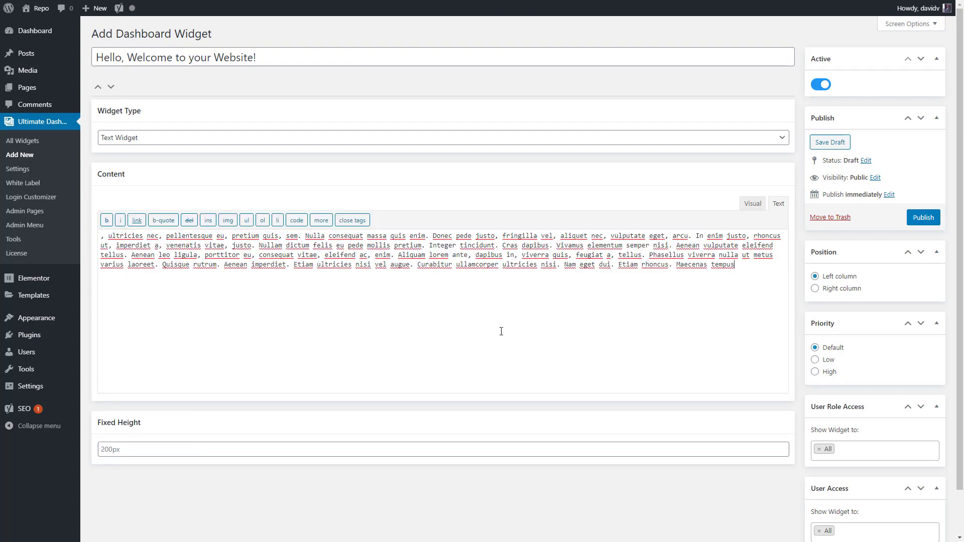
left_click(109, 236)
key("BackSpace")
key("BackSpace")
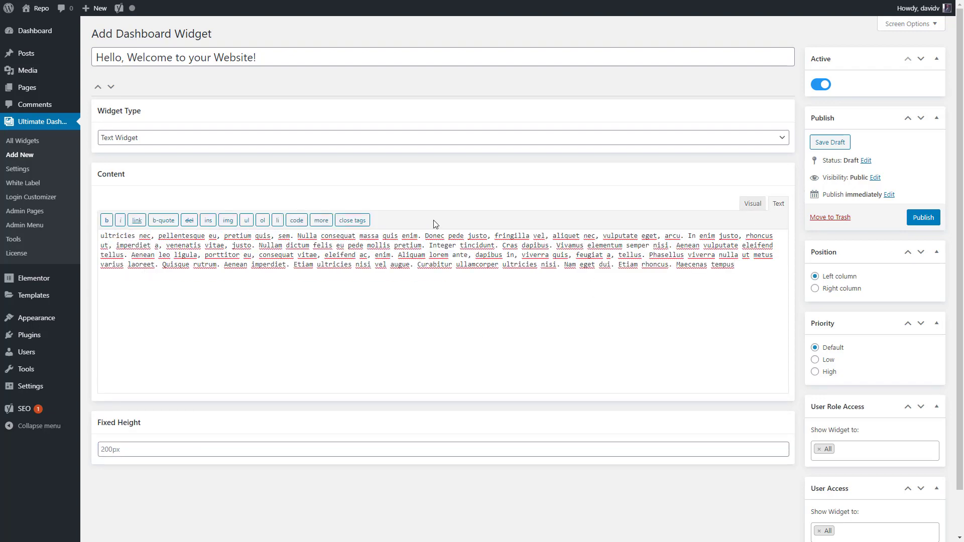
left_click(745, 206)
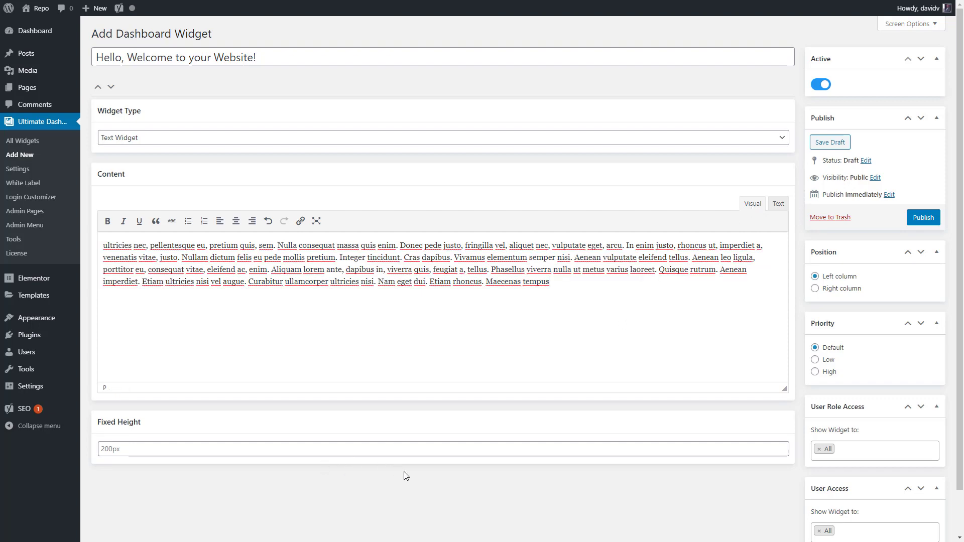
left_click(931, 222)
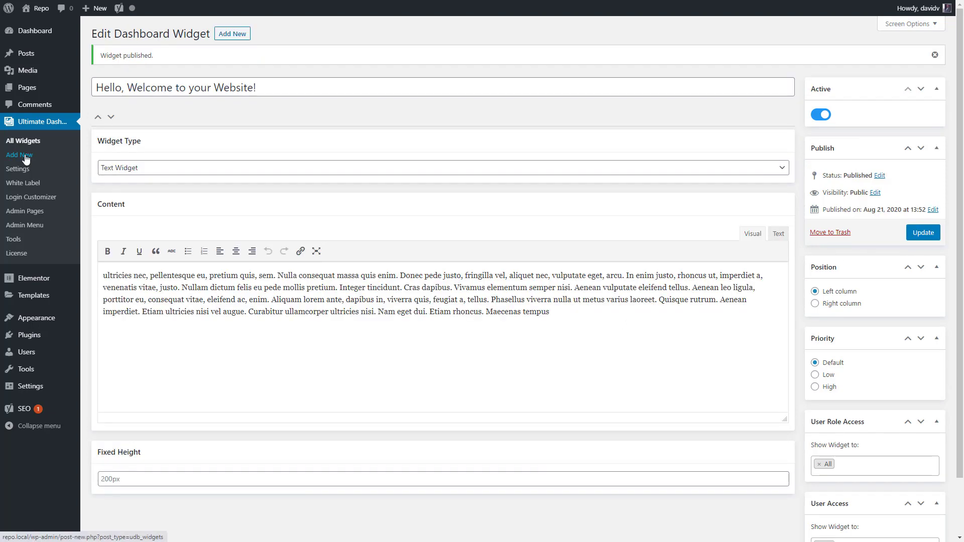
Start a new Video Widget and paste the YouTube link into the Video URL field.
left_click(19, 155)
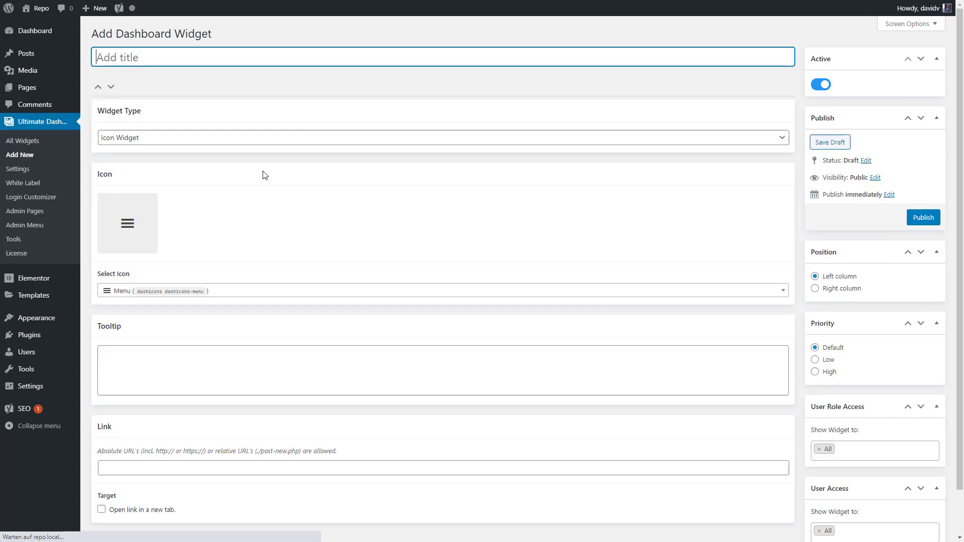
left_click(290, 137)
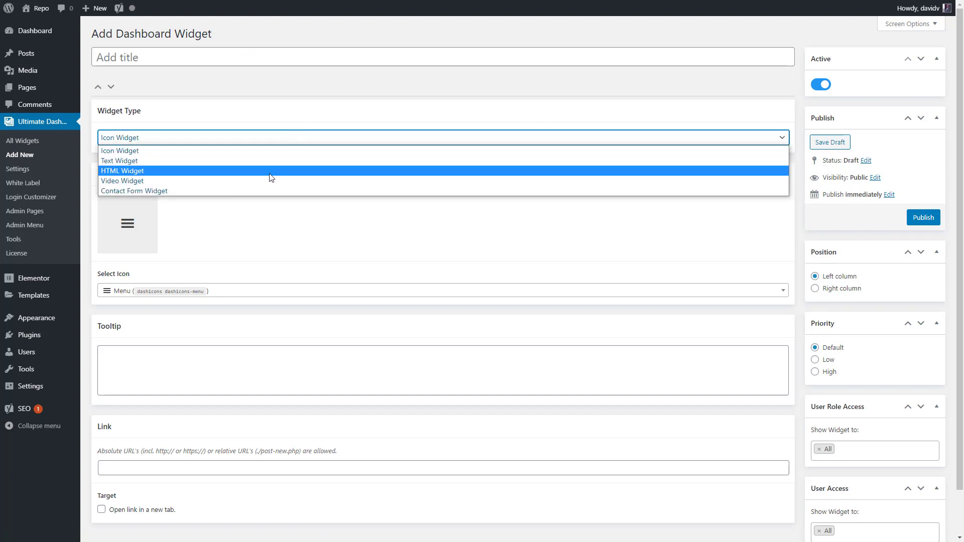
left_click(173, 180)
left_click(237, 199)
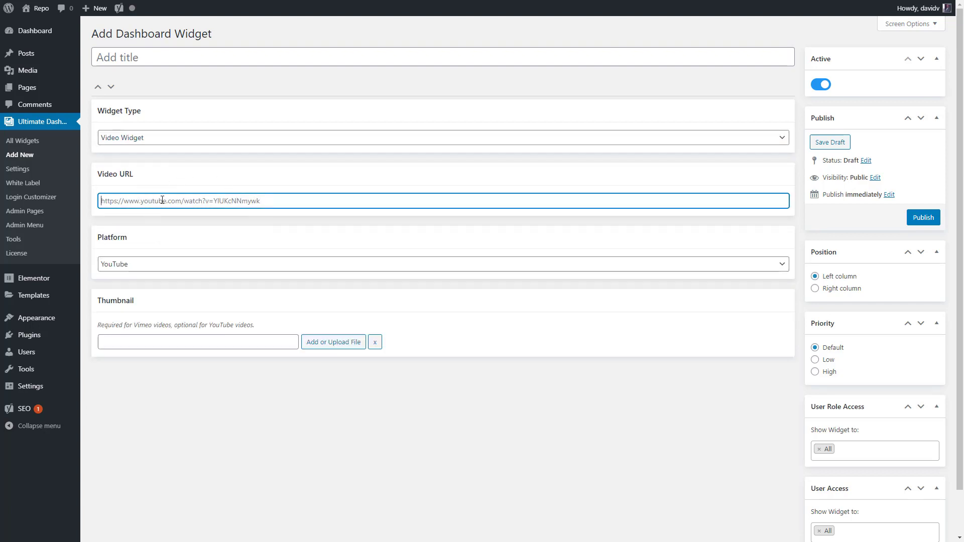
type("https://www.youtube.com/watch?v=Lhy8qqcrHIA")
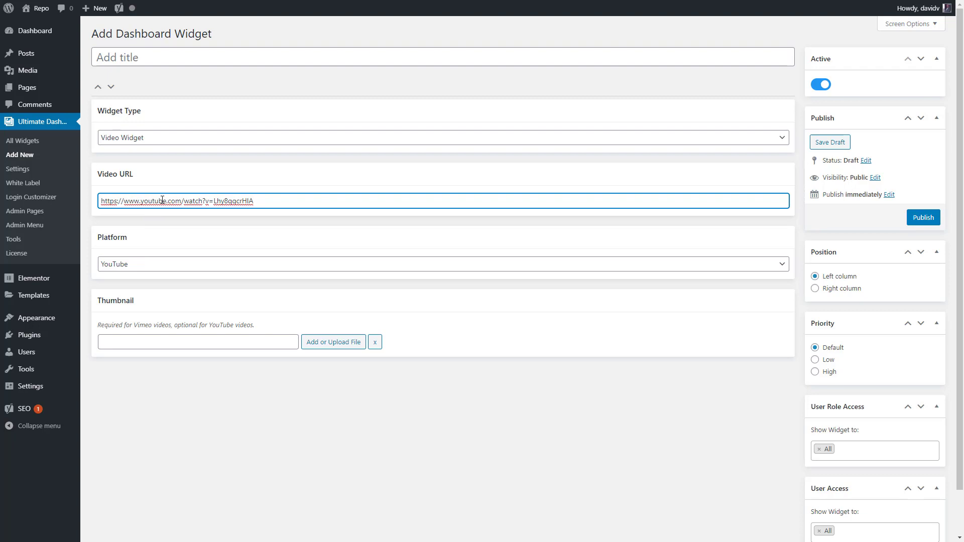
Keep YouTube as the video platform and publish the video widget.
left_click(152, 270)
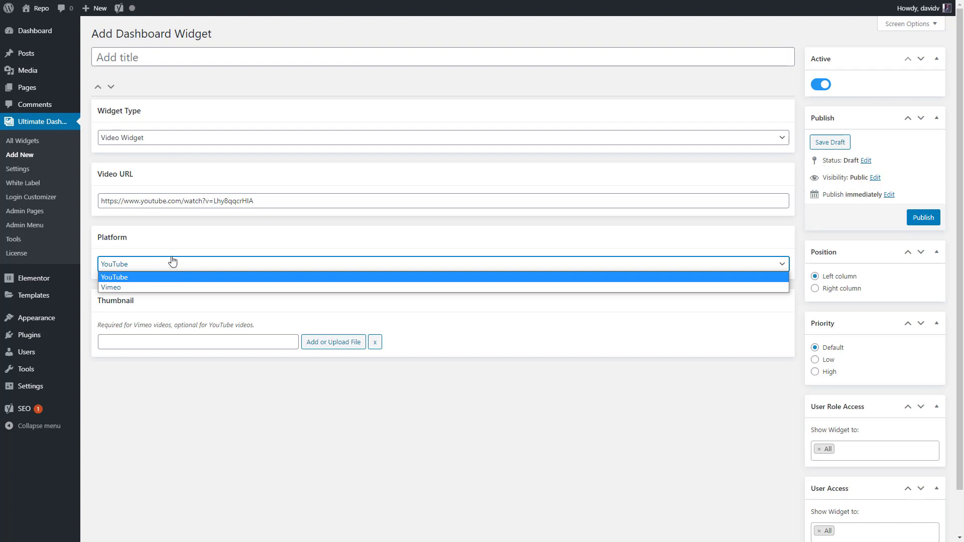
left_click(146, 269)
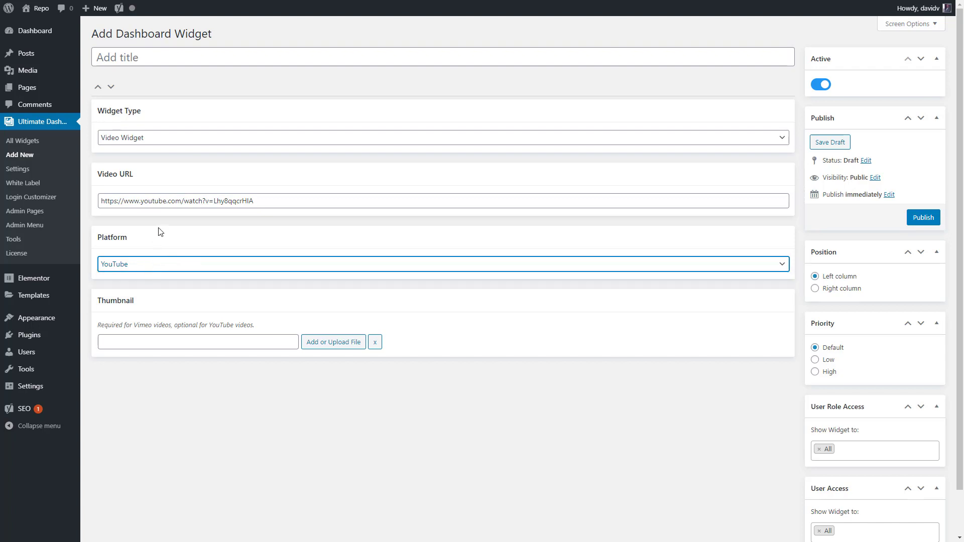
left_click(270, 200)
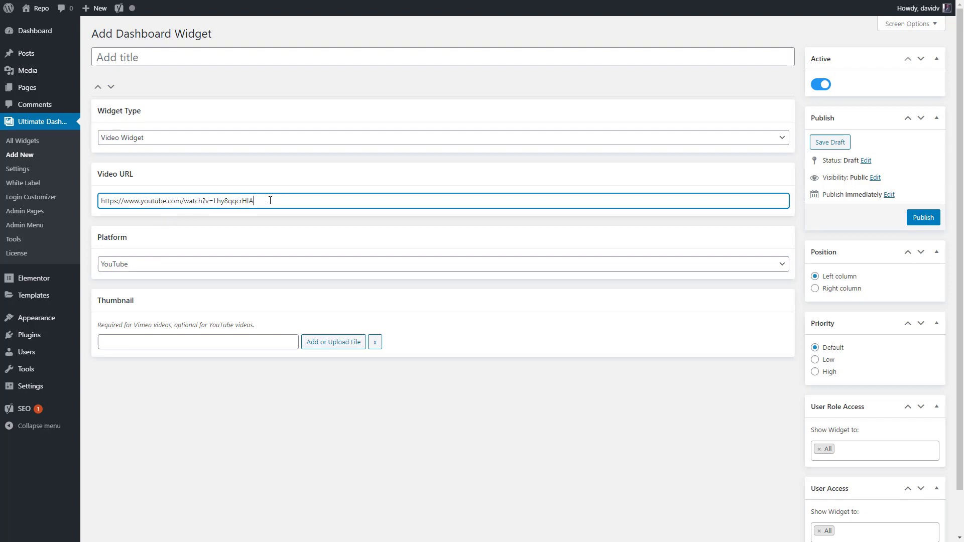
left_click(198, 266)
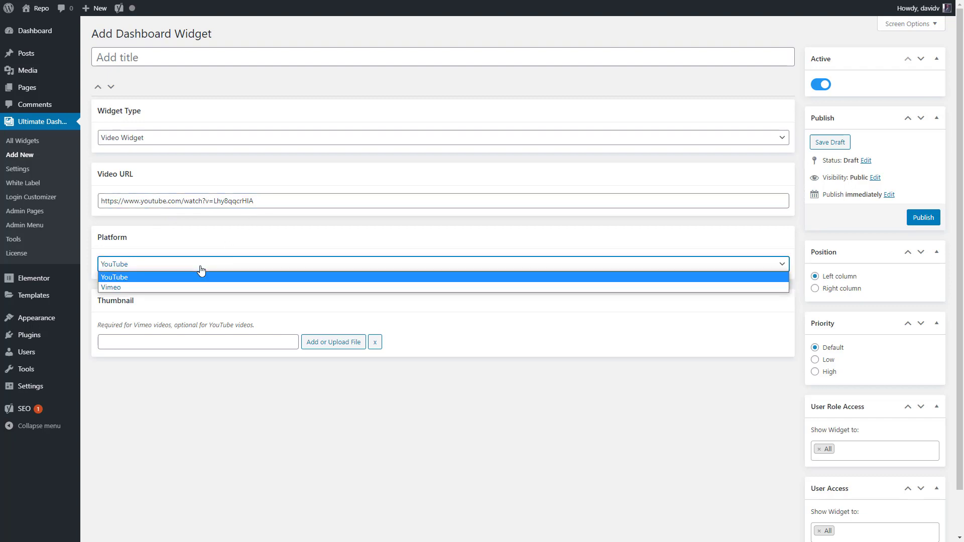
left_click(157, 340)
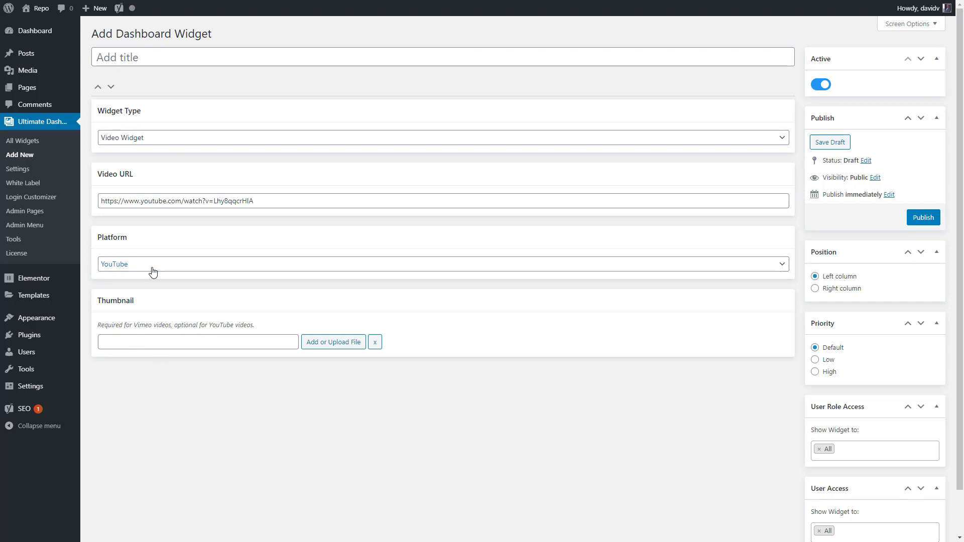
left_click(133, 201)
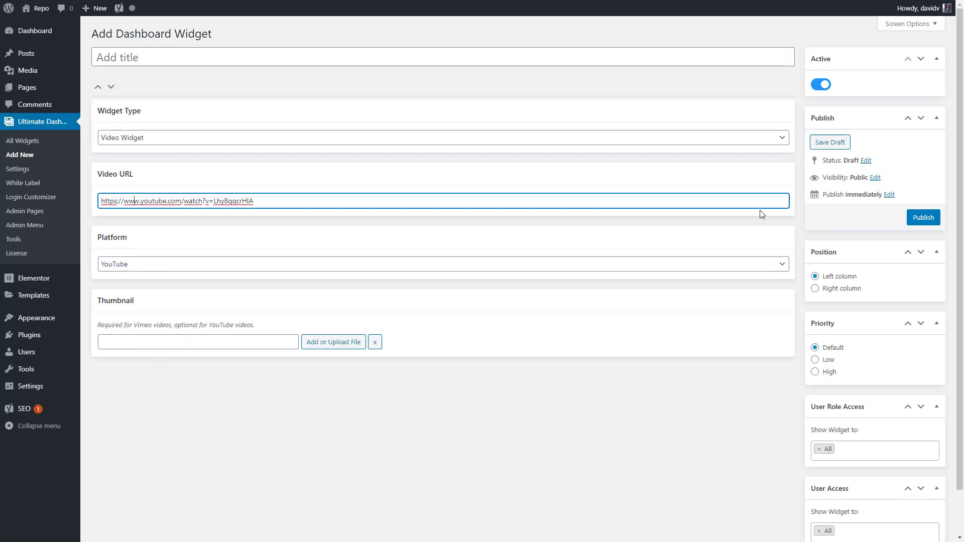
left_click(934, 221)
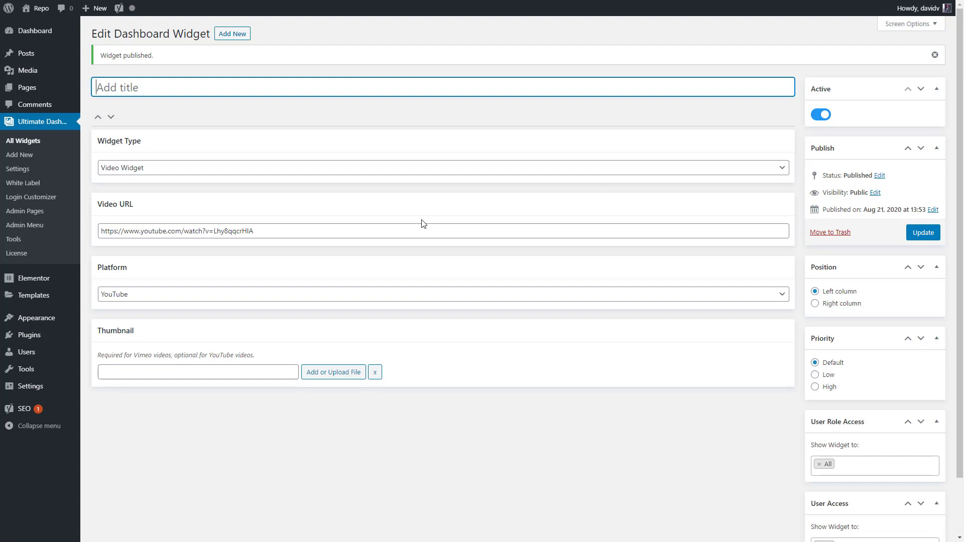
Create a 'Contact Us!' contact form widget with the intro text 'If you have any questions, don't hesitate to reach out!'.
left_click(27, 161)
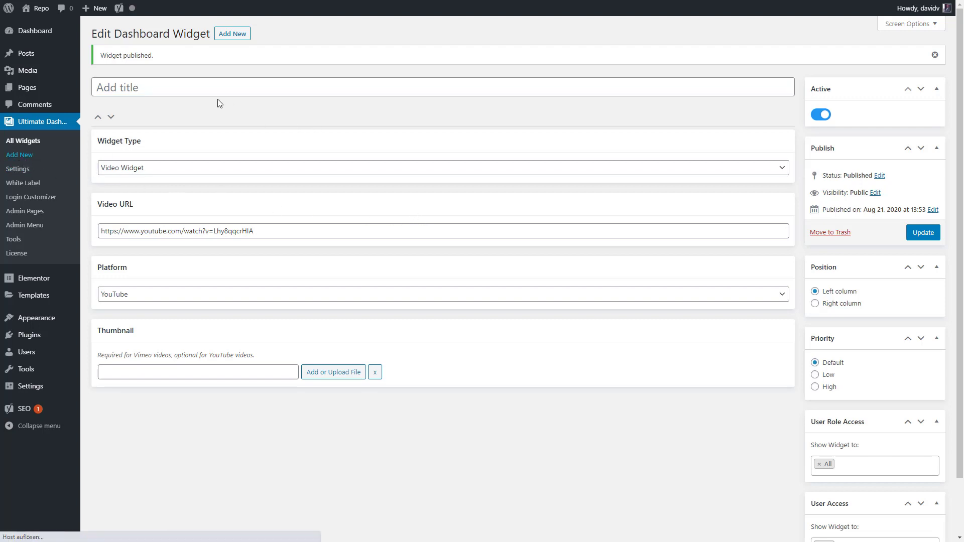
type("Contact Us!")
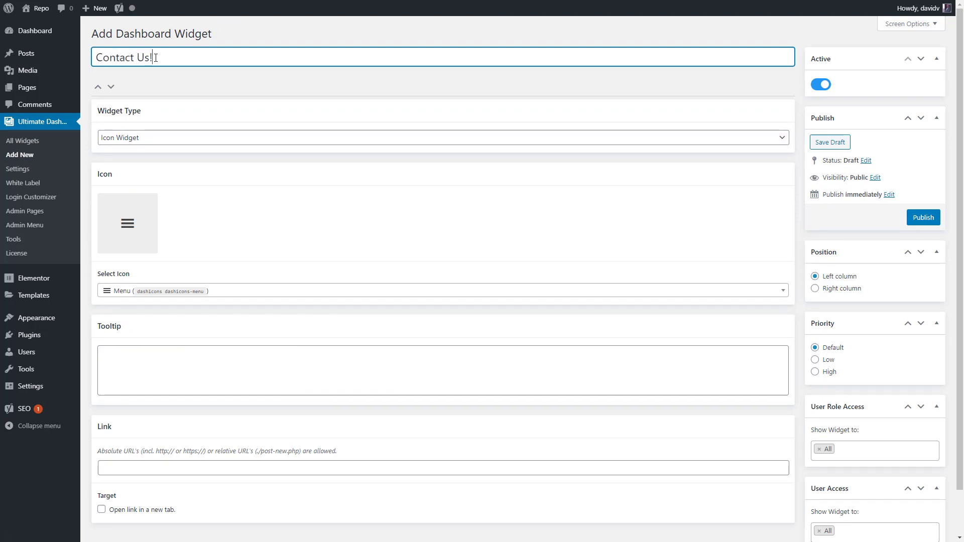
left_click(254, 138)
left_click(230, 189)
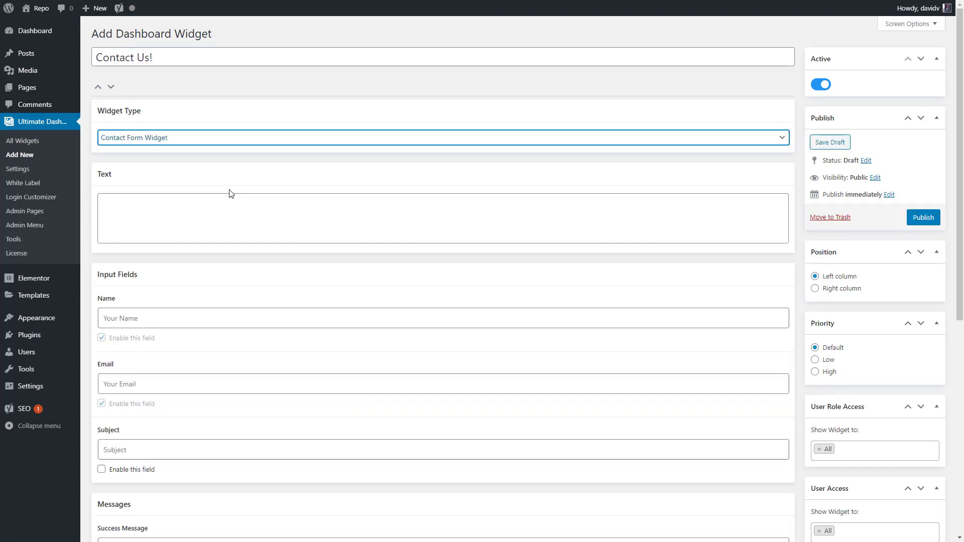
left_click(174, 212)
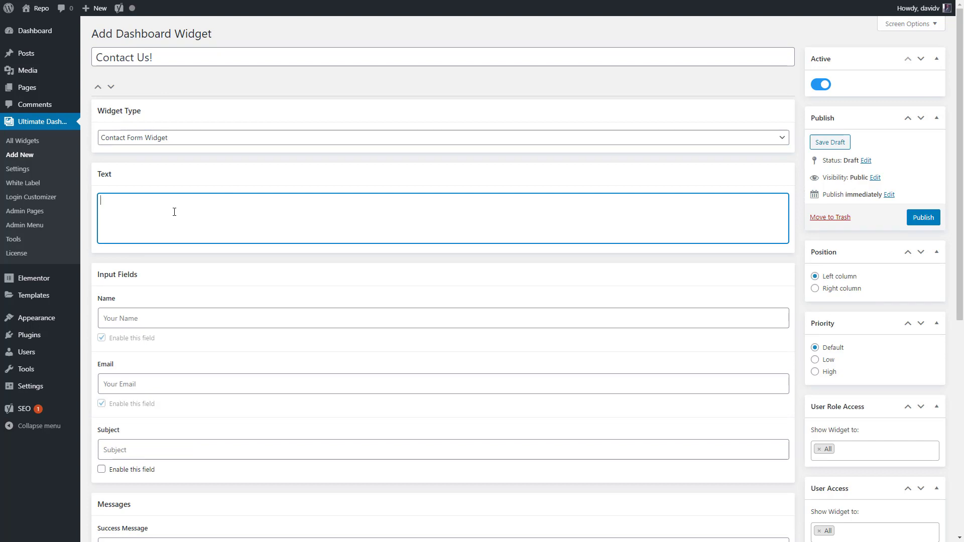
type("If you have any questions, don't hesit")
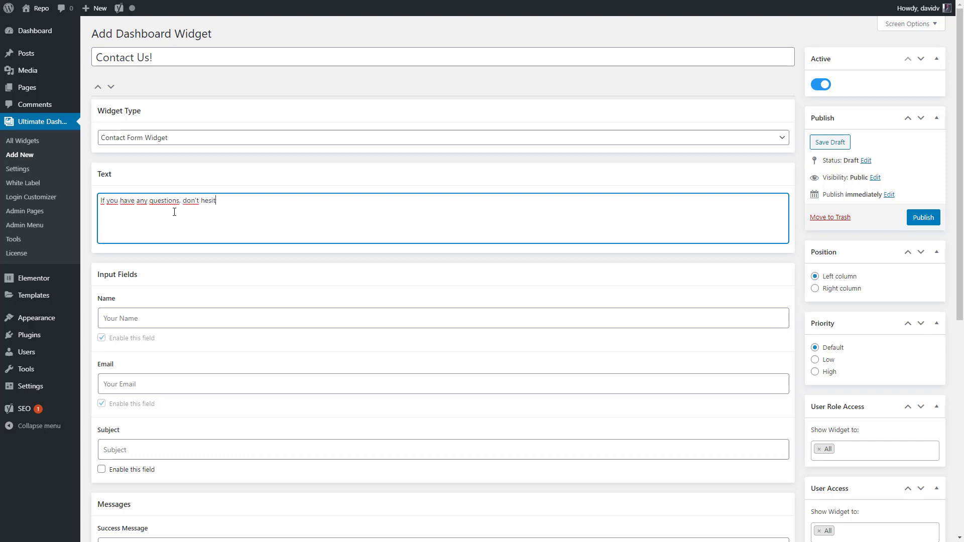
type("ate to reach out!")
Go through the Subject and Failed Message fields and turn on the autoresponder.
scroll(180, 226, "down", 3)
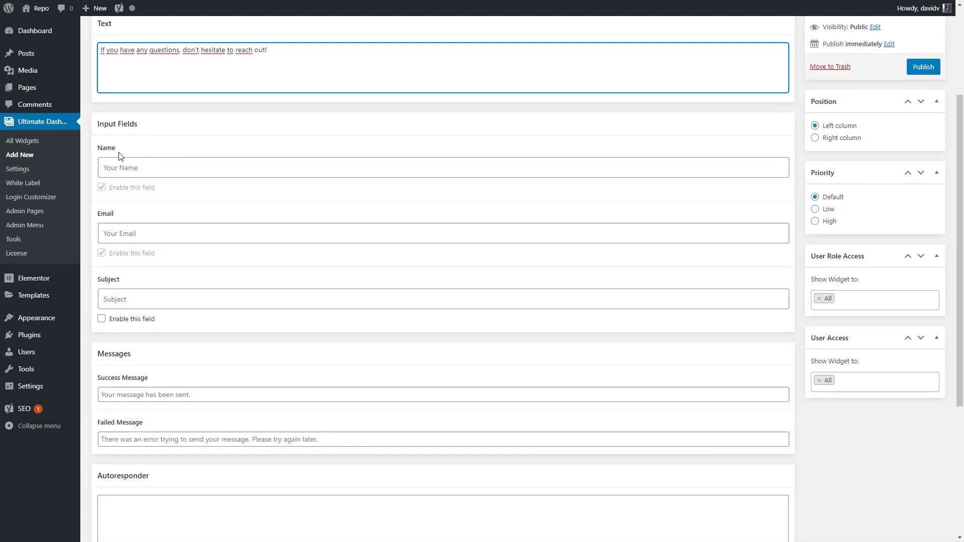
scroll(125, 261, "down", 1)
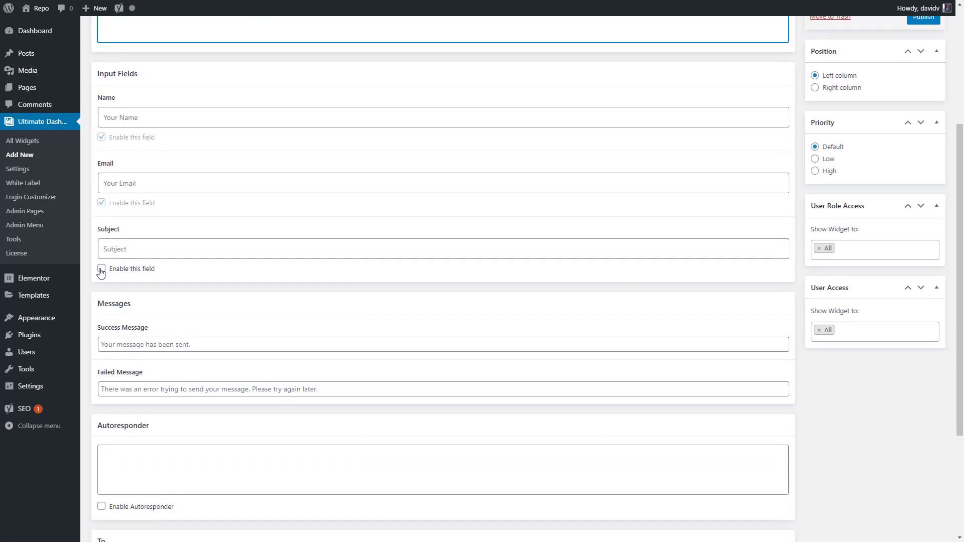
left_click(151, 250)
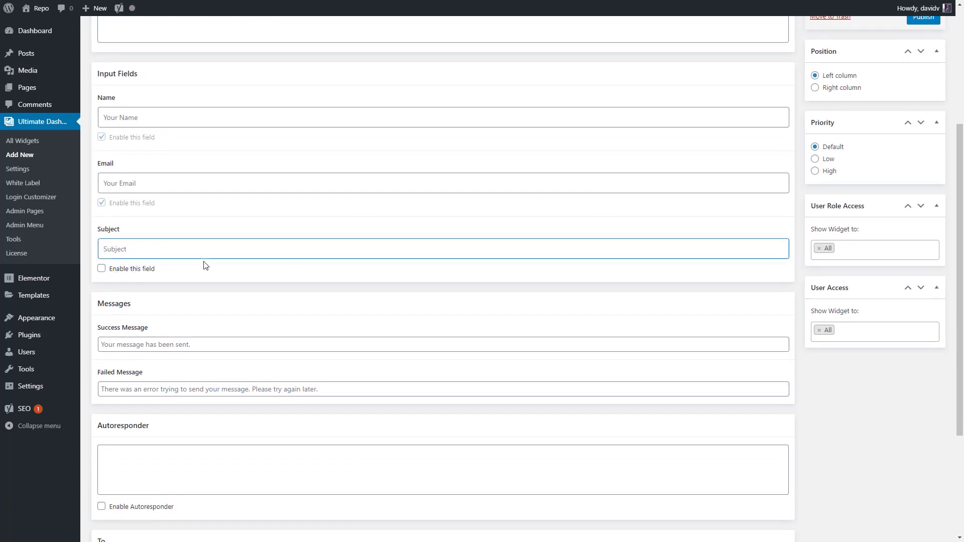
scroll(205, 264, "down", 1)
scroll(207, 262, "down", 1)
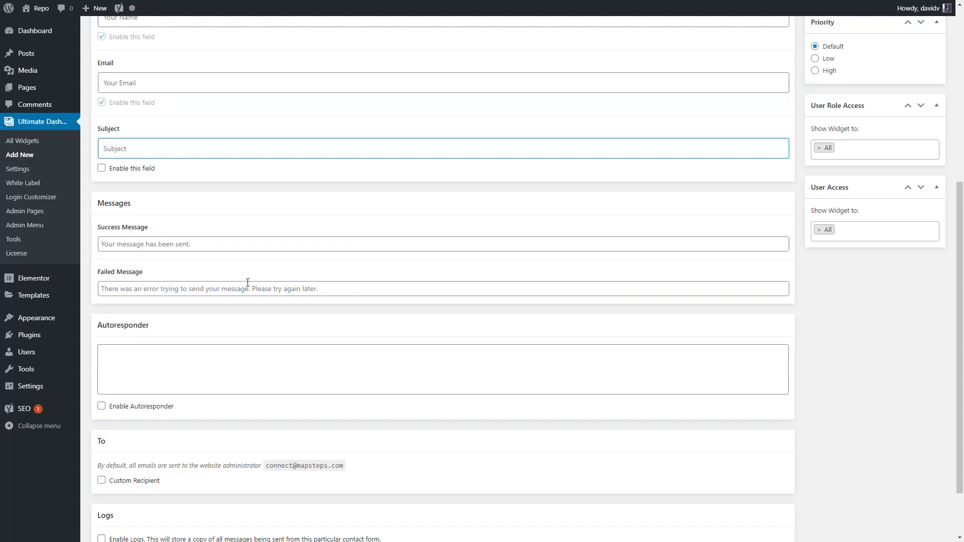
left_click(262, 288)
scroll(256, 291, "down", 1)
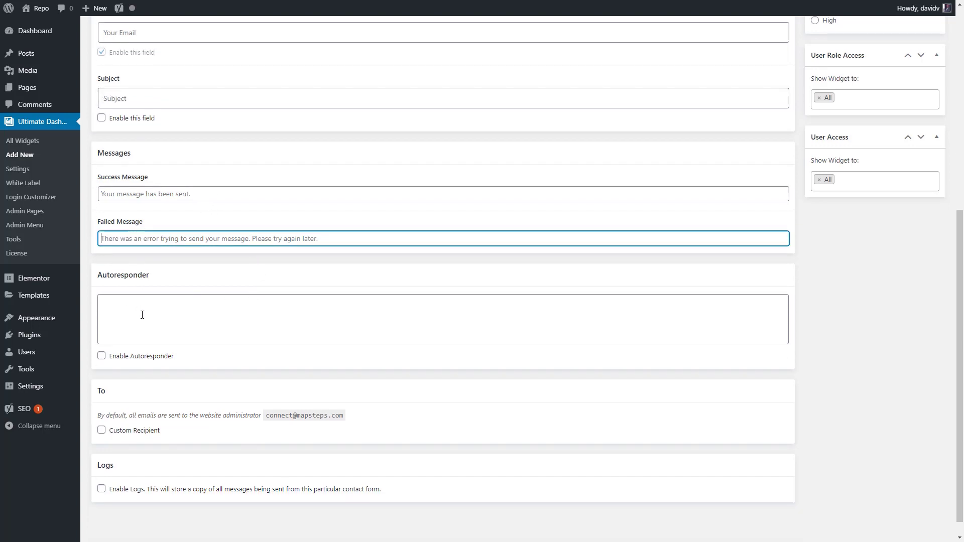
left_click(127, 360)
left_click(218, 311)
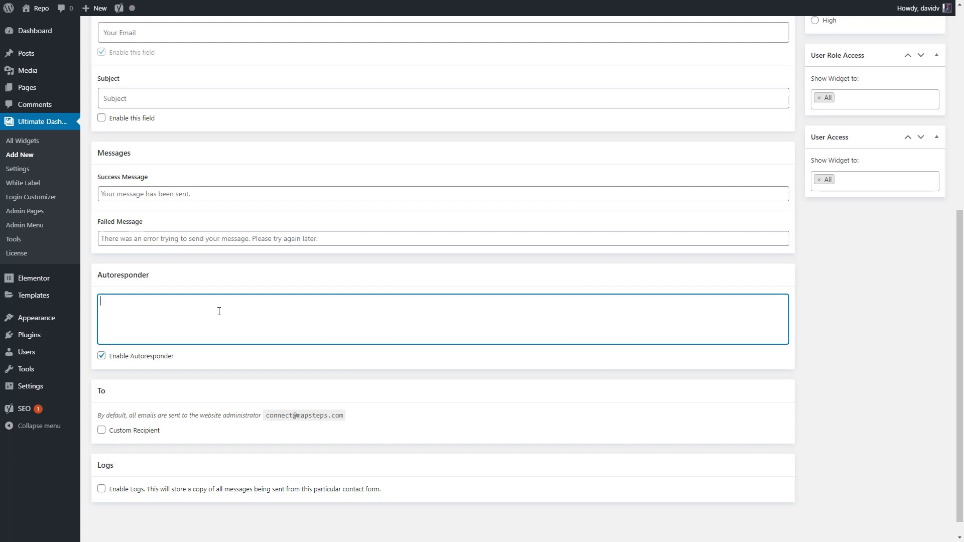
scroll(219, 324, "down", 1)
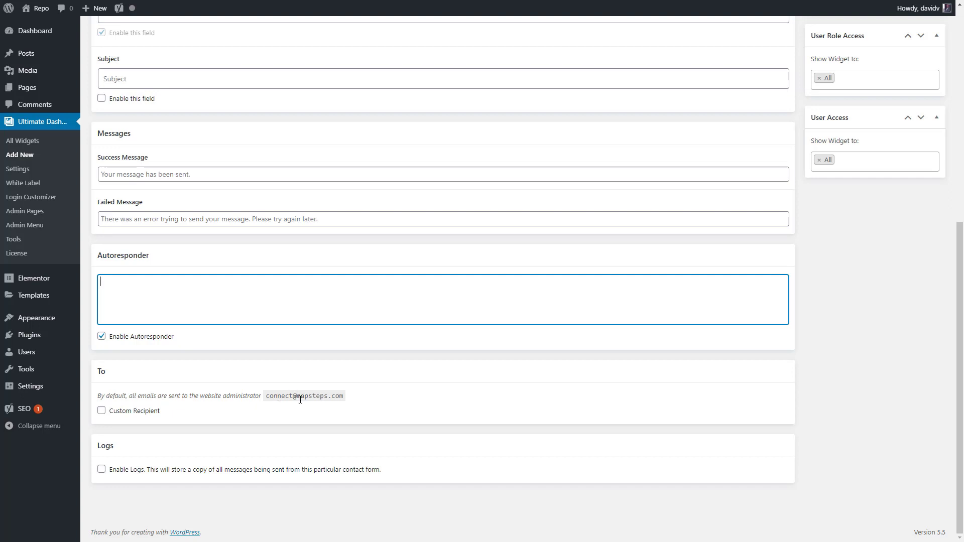
Send form messages to a custom recipient, enable message logging, and publish the widget.
left_click(123, 410)
left_click(193, 393)
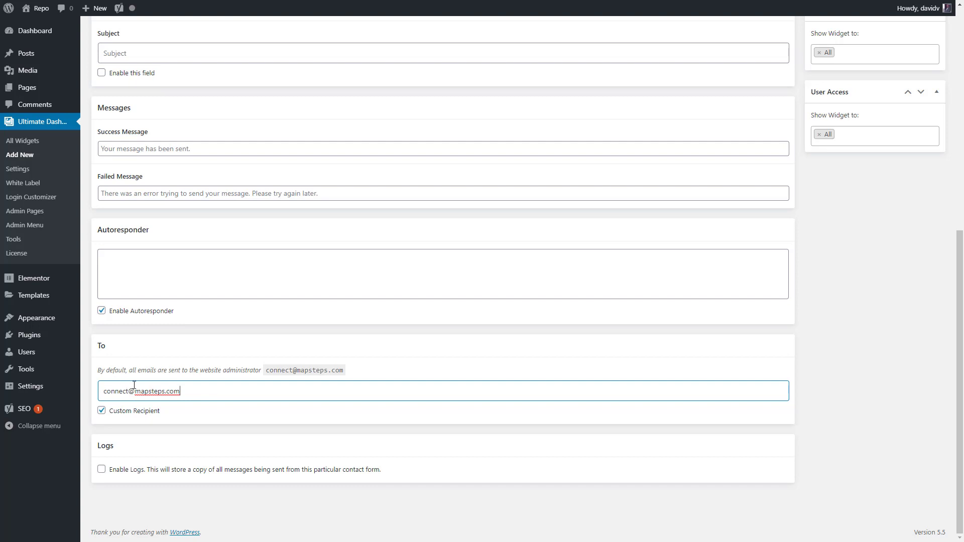
left_click(101, 469)
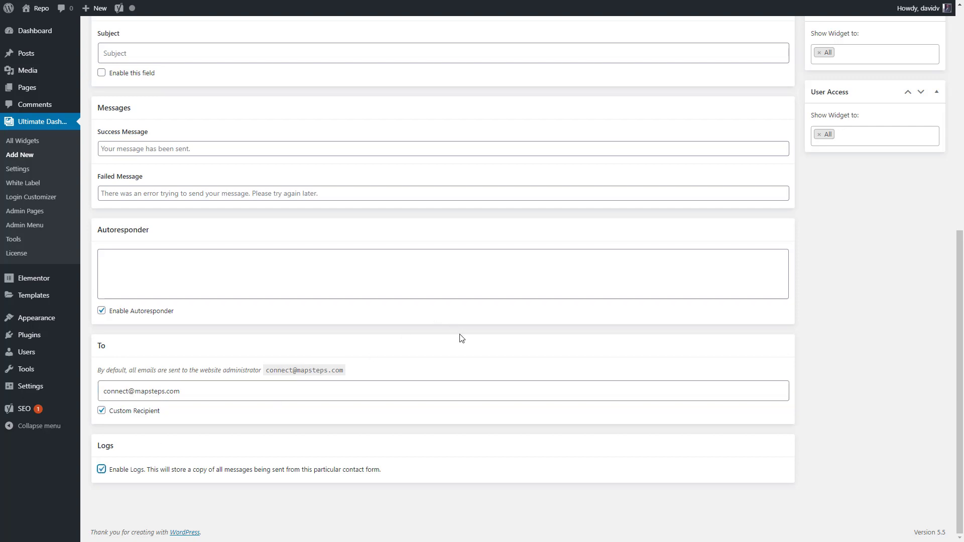
scroll(628, 346, "up", 5)
scroll(629, 347, "up", 2)
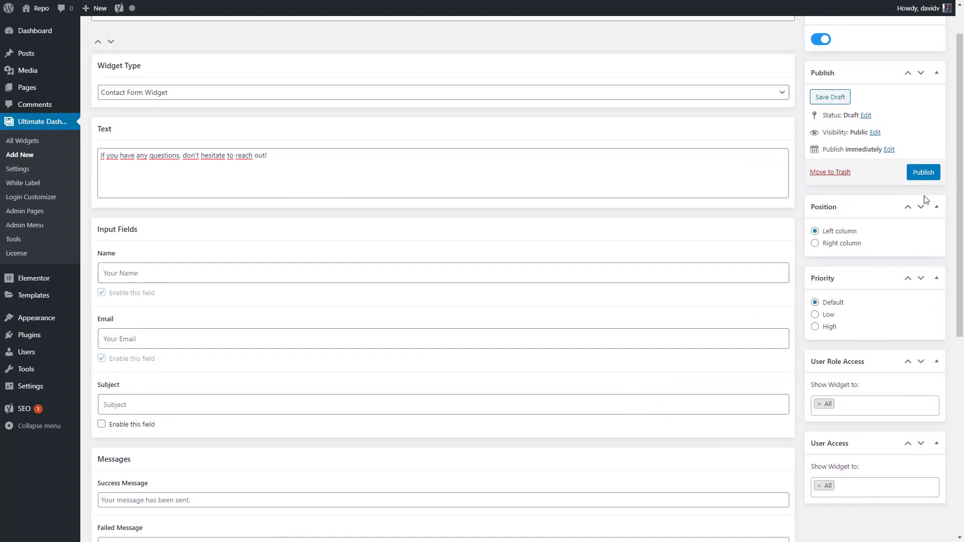
left_click(923, 172)
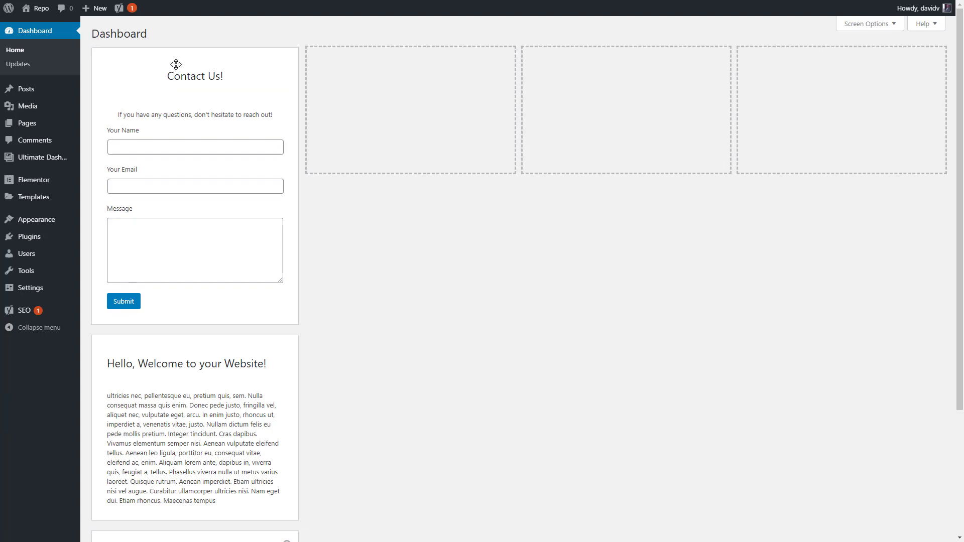
Drag Contact Us into the third dashboard column and reposition the Create a new Post widget.
left_click_drag(173, 68, 641, 76)
left_click_drag(181, 263, 378, 165)
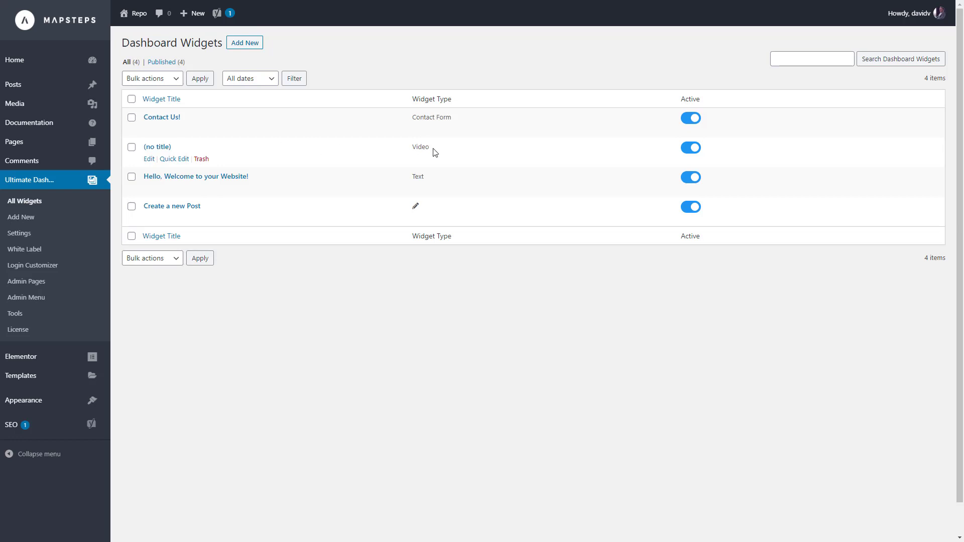
Title the untitled video widget 'Instructions', update it, and return to the Dashboard.
left_click(149, 159)
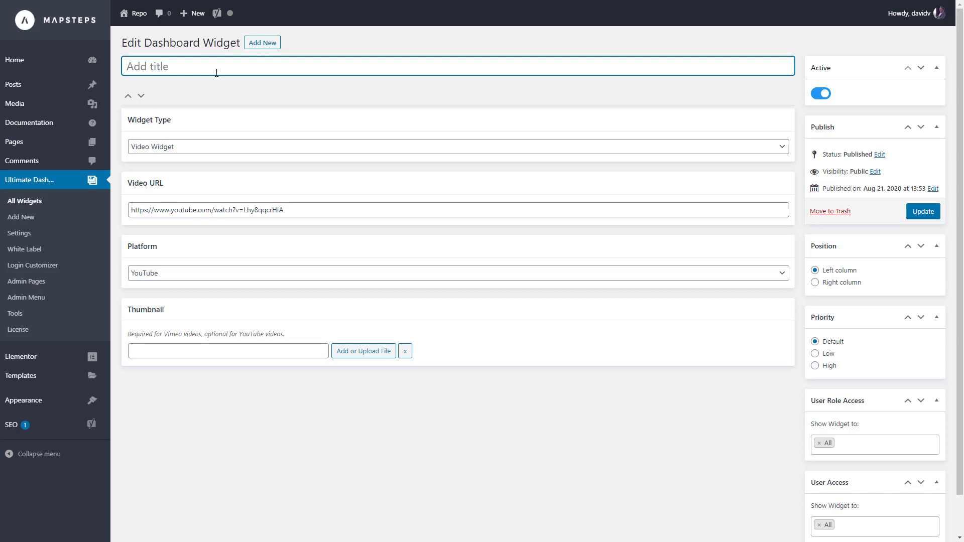
type("Instructions")
left_click(923, 212)
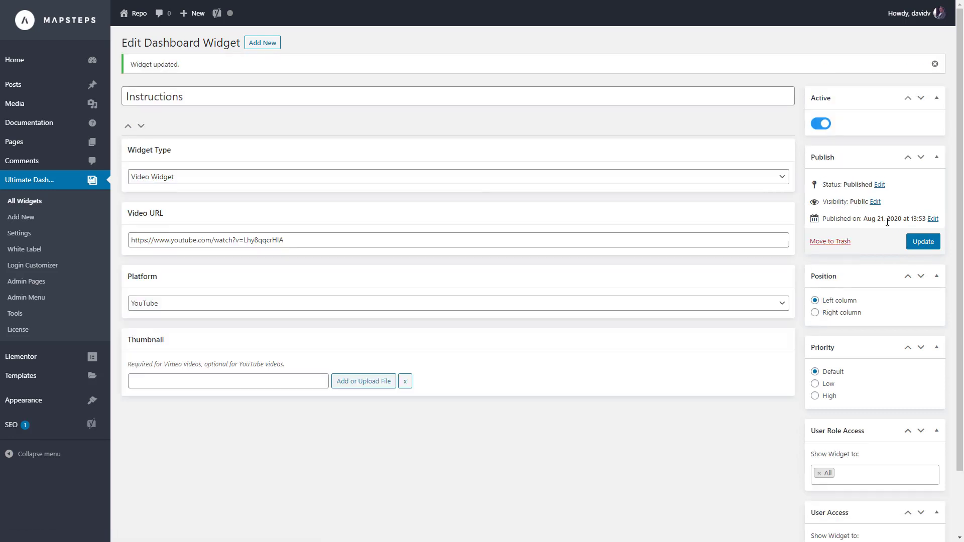
left_click(39, 68)
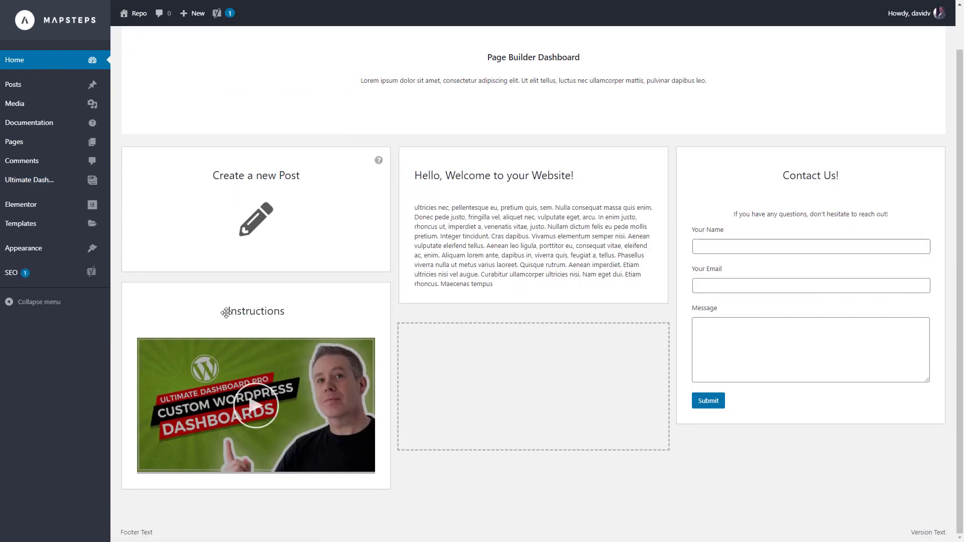
Move the Instructions widget to the top of the middle column, then play, pause and close its video.
left_click_drag(261, 312, 540, 182)
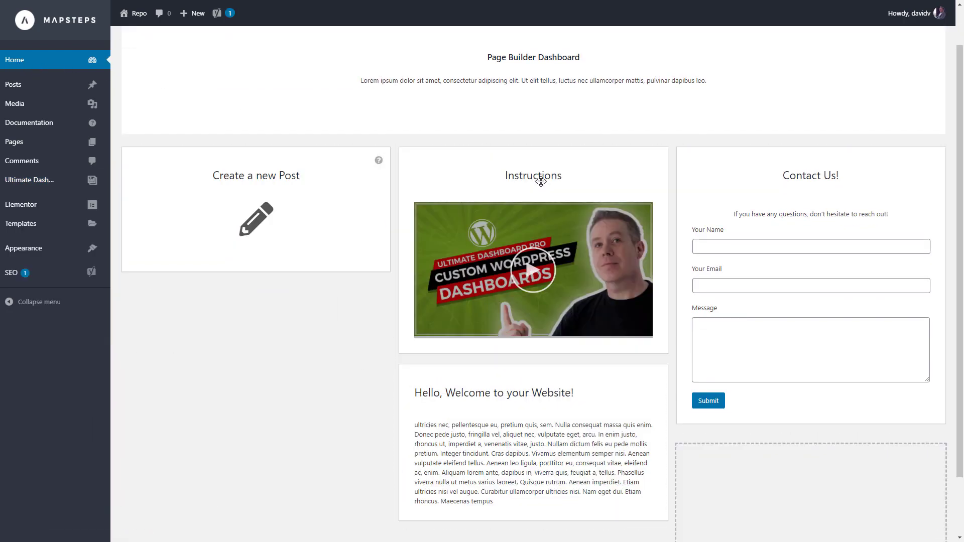
left_click(532, 275)
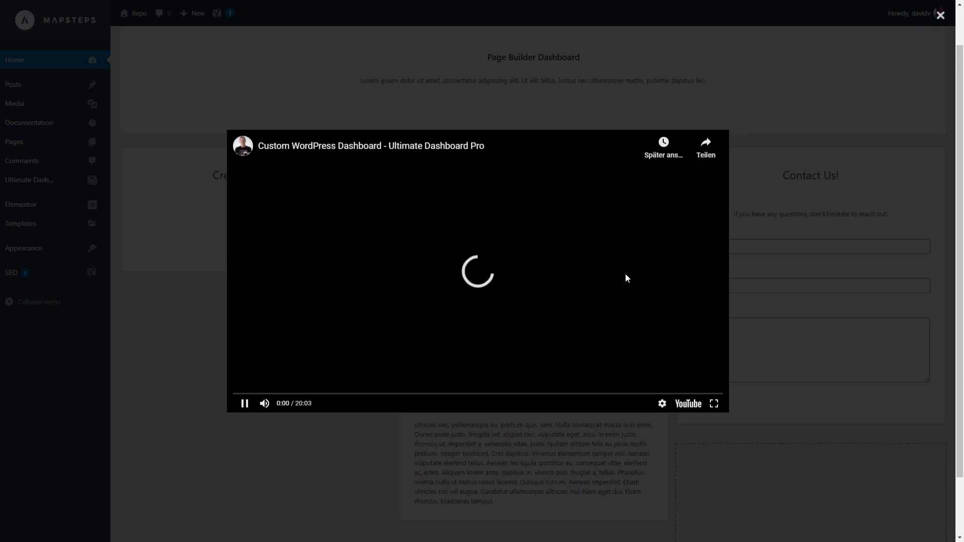
left_click(245, 403)
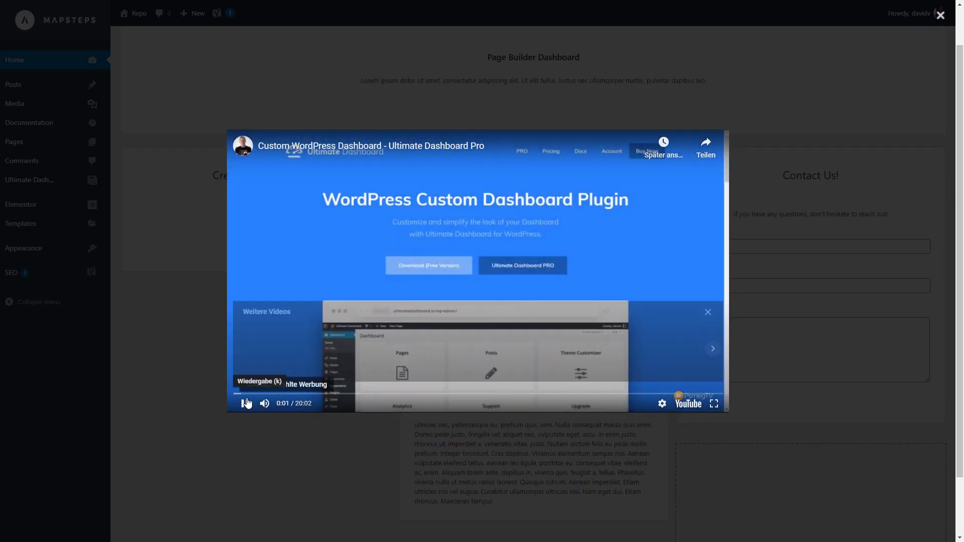
left_click(146, 333)
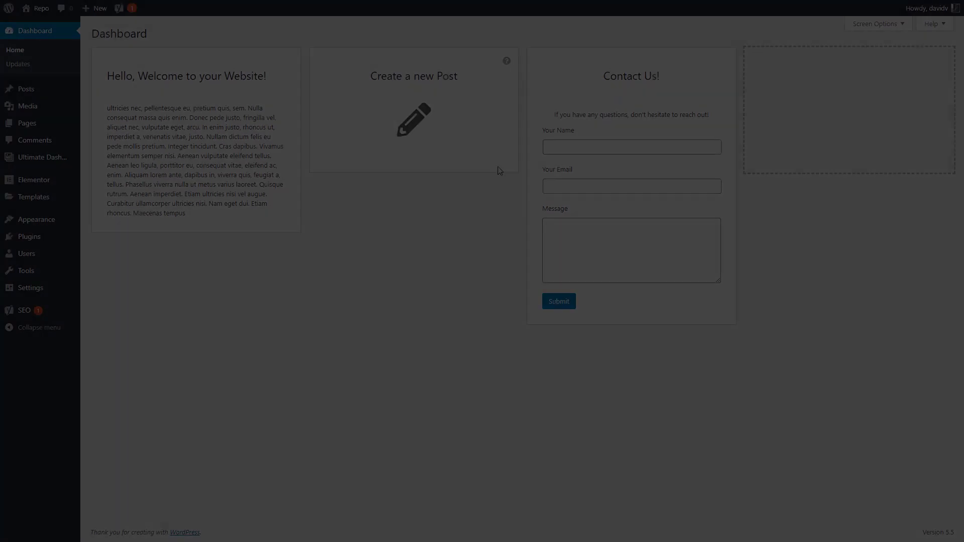
Fill the Contact Us form with a name, autofilled e-mail and 'Hello, this is a test!', then submit.
left_click(594, 148)
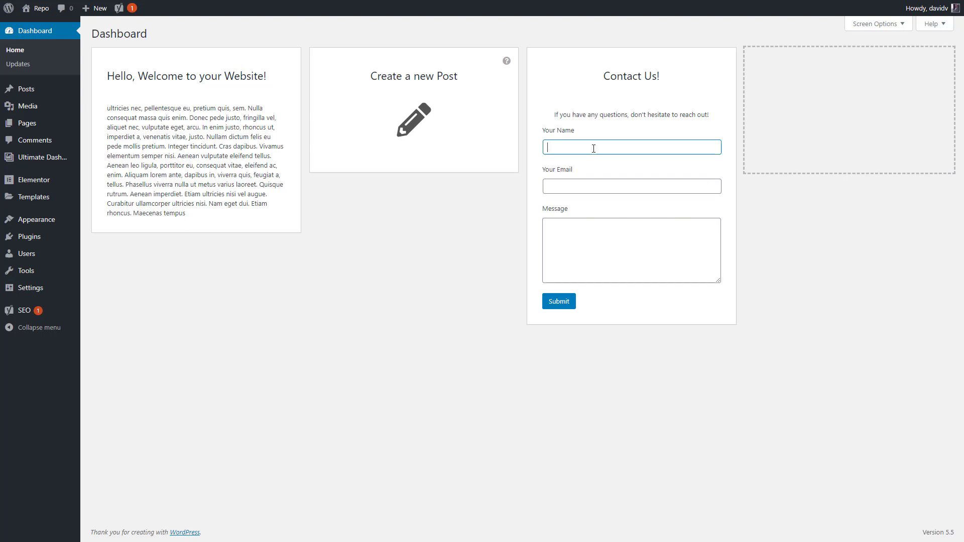
type("David")
key("Tab")
type("conne")
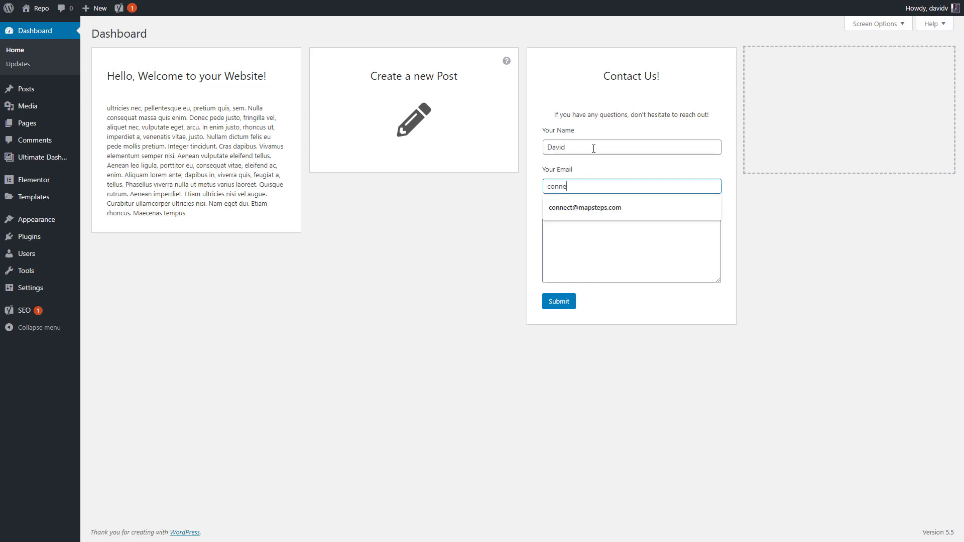
key("Down")
key("Tab")
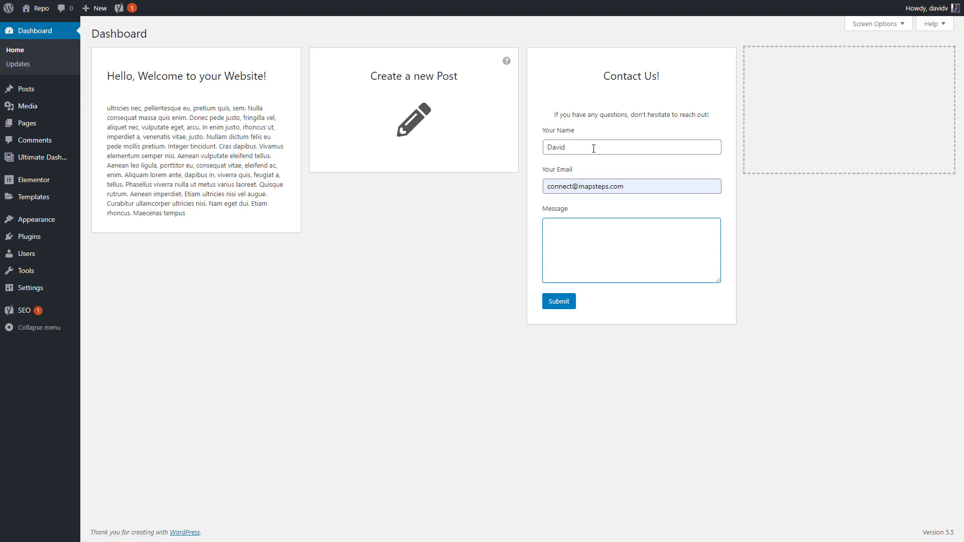
type("Hel")
type("this is a test!")
left_click(563, 302)
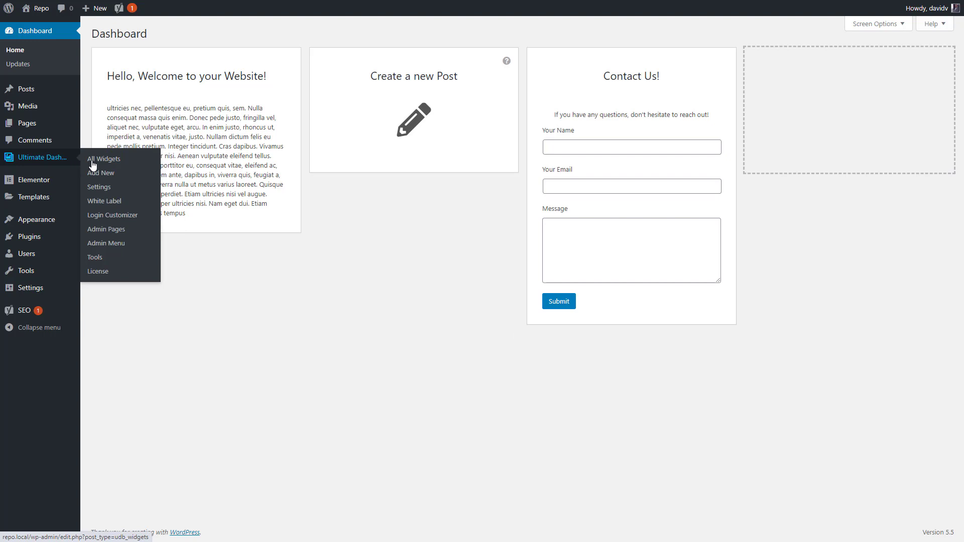
Open the Contact Us! widget from All Widgets and scroll down to its Logs.
left_click(98, 160)
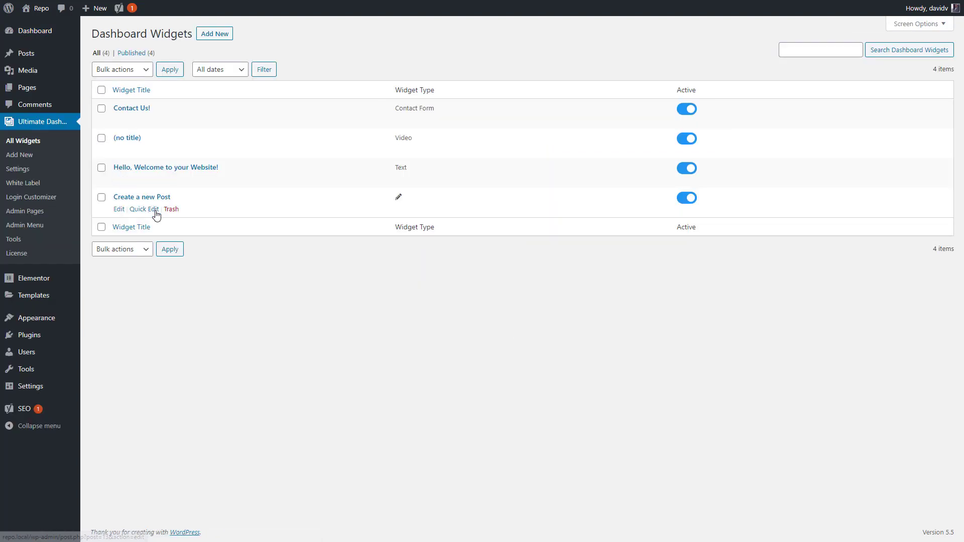
left_click(141, 110)
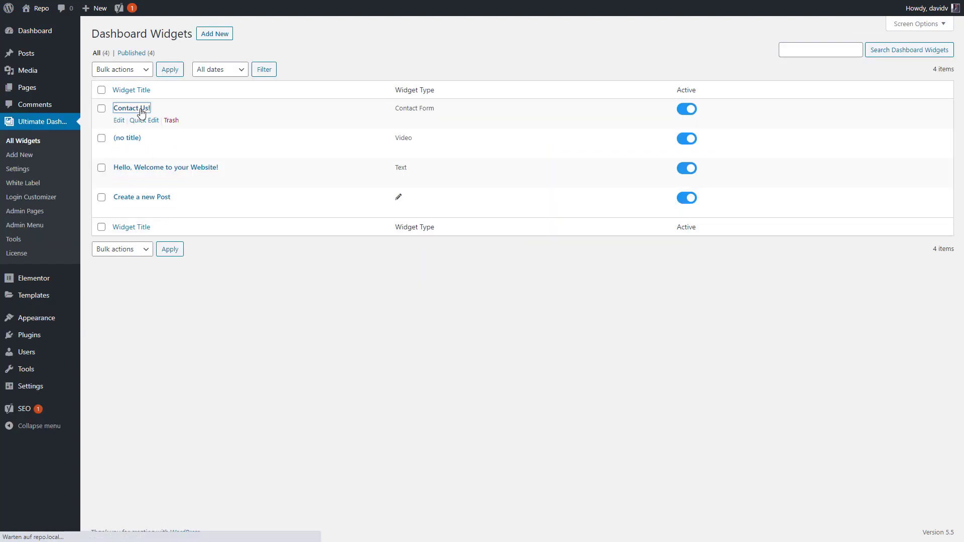
scroll(278, 306, "down", 3)
scroll(277, 308, "down", 7)
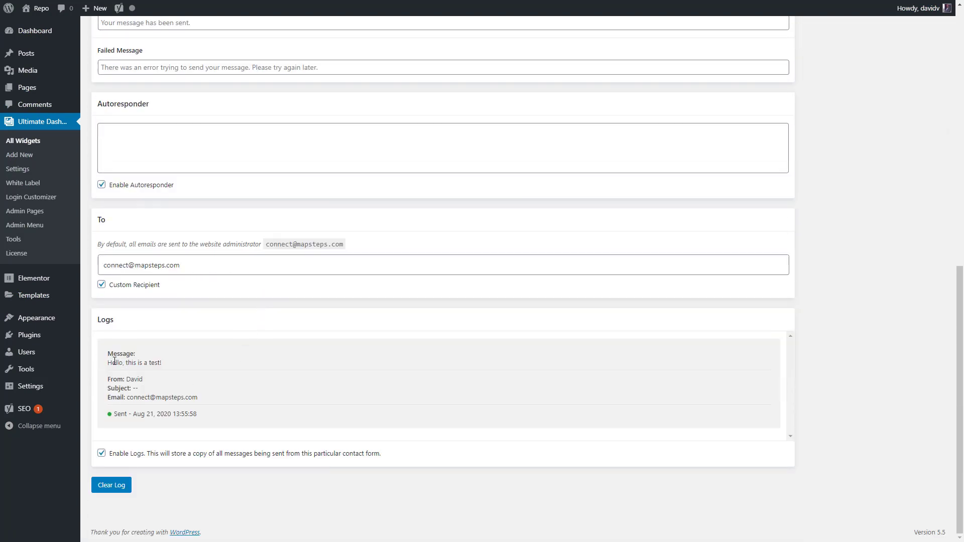
Inspect the logged sender name, subject and e-mail, then clear the log.
double_click(133, 379)
double_click(136, 389)
left_click_drag(127, 397, 224, 398)
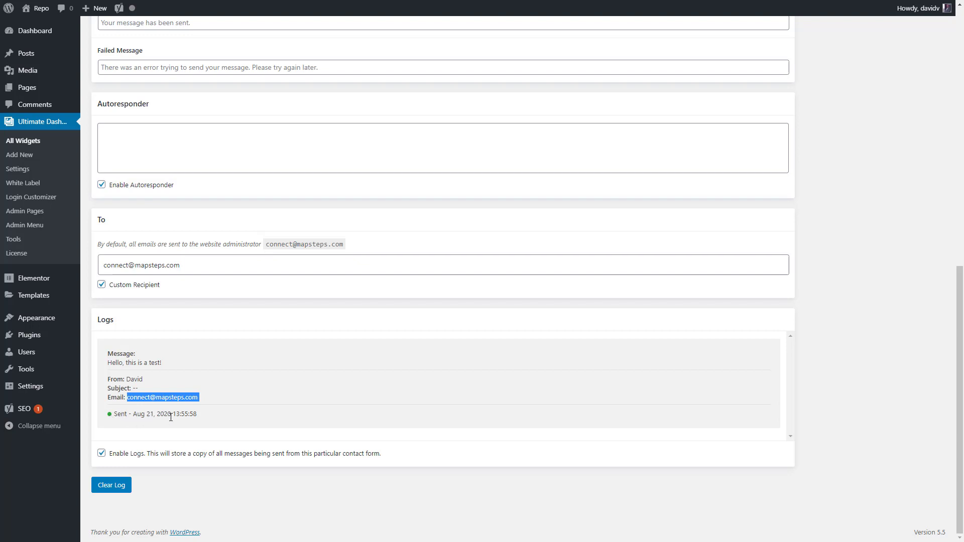
left_click(201, 421)
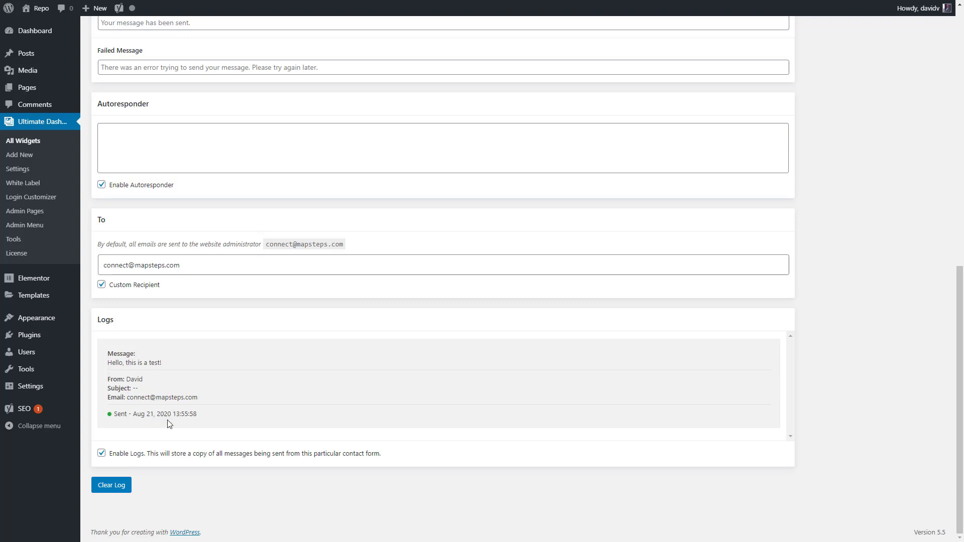
left_click(121, 490)
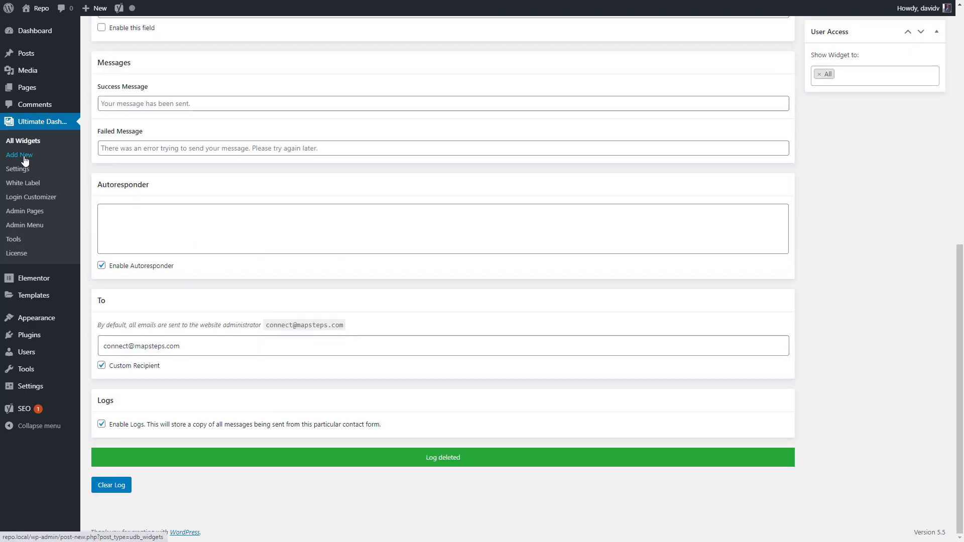
Set widget Icon/Text and Headline colours to red (#dd3333) and save the settings.
left_click(18, 169)
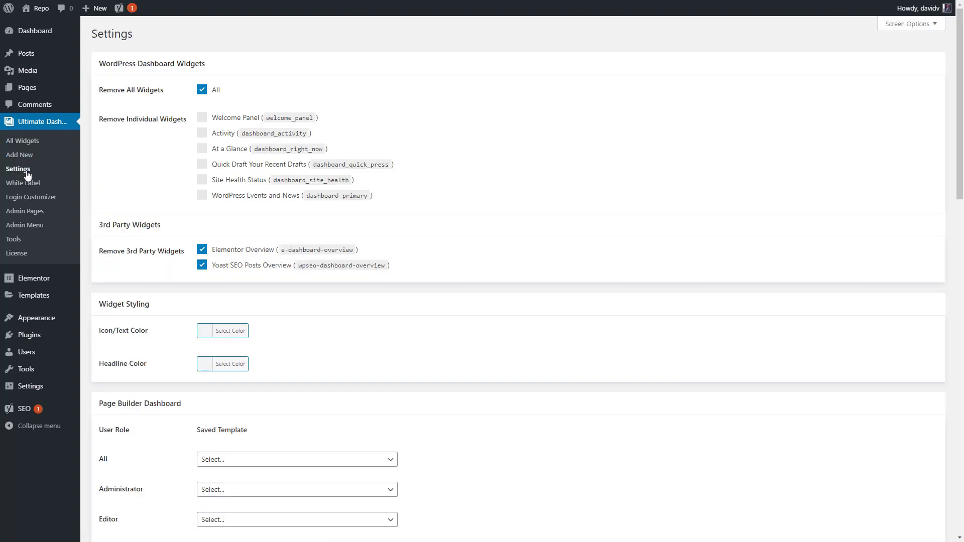
scroll(155, 216, "down", 2)
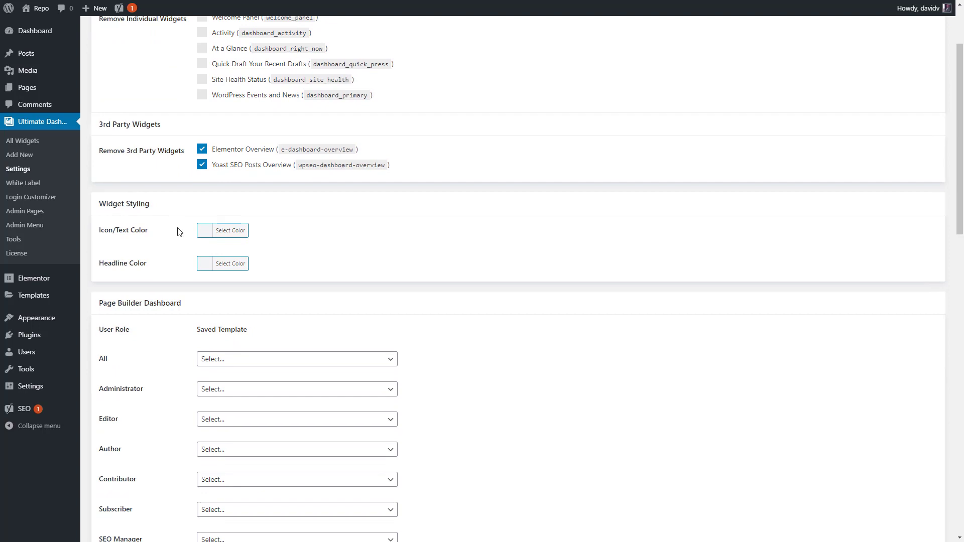
left_click(246, 234)
left_click(230, 348)
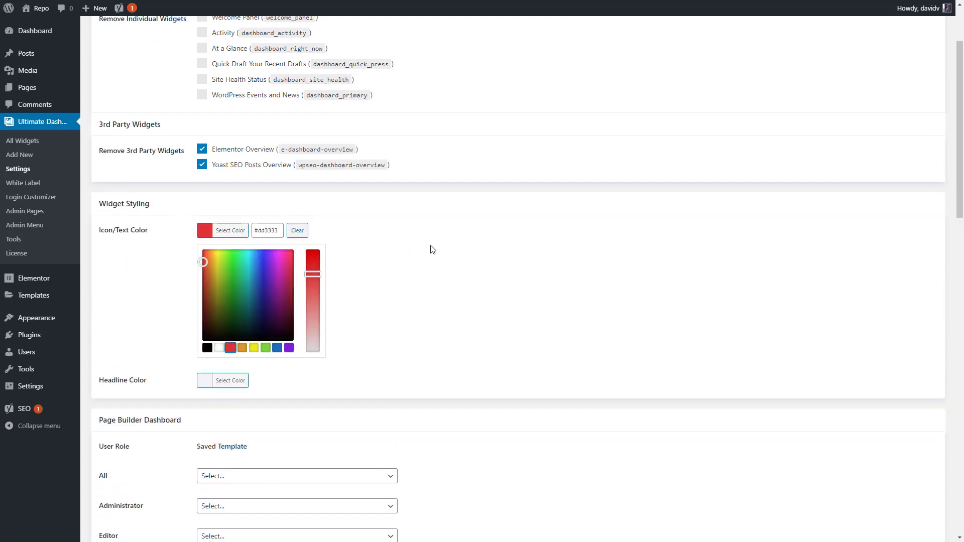
left_click(431, 249)
left_click(232, 264)
left_click(230, 381)
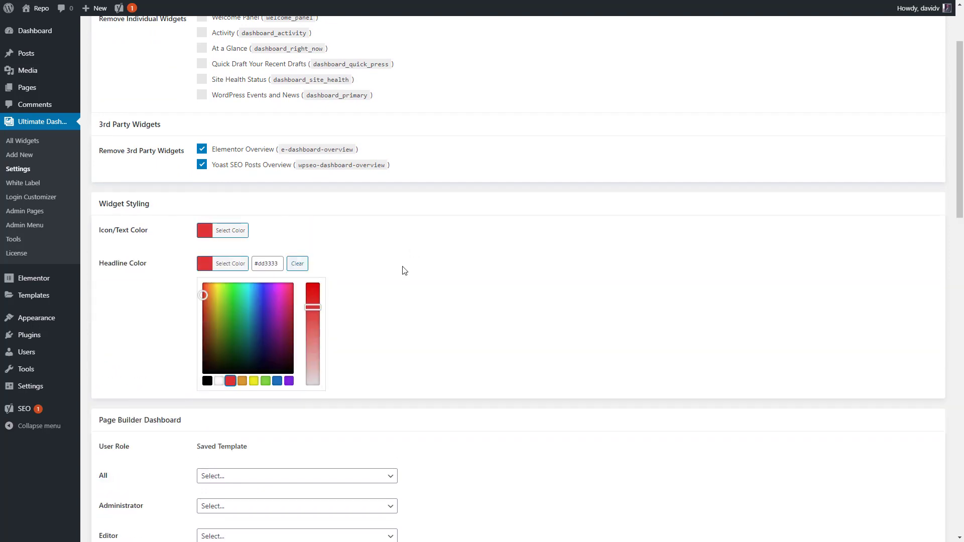
left_click(402, 269)
scroll(168, 357, "down", 10)
left_click(116, 489)
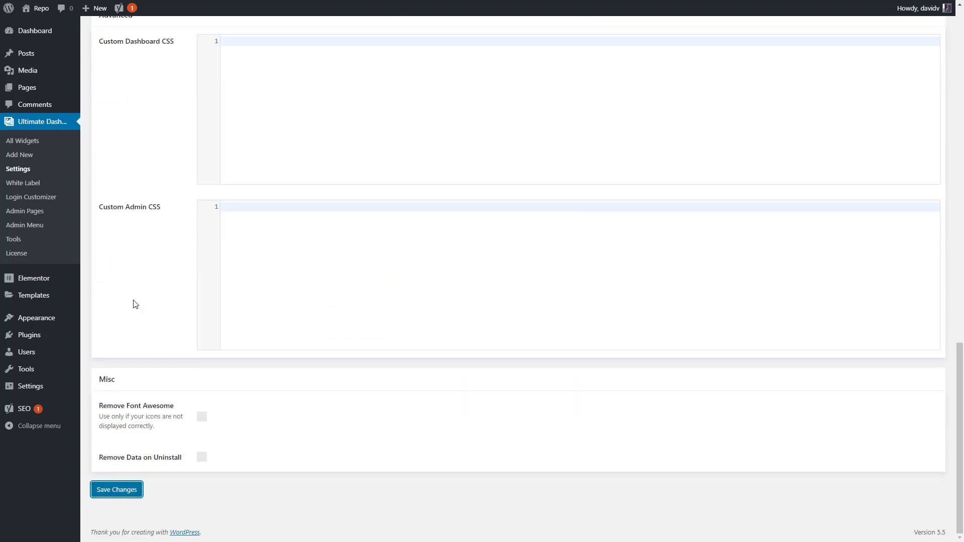
Check the red widget styling on the Dashboard, then return to the settings page.
mouse_move(48, 33)
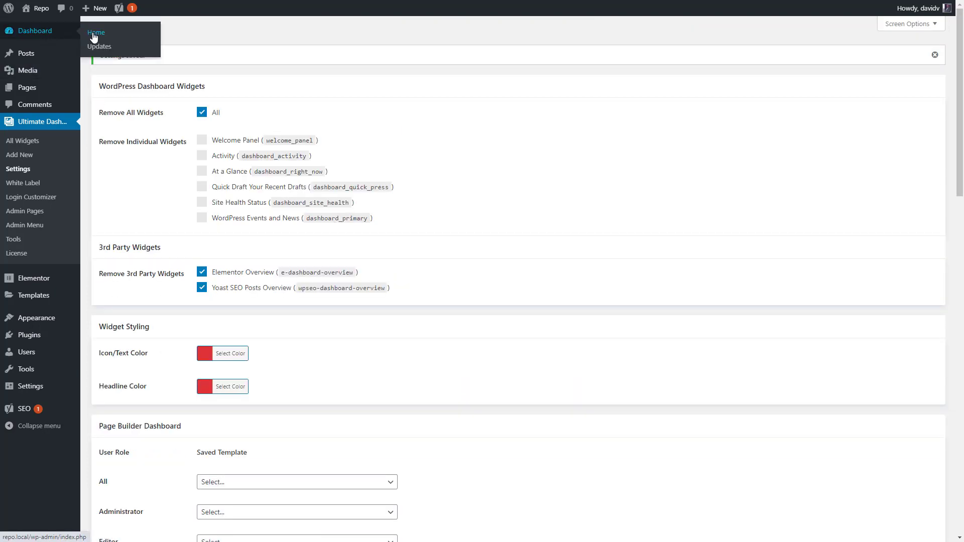
left_click(93, 34)
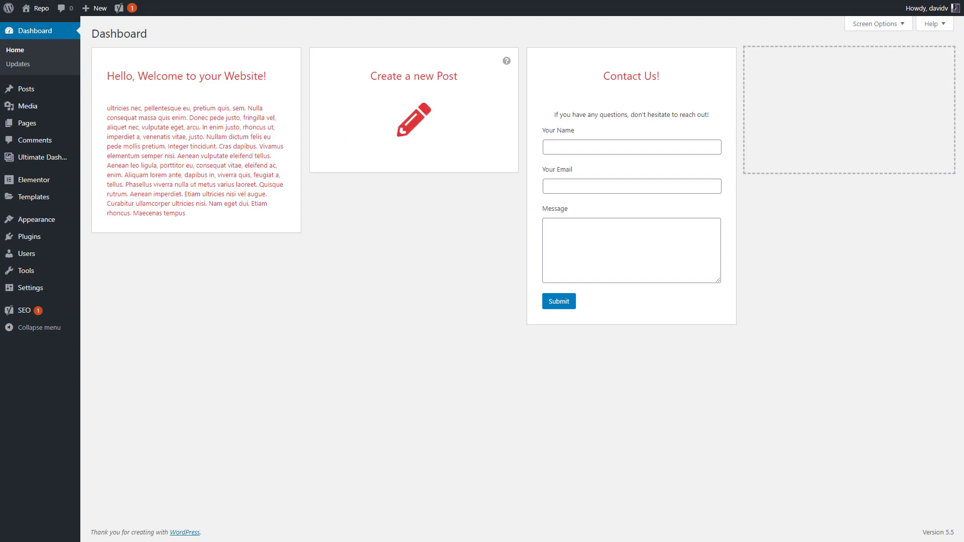
key("alt+Left")
scroll(404, 348, "down", 1)
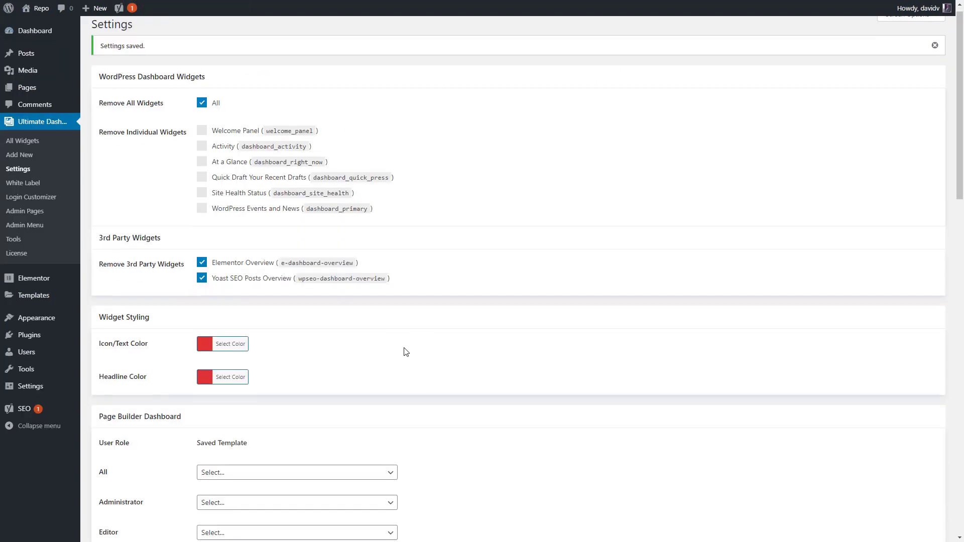
Look through the Saved Template dropdowns for All, Administrator and Editor roles without changing them.
scroll(404, 348, "down", 5)
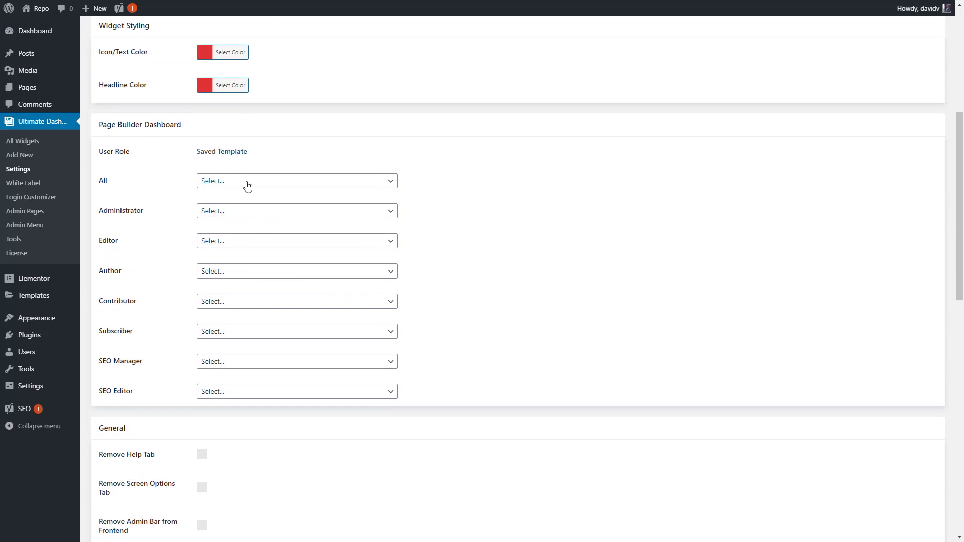
left_click(247, 185)
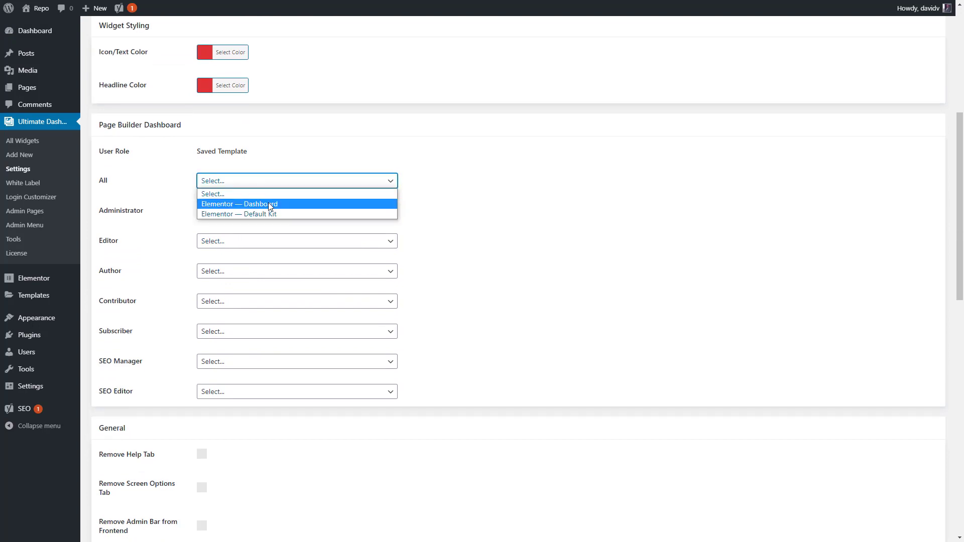
left_click(294, 184)
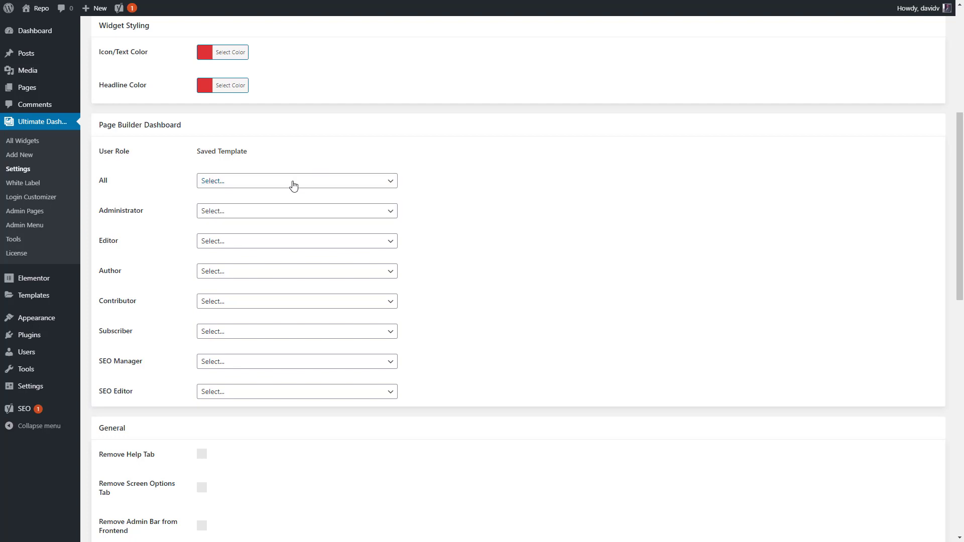
left_click(218, 184)
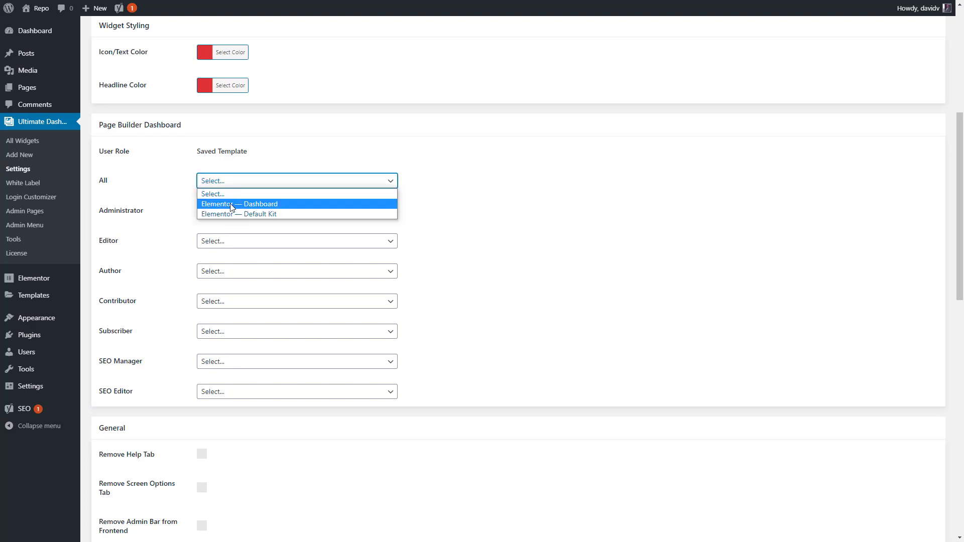
left_click(172, 204)
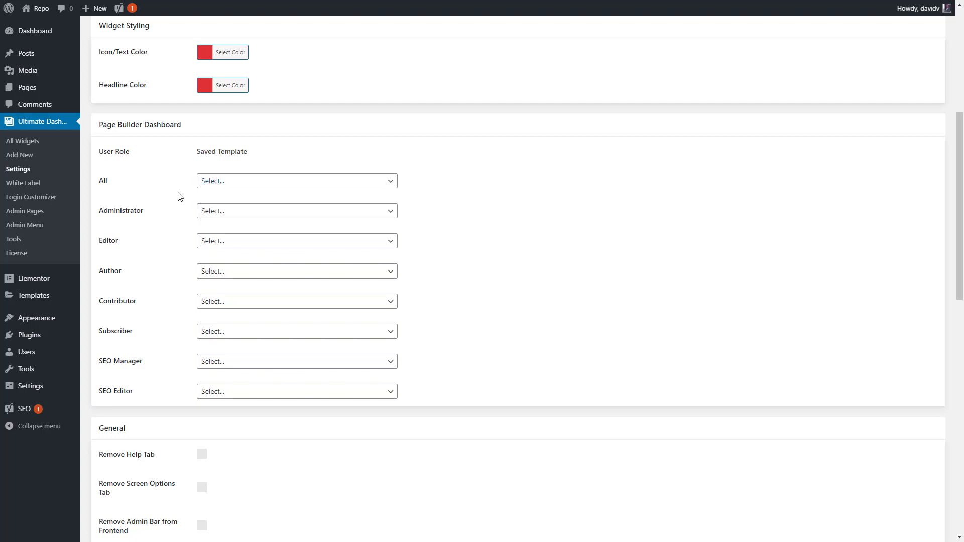
left_click(222, 214)
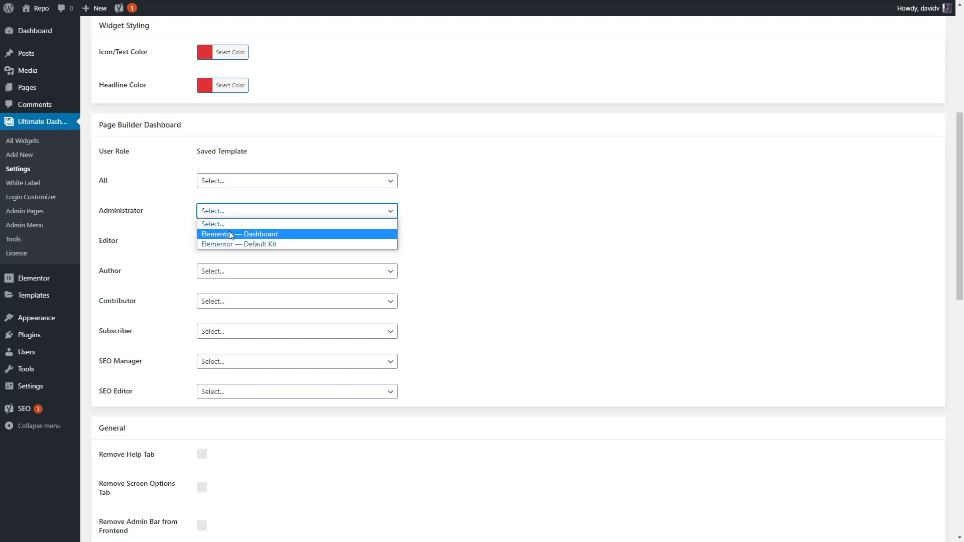
left_click(168, 243)
left_click(228, 245)
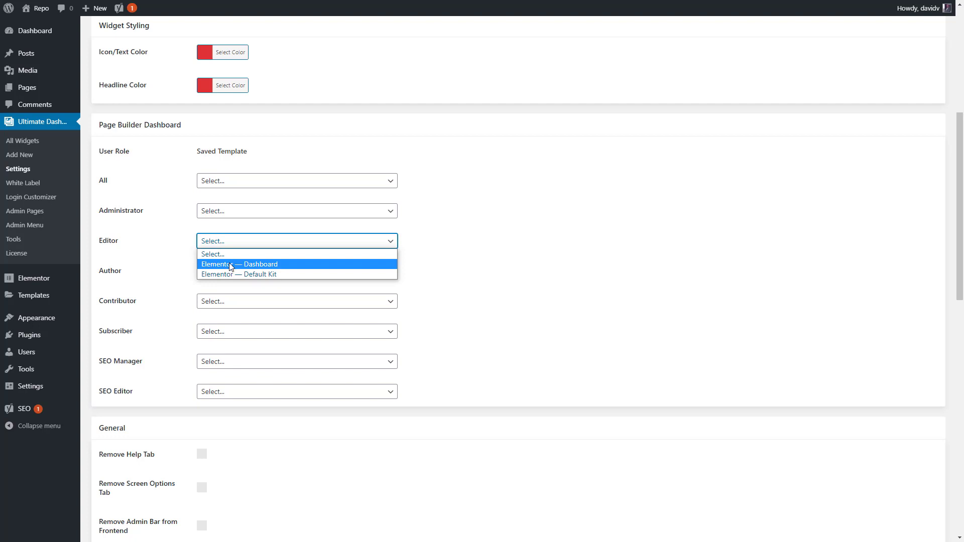
left_click(168, 243)
Set the All roles Saved Template to Elementor — Dashboard and save the settings.
left_click(233, 182)
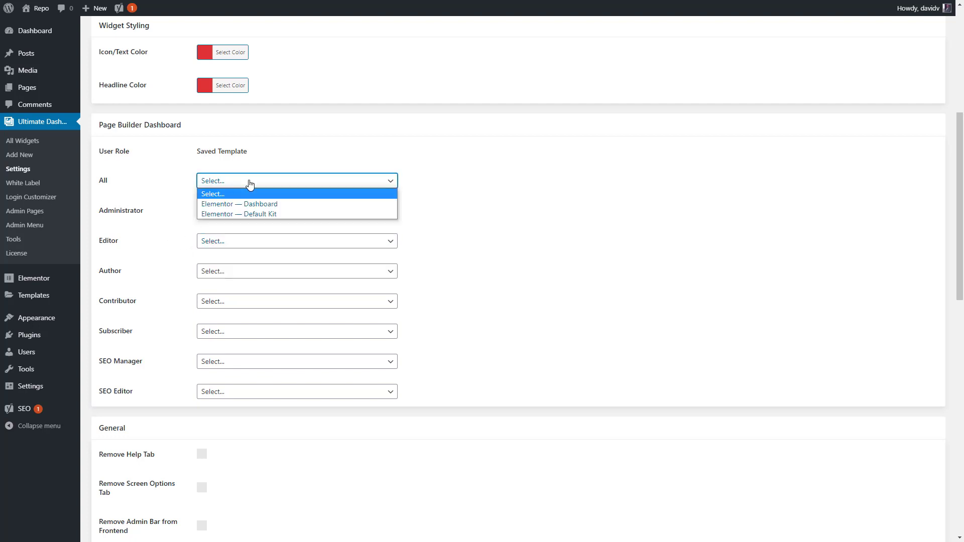
left_click(269, 204)
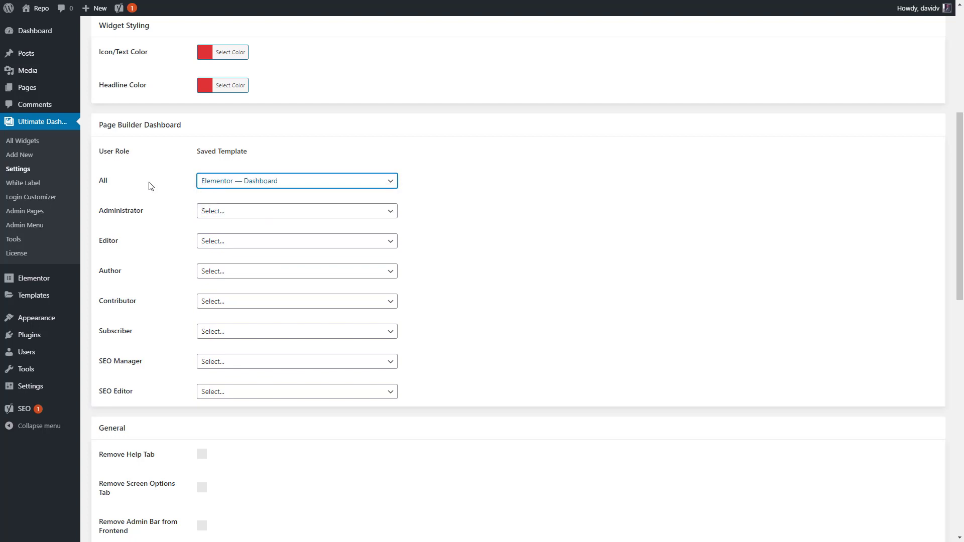
left_click(169, 242)
scroll(169, 242, "down", 15)
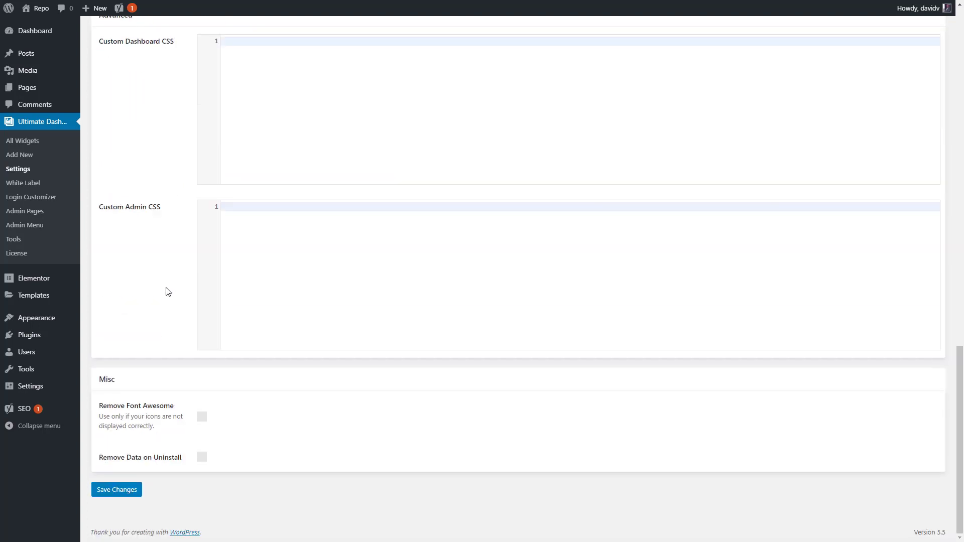
left_click(127, 494)
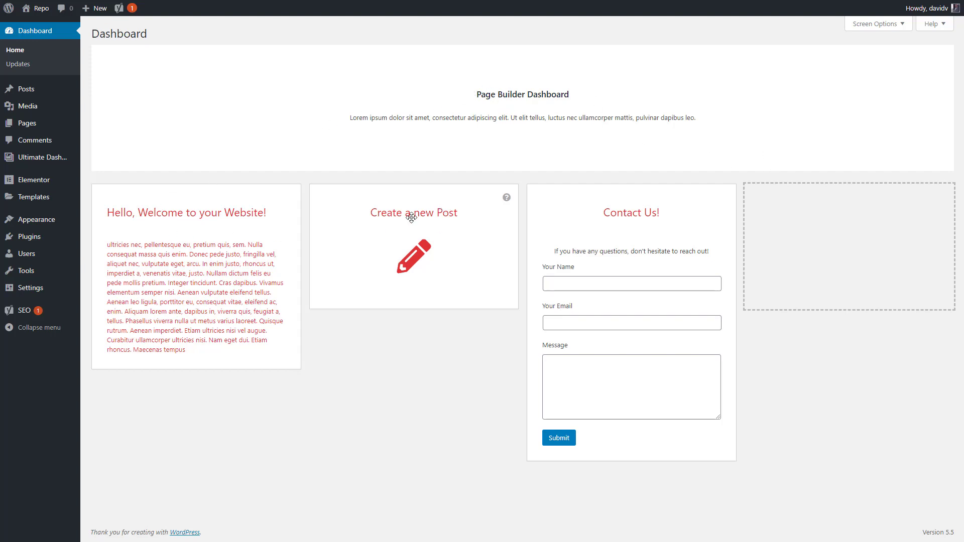
Drag Create a new Post into the first column and Hello, Welcome into the second.
left_click_drag(411, 217, 197, 224)
left_click_drag(193, 360, 418, 234)
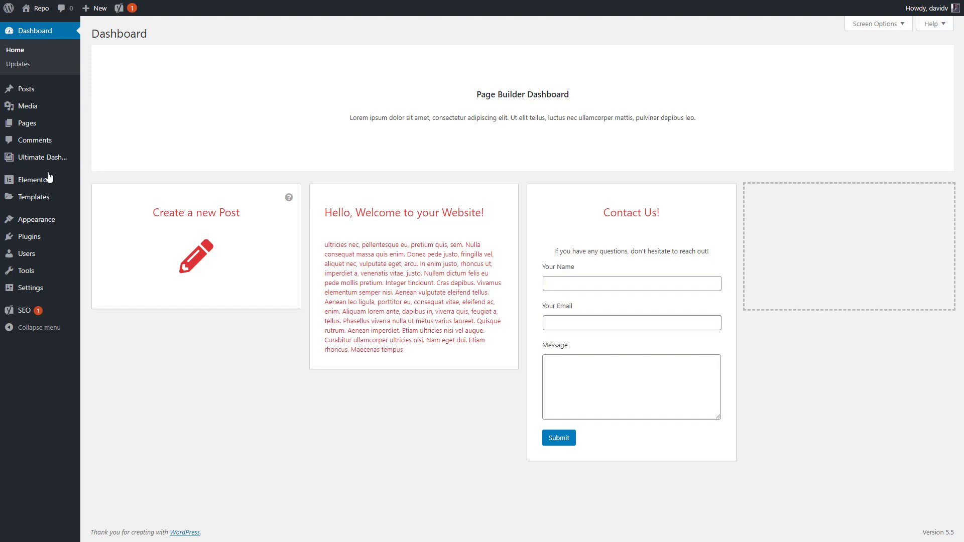
In Ultimate Dashboard Settings, clear the Icon/Text colour and the Headline colour.
mouse_move(60, 157)
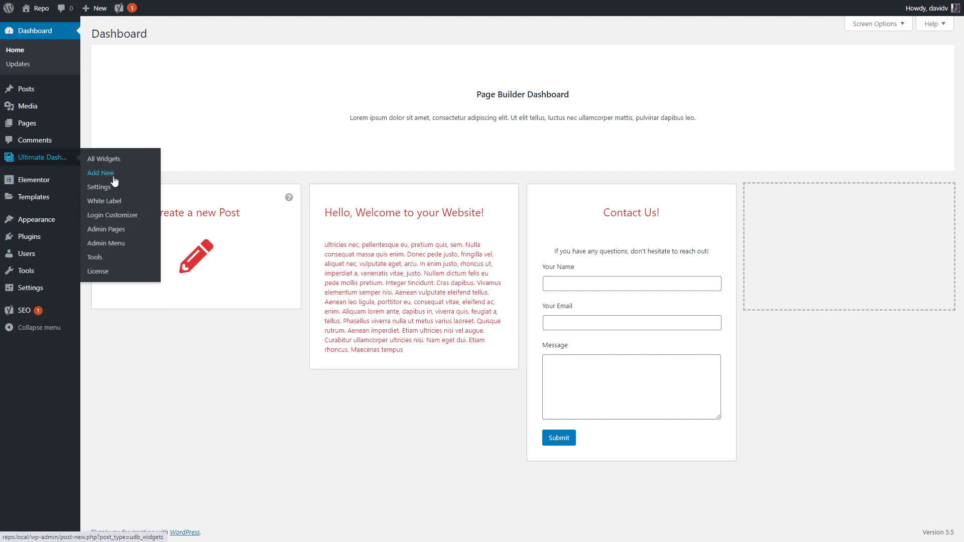
left_click(113, 188)
left_click(235, 331)
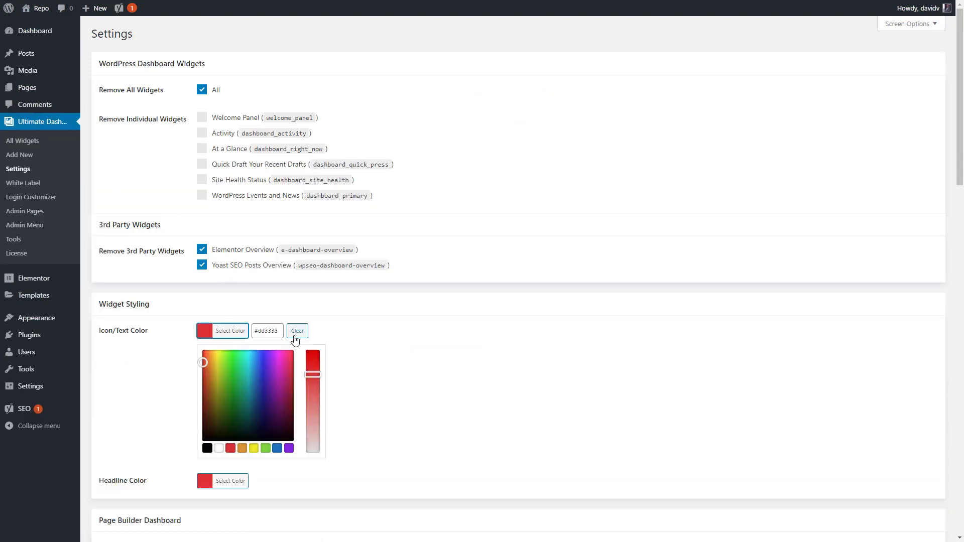
left_click(296, 331)
left_click(230, 364)
left_click(297, 364)
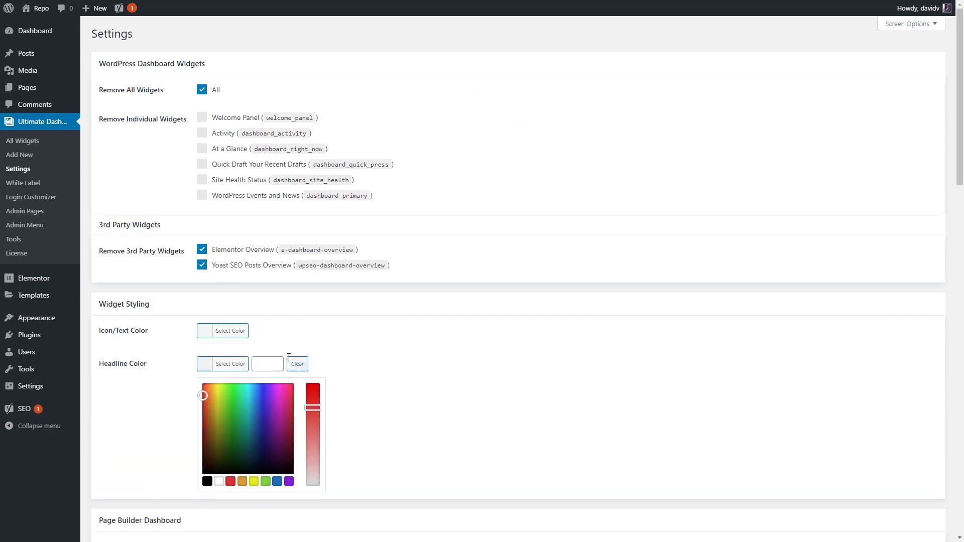
left_click(297, 364)
Tick Remove Help Tab and Remove Screen Options Tab.
scroll(392, 336, "down", 8)
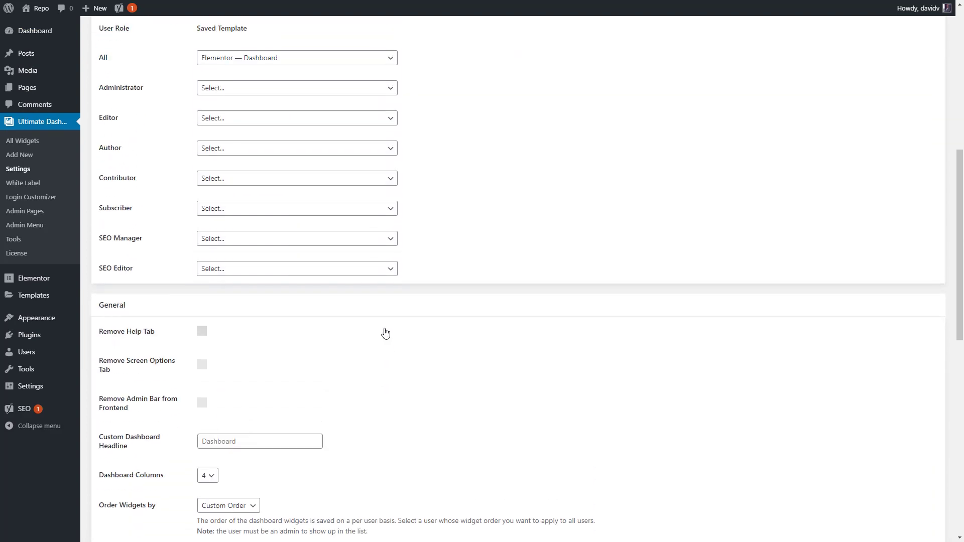
scroll(385, 333, "up", 3)
scroll(291, 306, "down", 6)
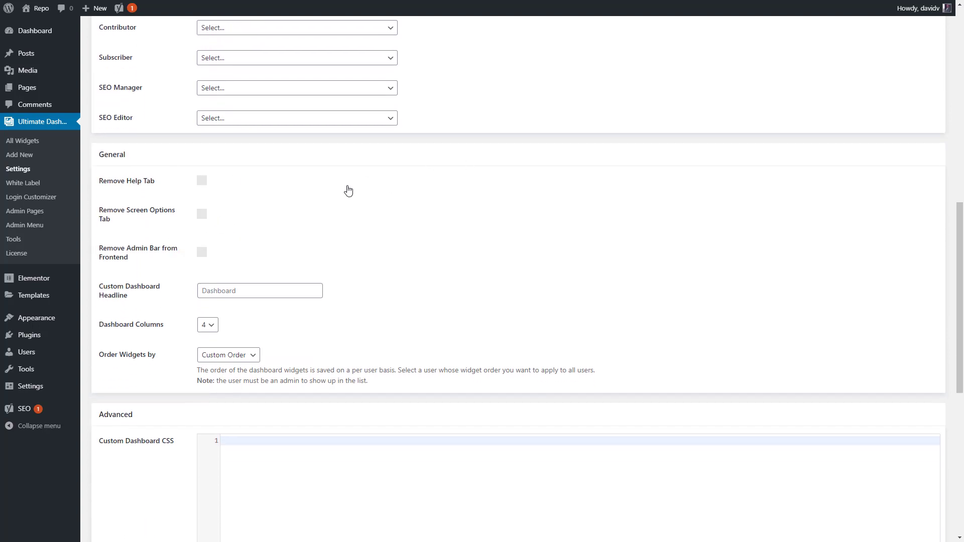
left_click(203, 182)
left_click(202, 215)
scroll(838, 77, "up", 10)
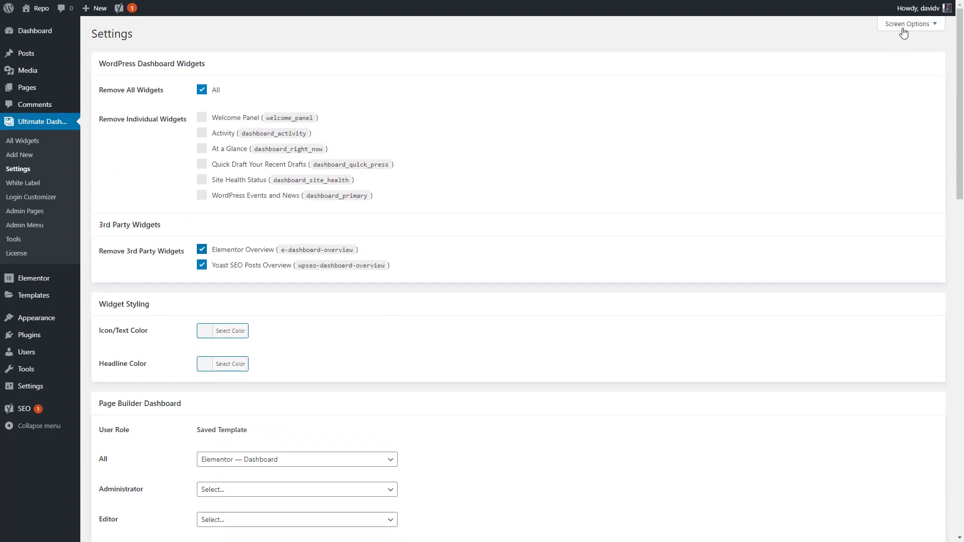
scroll(419, 218, "down", 10)
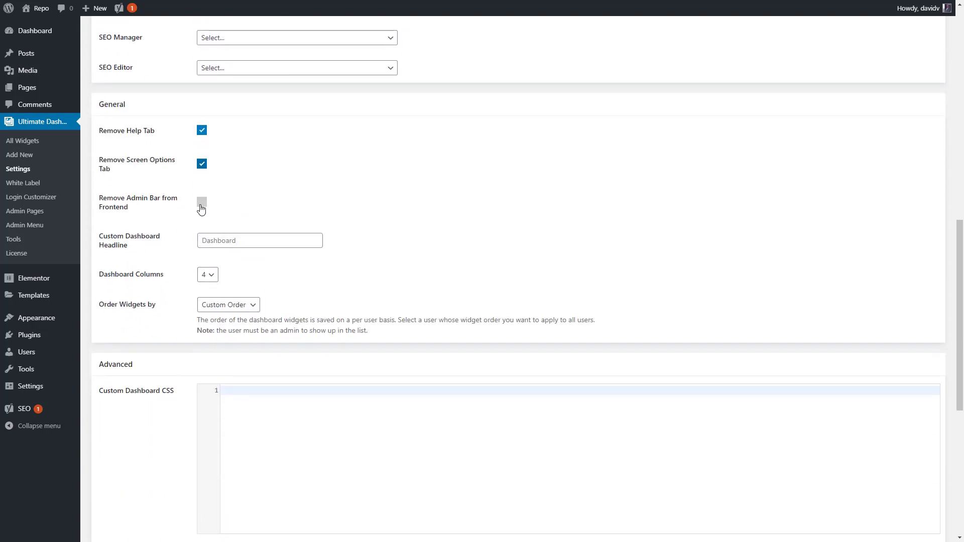
Set the headline to 'Welcome to your Website', 3 dashboard columns, and the admin's widget order.
left_click(235, 240)
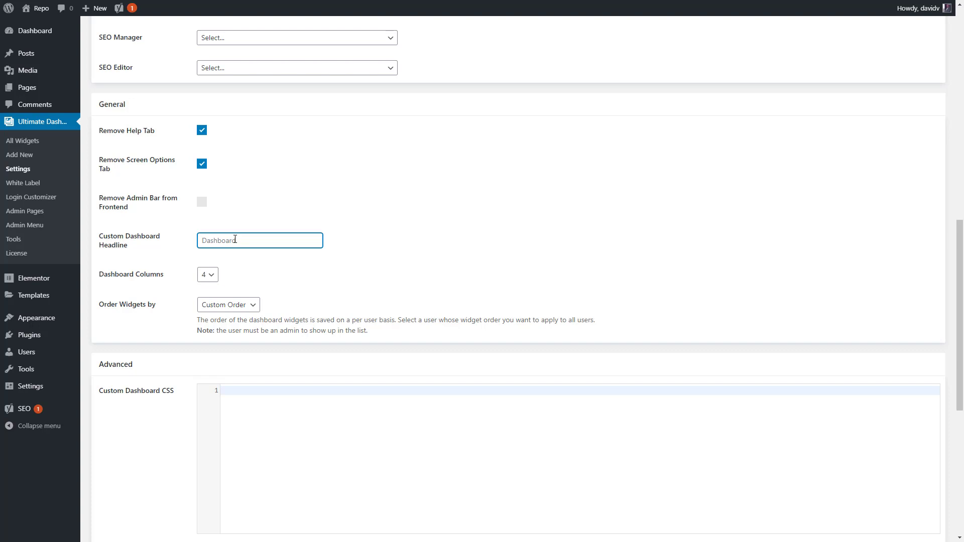
type("Welcome to your Website!")
left_click(207, 274)
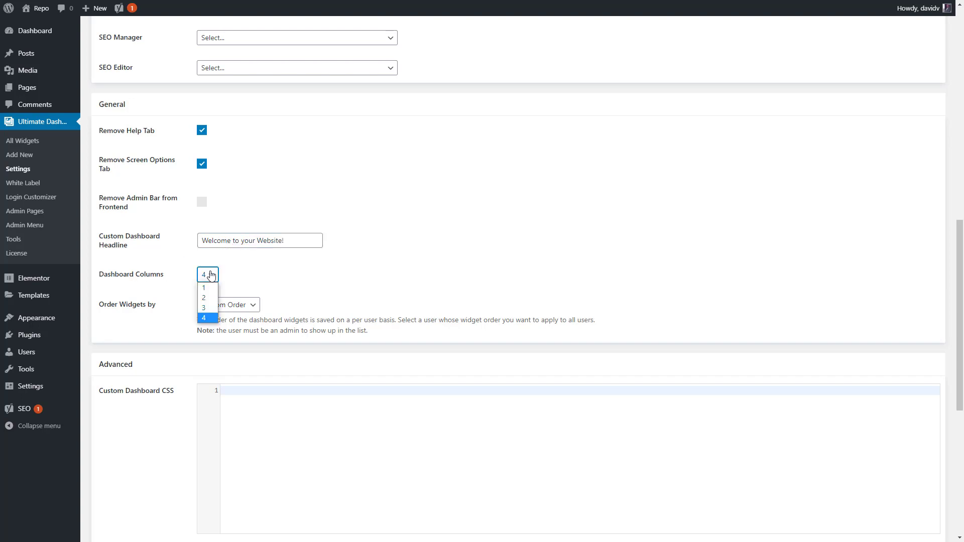
left_click(206, 309)
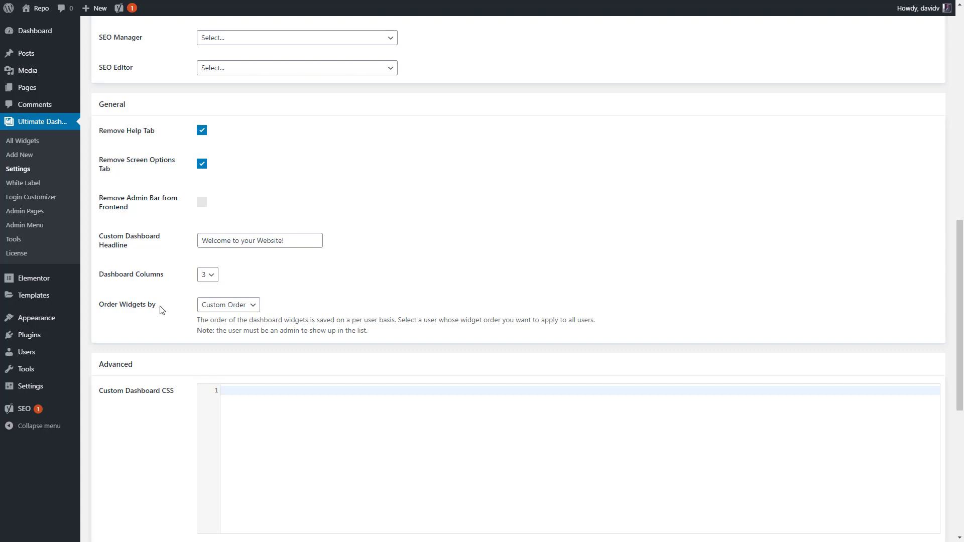
left_click(229, 305)
left_click(226, 326)
Scroll past the custom dashboard and admin CSS editors and save the settings.
scroll(254, 323, "down", 4)
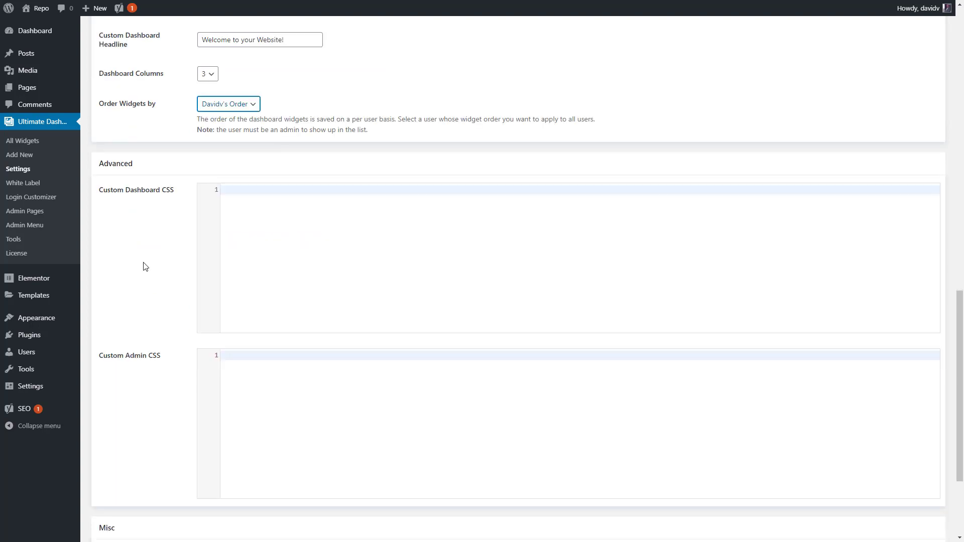
left_click(289, 232)
scroll(168, 365, "down", 2)
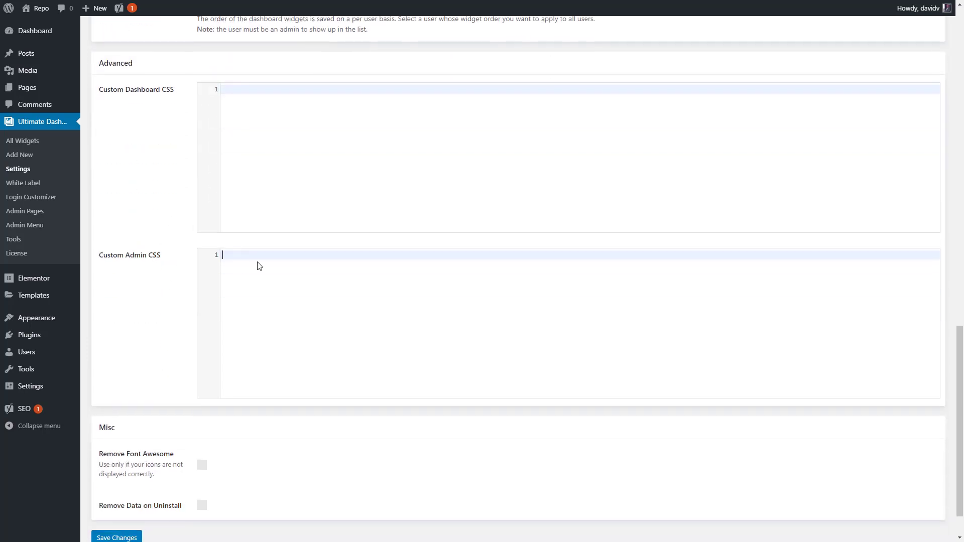
left_click(258, 260)
scroll(279, 281, "down", 1)
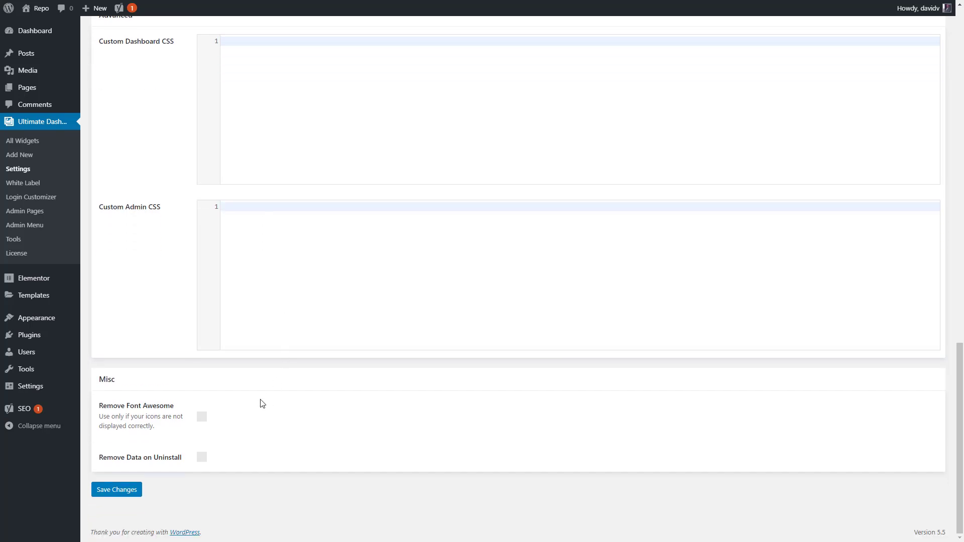
left_click(119, 491)
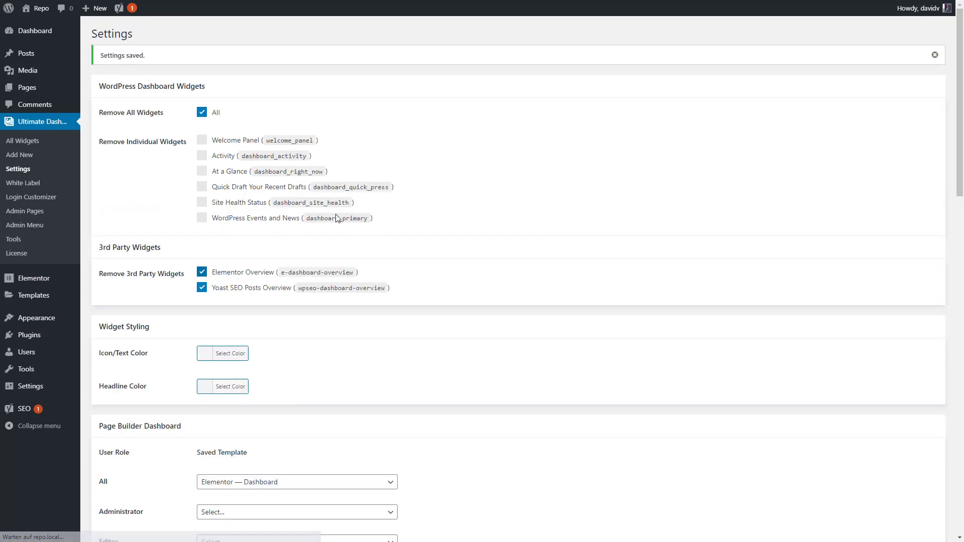
Go to Dashboard Home and check the new 'Welcome to your Website!' headline.
mouse_move(30, 32)
left_click(89, 34)
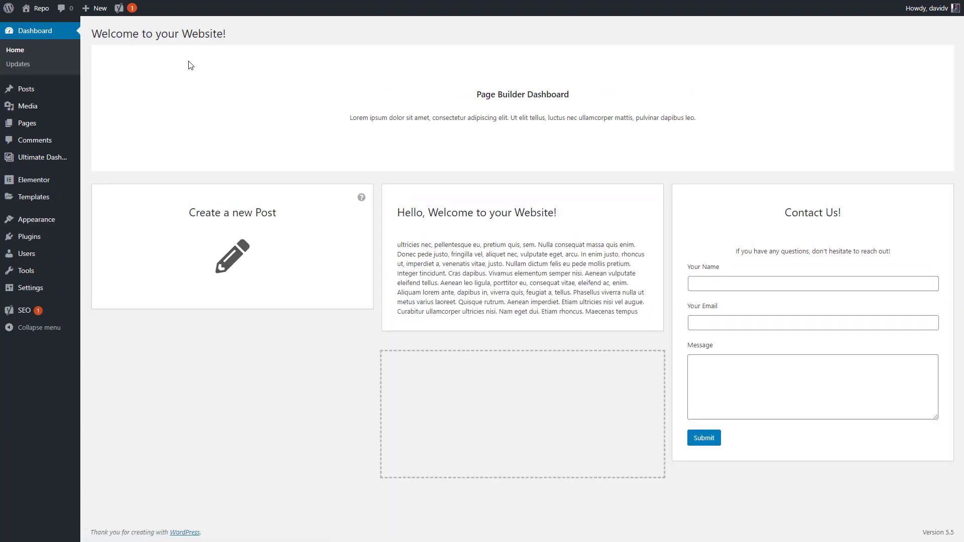
triple_click(123, 32)
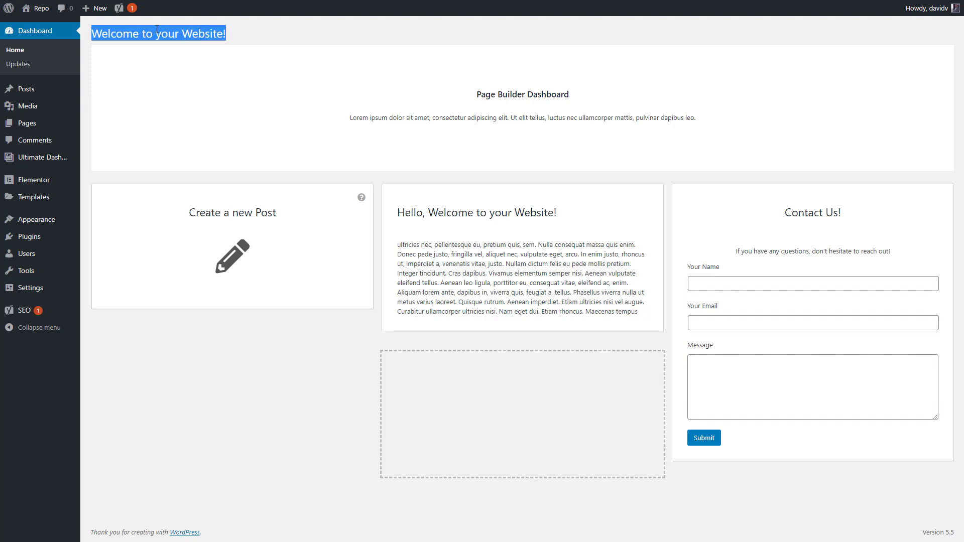
left_click(193, 32)
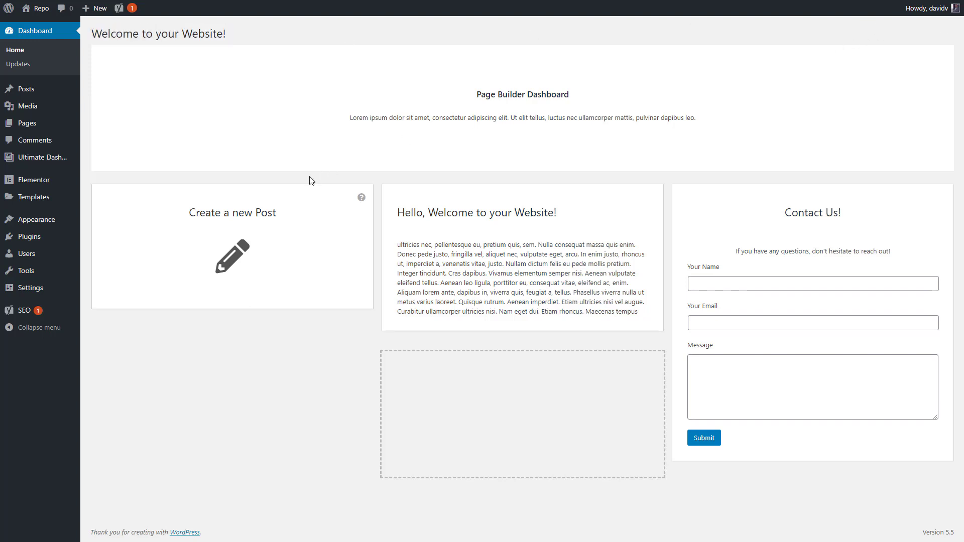
mouse_move(65, 157)
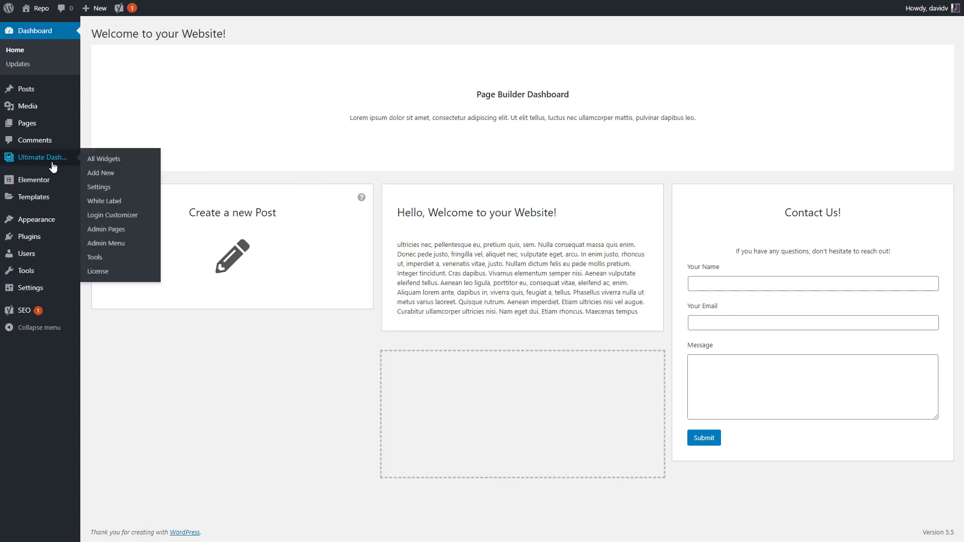
Enable White Label with a magenta (#e000be) accent colour and save.
left_click(123, 205)
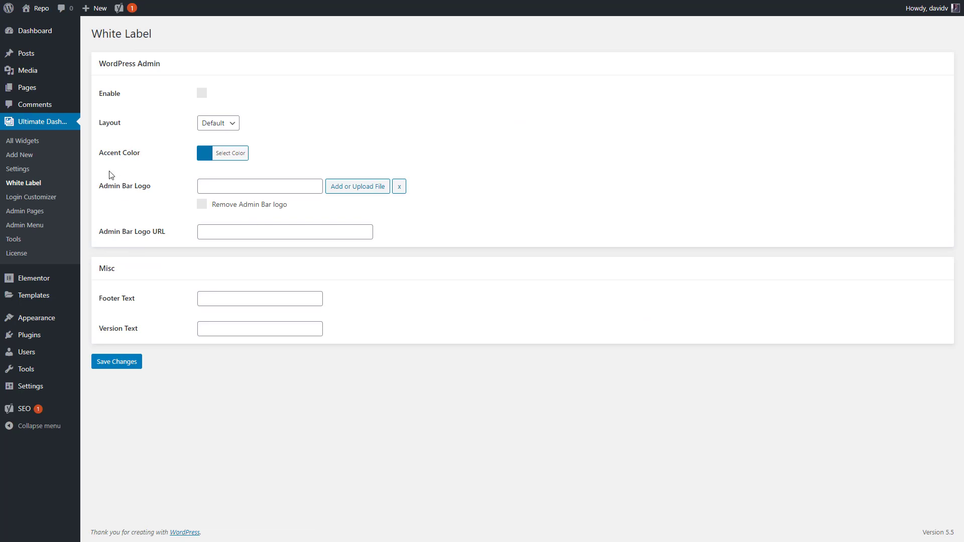
left_click(202, 94)
left_click(221, 154)
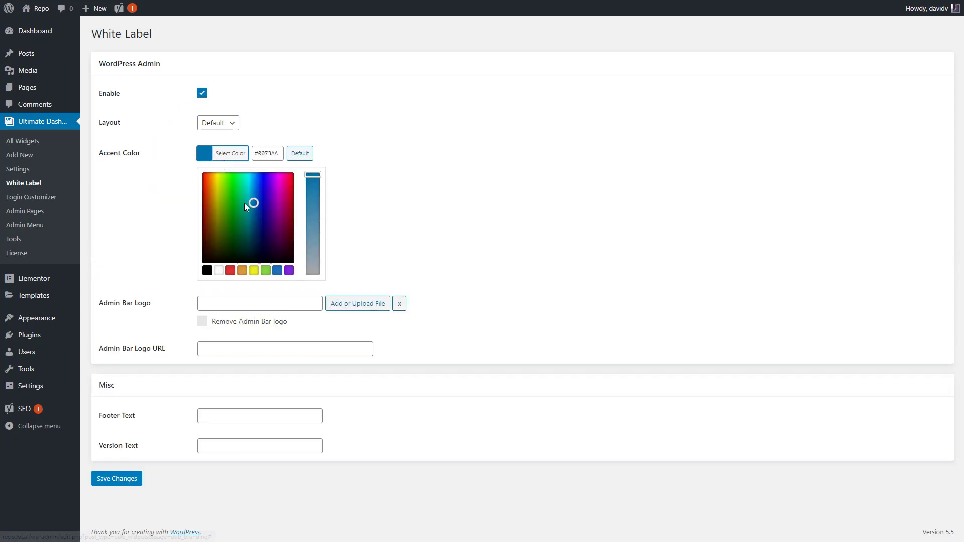
left_click(280, 183)
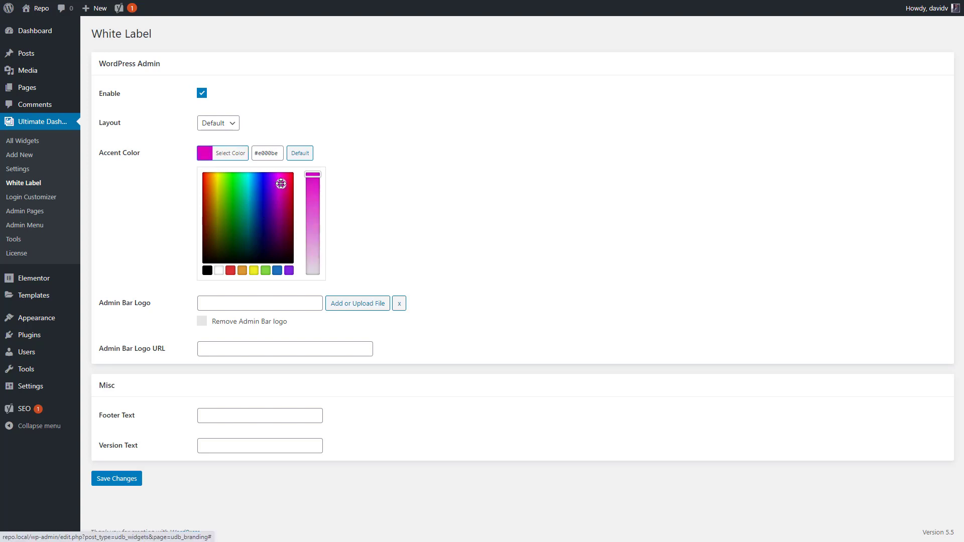
left_click(222, 157)
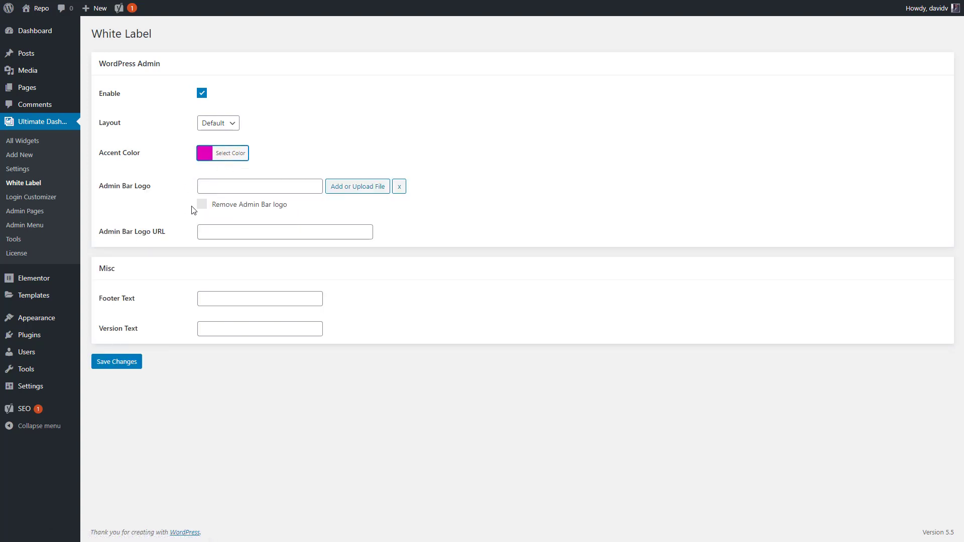
left_click(126, 362)
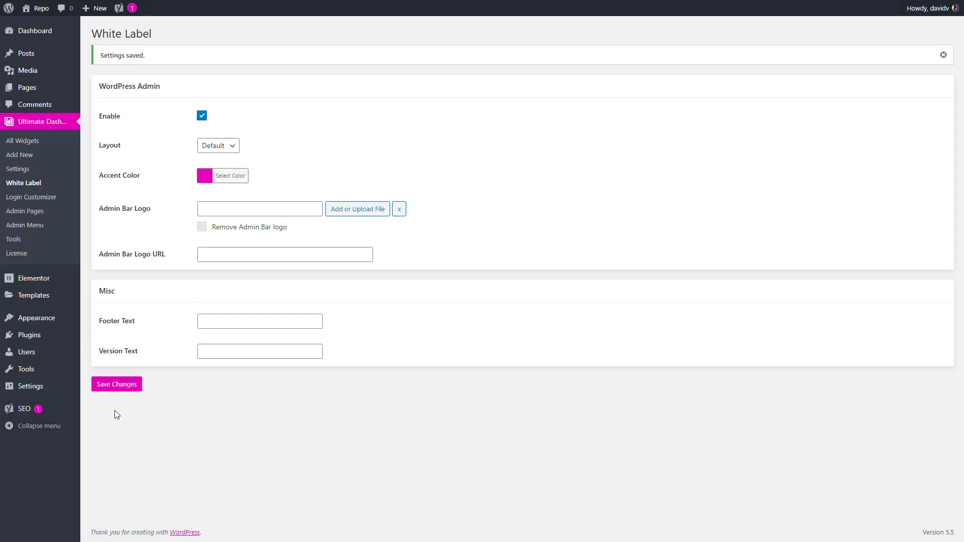
mouse_move(50, 54)
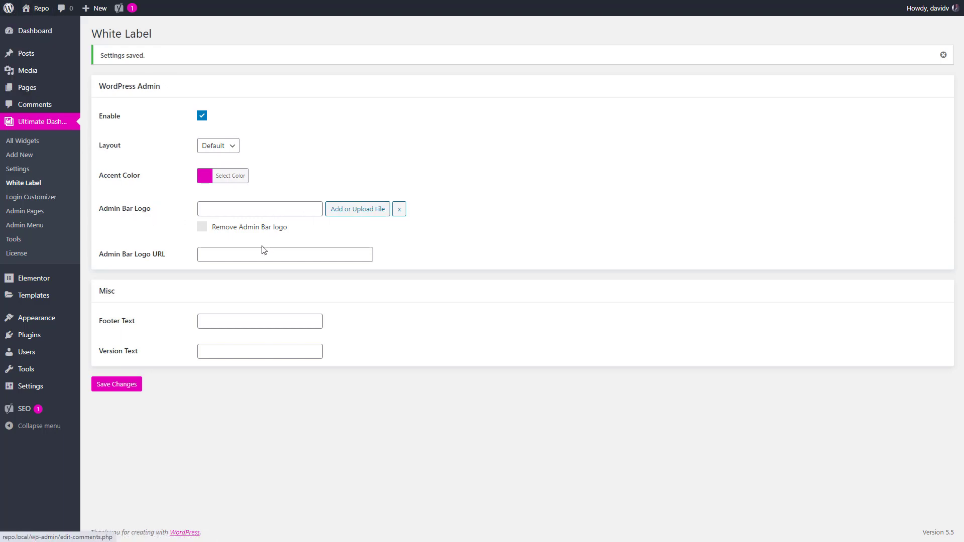
Remove the admin bar logo and enter 'Footer Text' as the admin footer text.
left_click(255, 228)
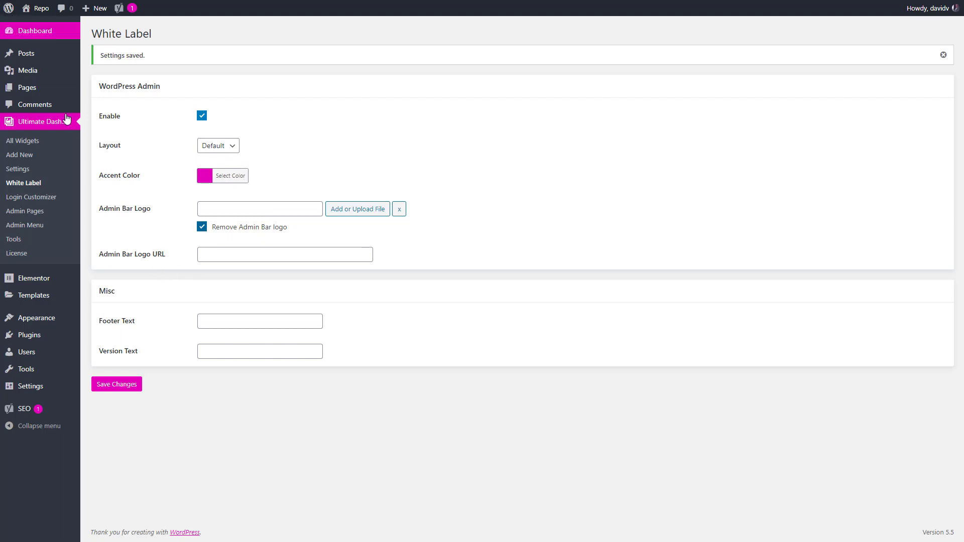
left_click(236, 255)
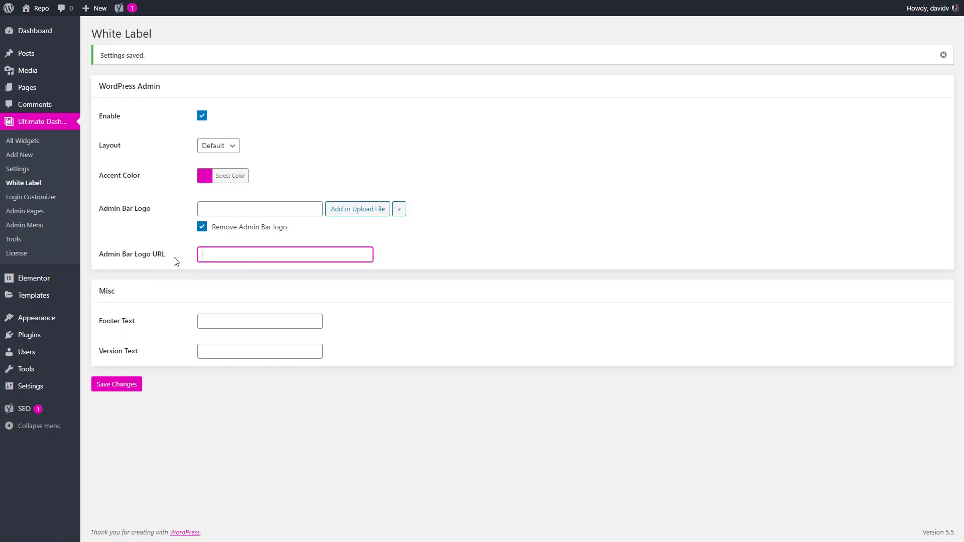
left_click_drag(121, 532, 179, 531)
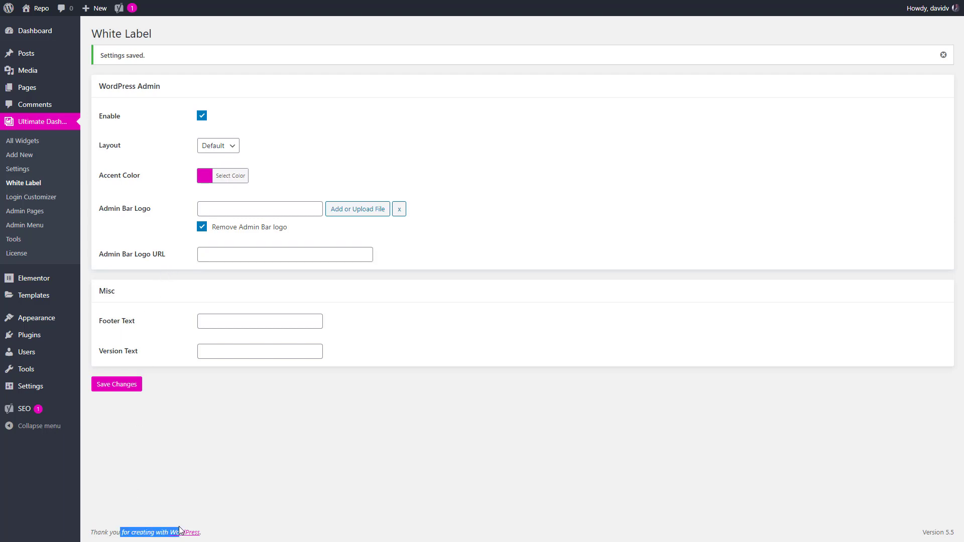
triple_click(935, 531)
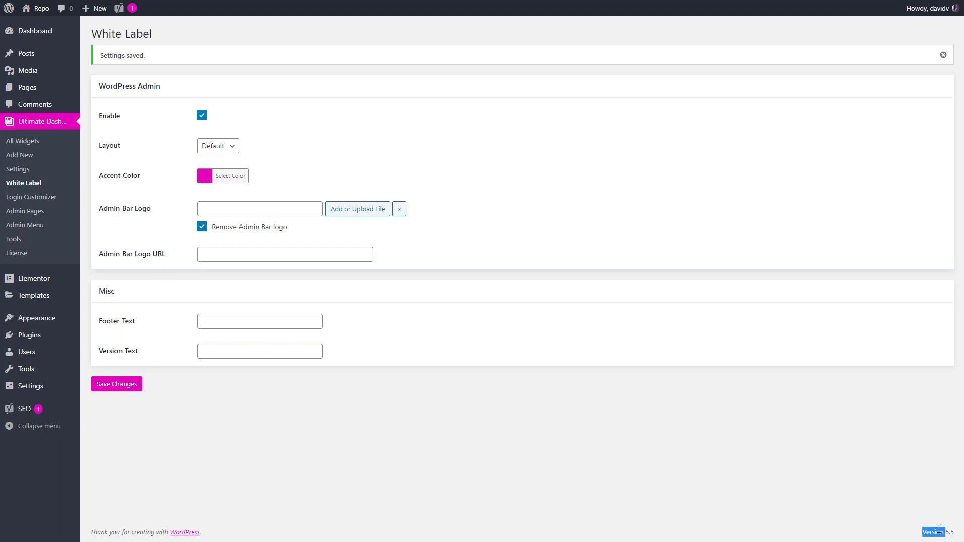
left_click(278, 325)
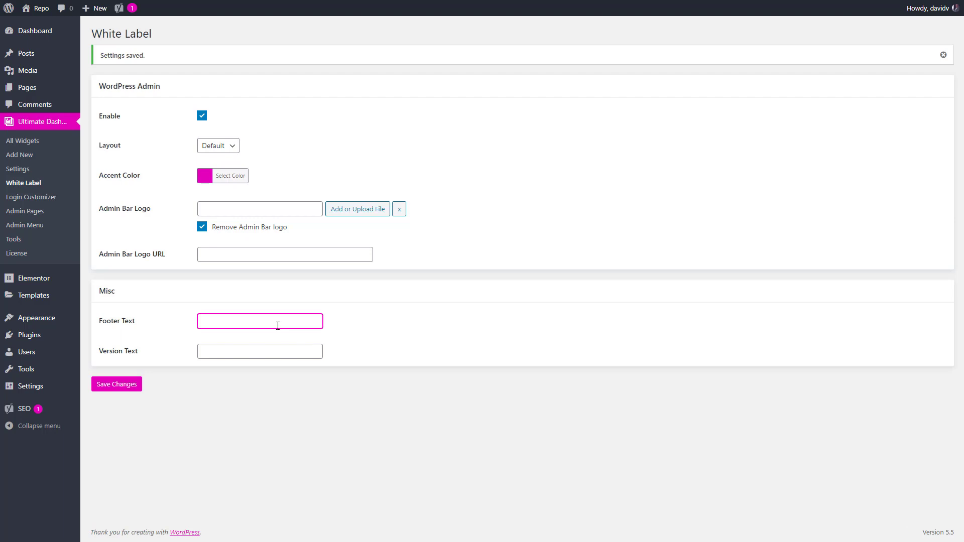
type("Footer Text")
key("Tab")
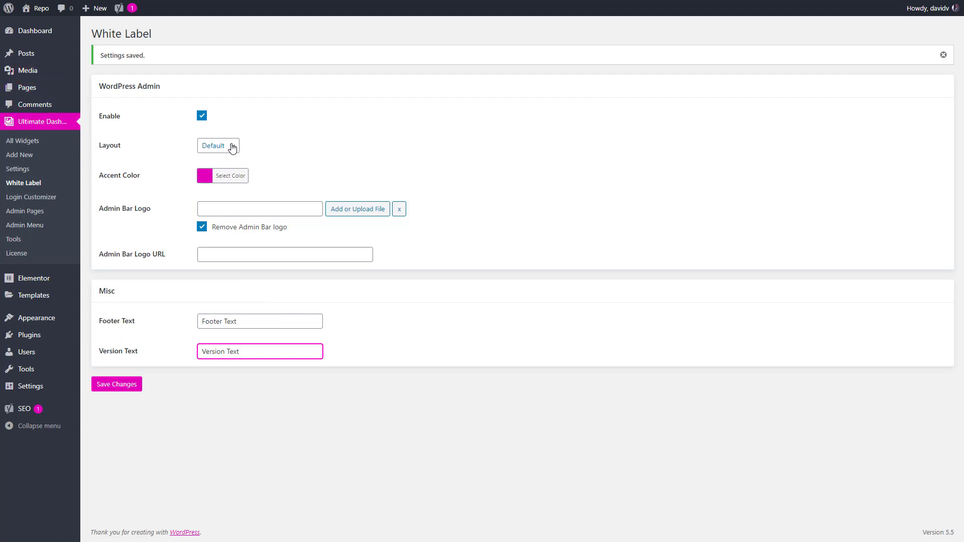
Switch the White Label layout to Modern and save.
left_click(232, 147)
left_click(226, 166)
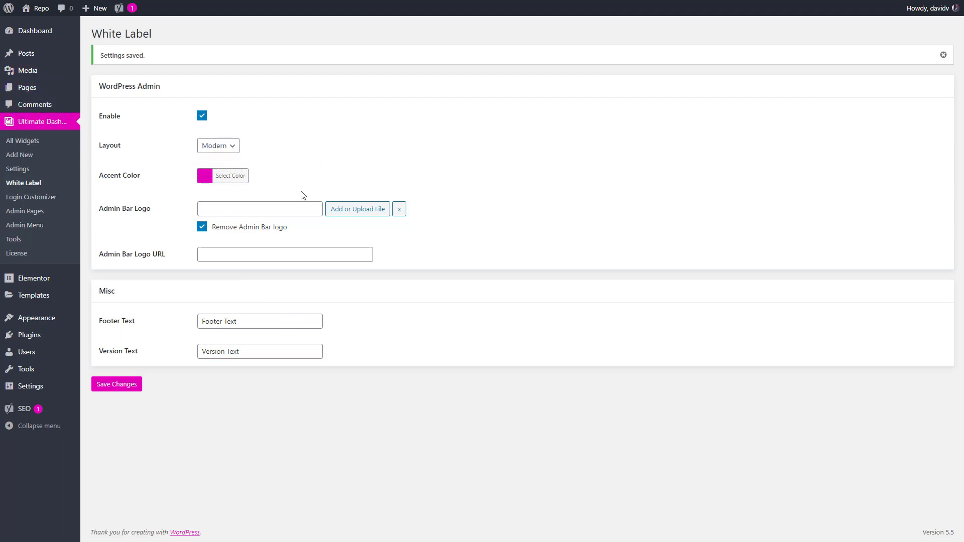
left_click(118, 385)
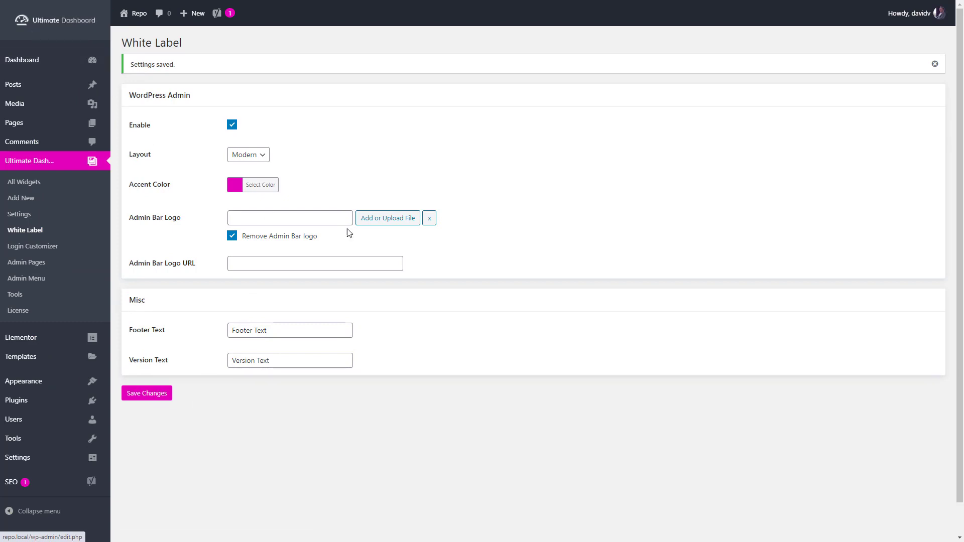
Upload the MAPSTEPS logo image as the admin logo and save.
left_click(389, 221)
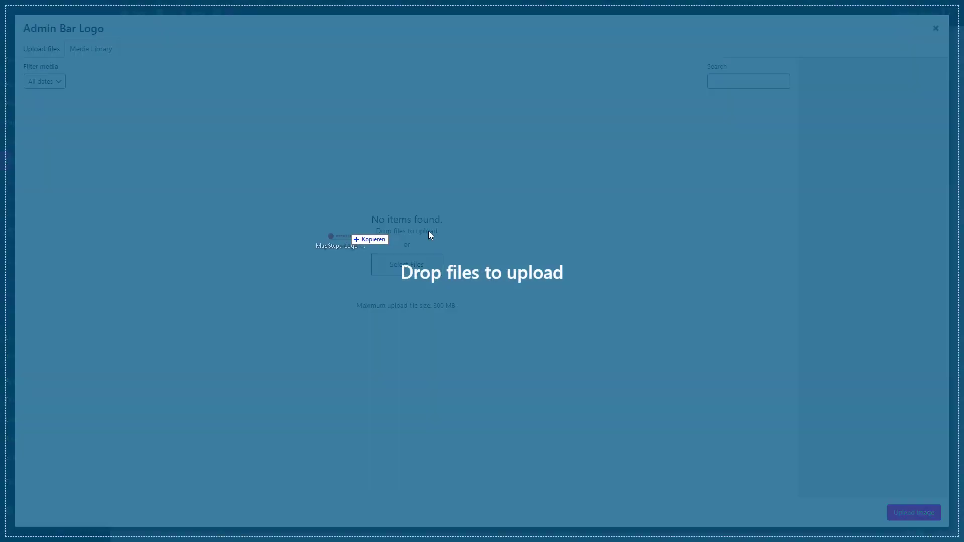
left_click_drag(429, 231, 429, 231)
left_click(913, 512)
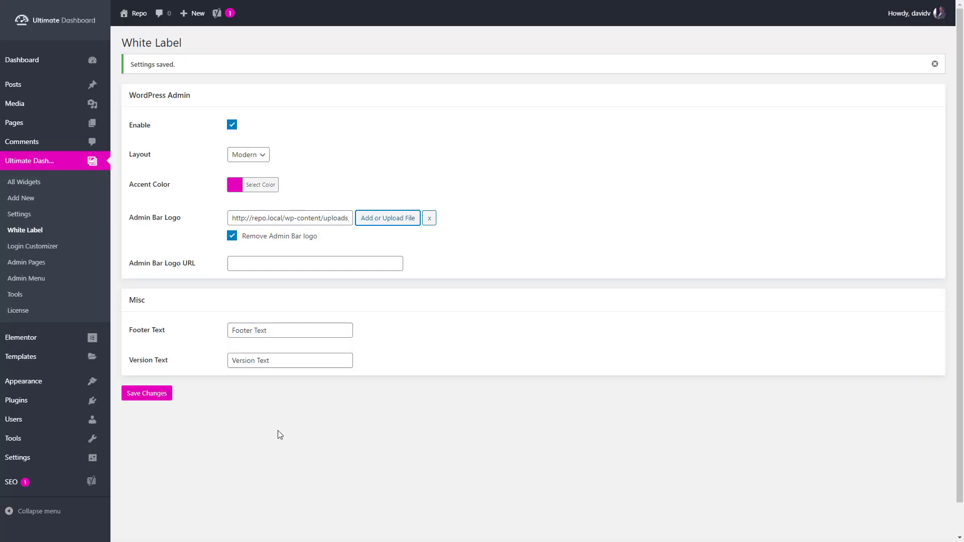
left_click(139, 397)
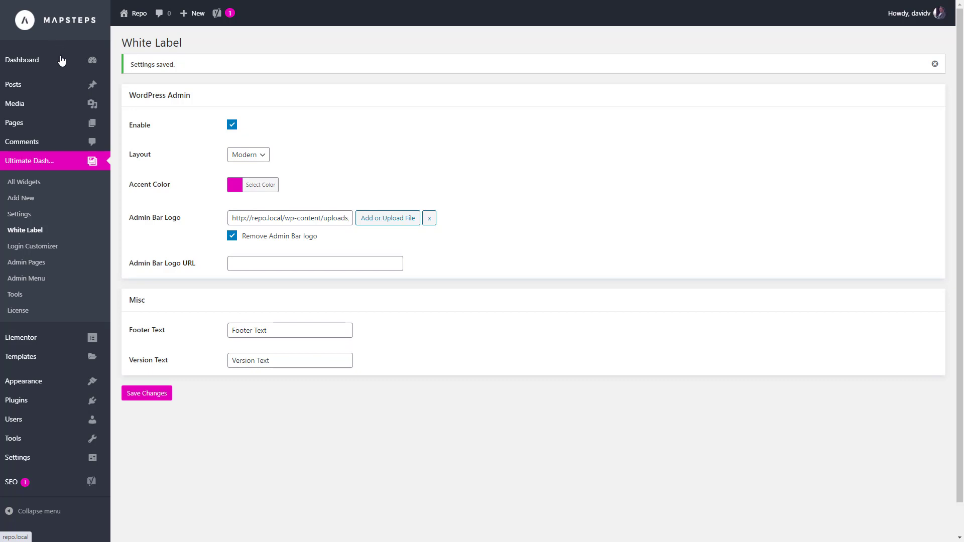
mouse_move(77, 124)
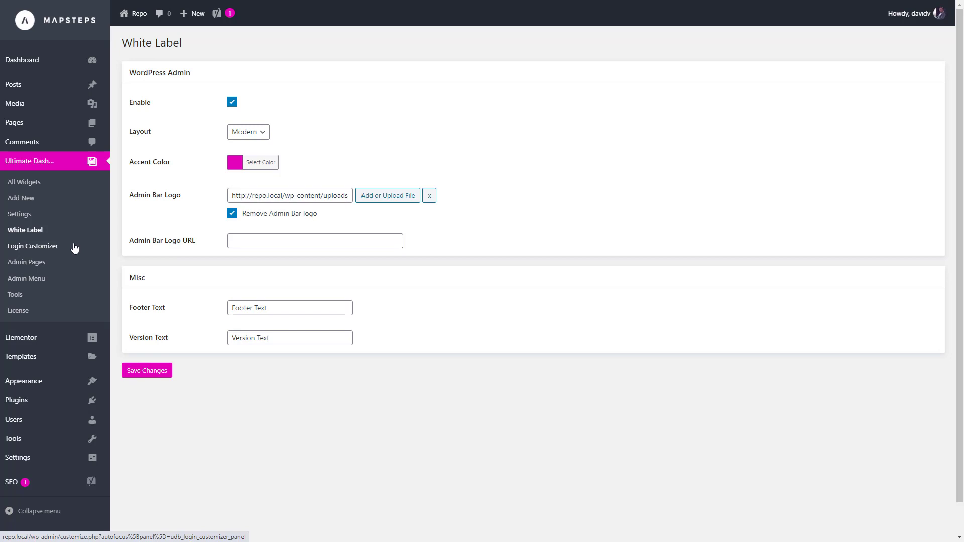
Open the Ultimate Dashboard Login Customizer.
left_click(48, 251)
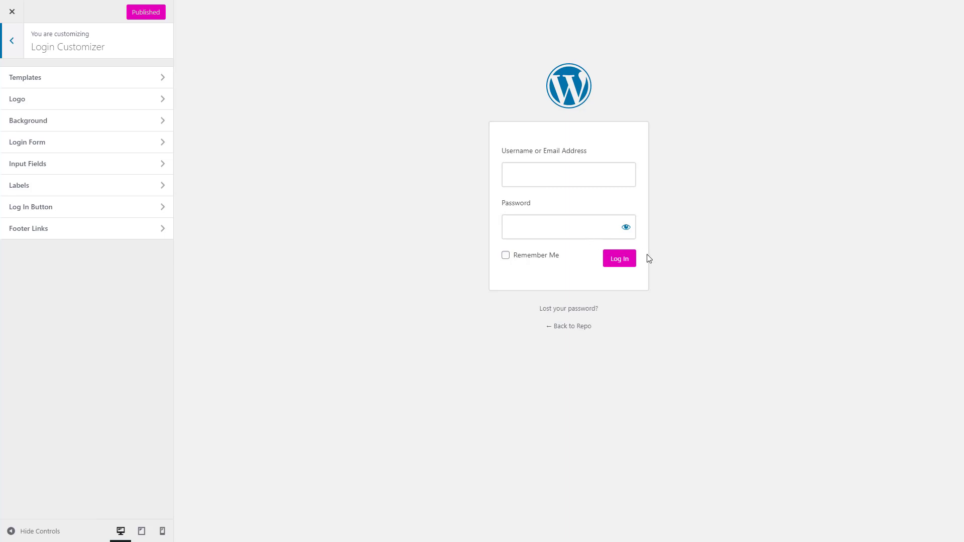
Click into the preview's password and username fields, then dismiss the autofill suggestions.
left_click(596, 228)
left_click(540, 173)
left_click(352, 156)
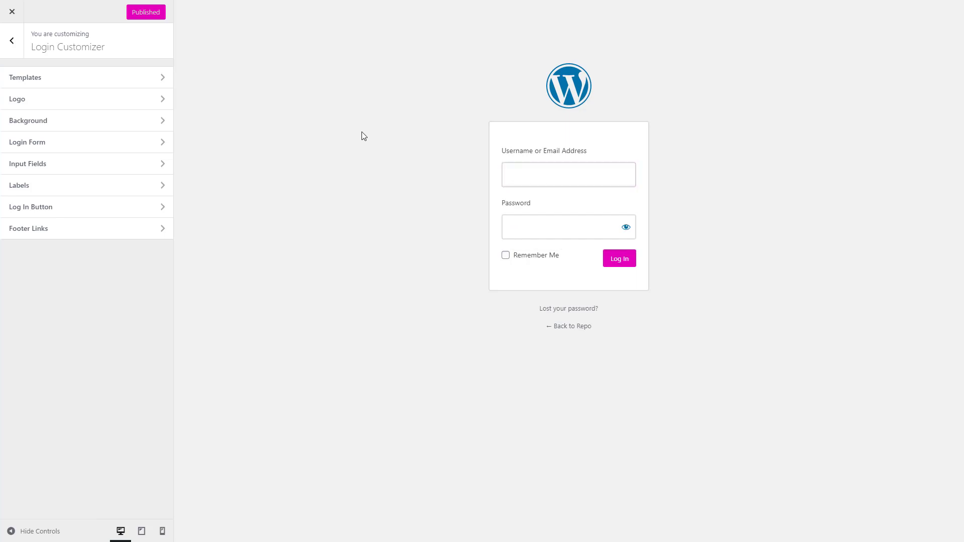
Try the login templates and settle on the left-aligned one.
left_click(128, 83)
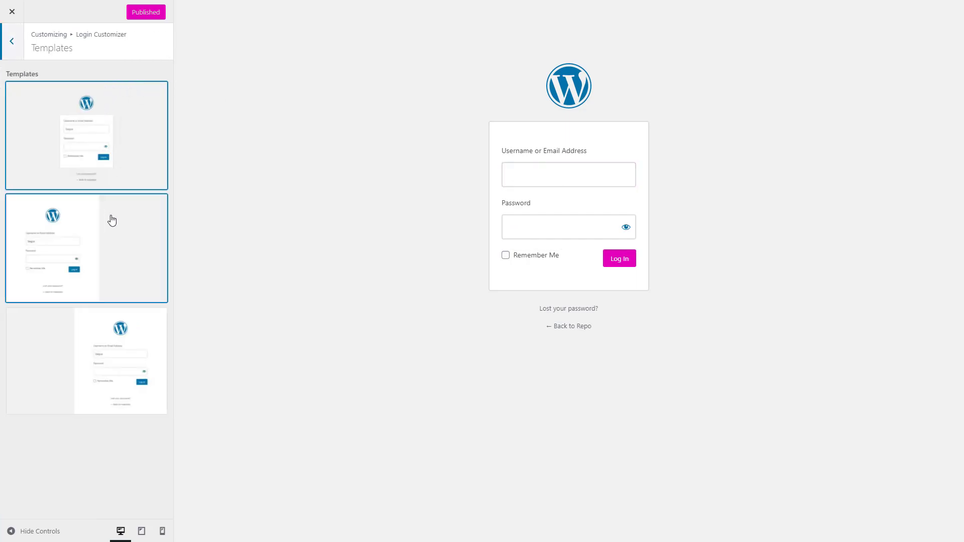
left_click(111, 137)
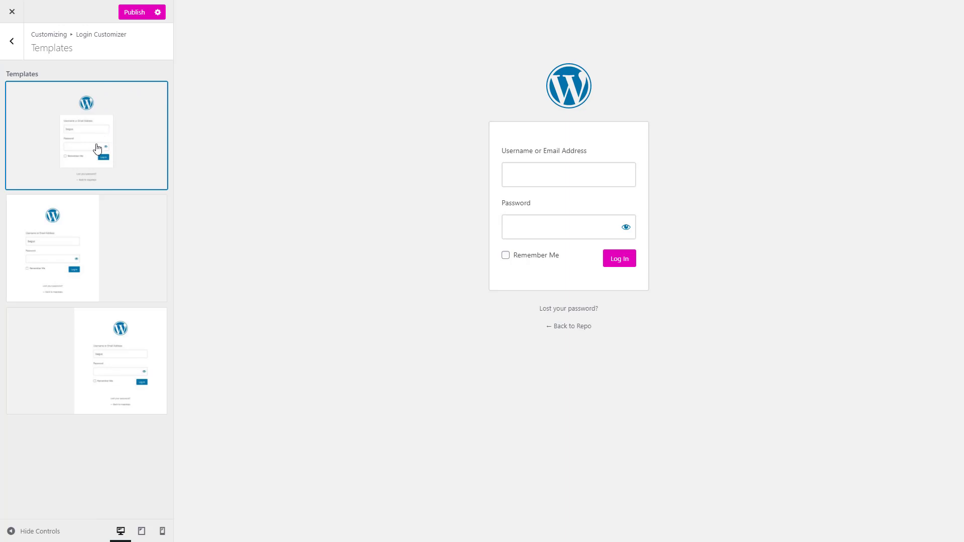
left_click(116, 236)
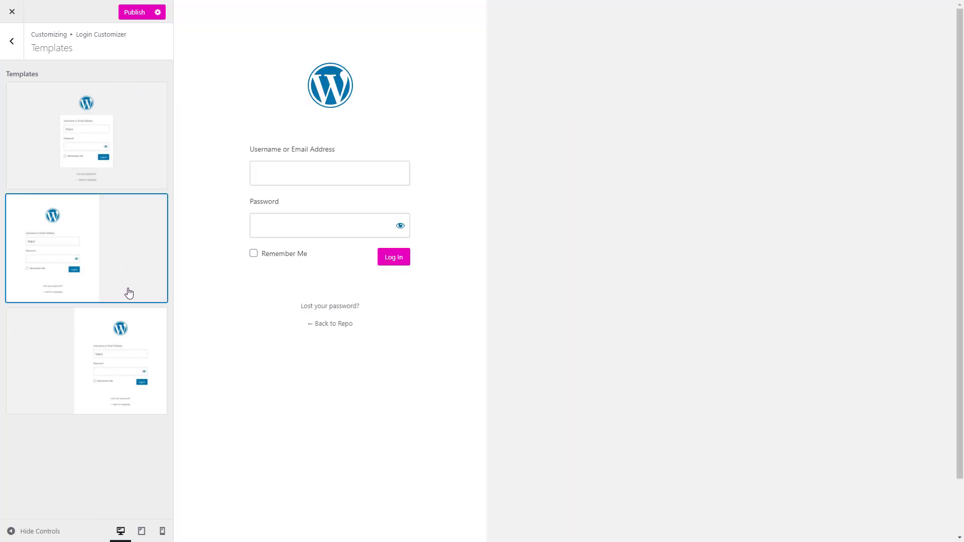
left_click(110, 357)
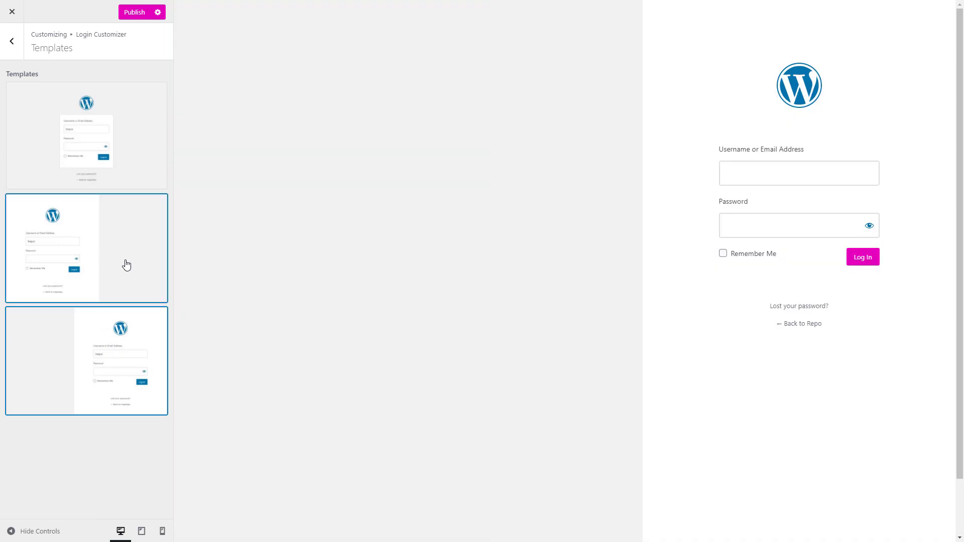
left_click(111, 250)
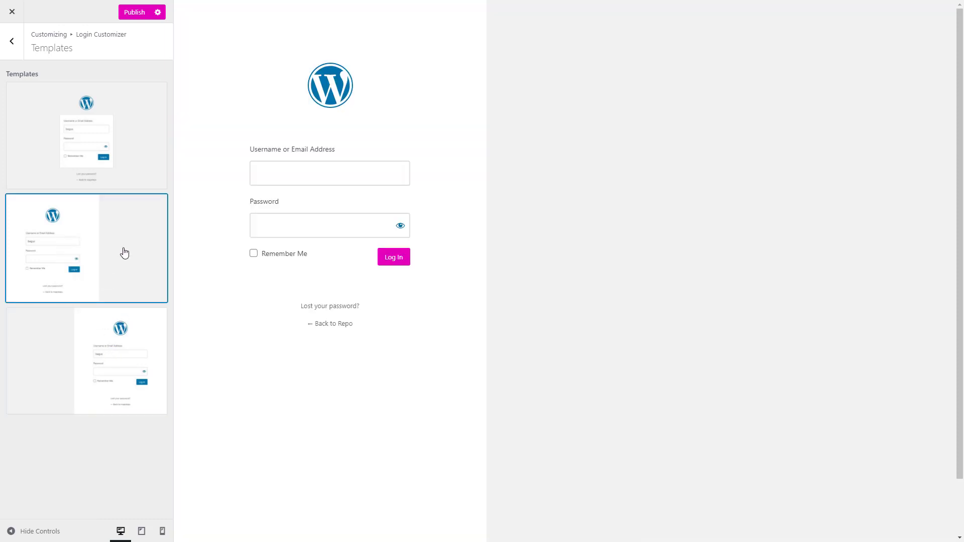
left_click(13, 42)
Set the MAPSTEPS image as the login logo, shrink it to 71% height, and edit its title text.
left_click(61, 99)
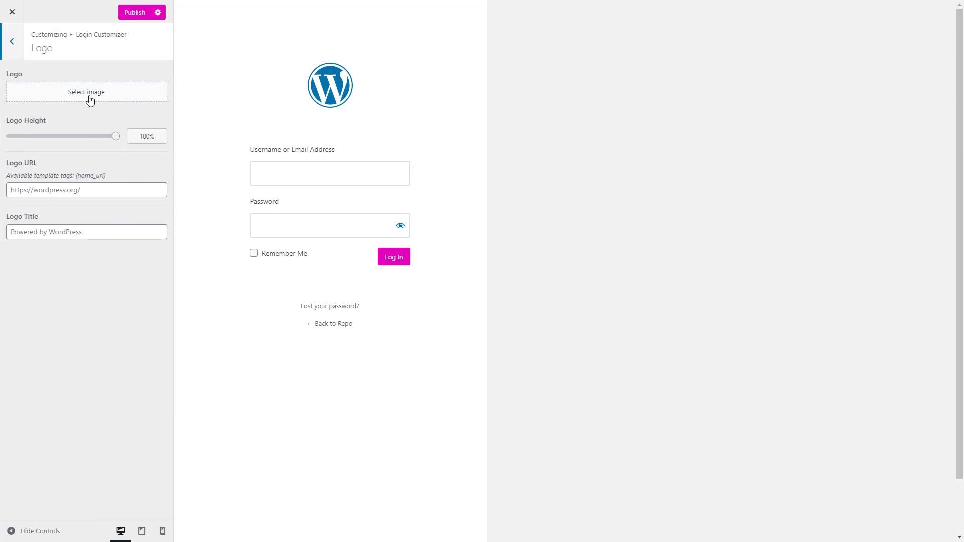
left_click(88, 98)
left_click(129, 136)
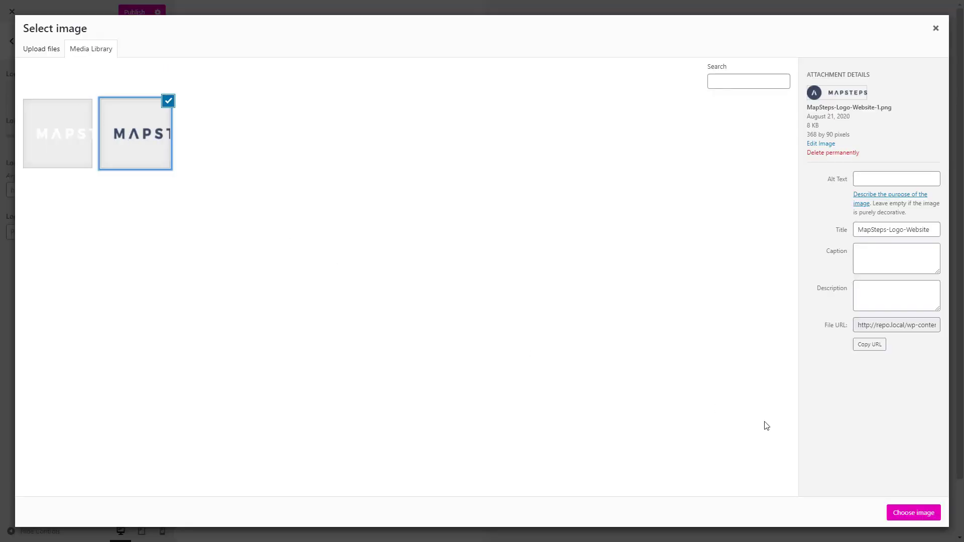
left_click(913, 513)
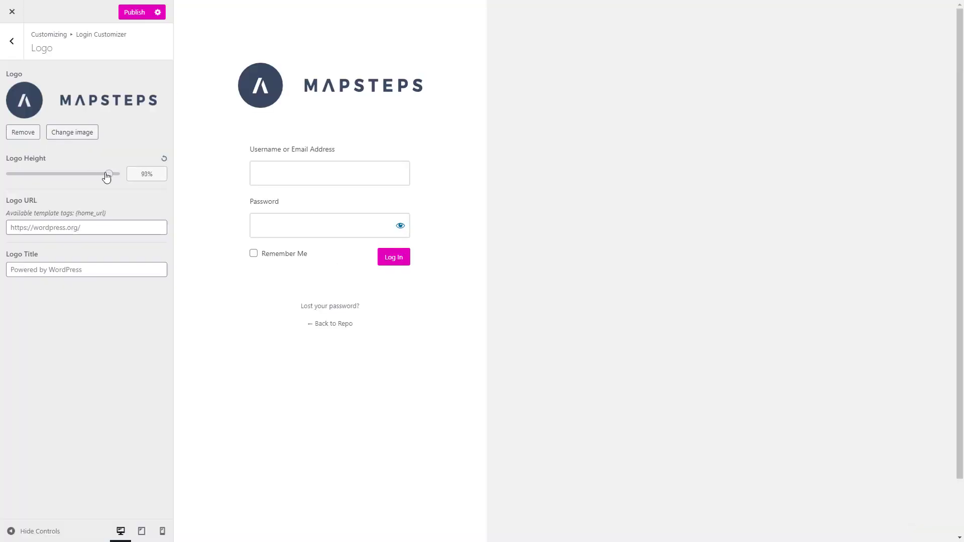
left_click_drag(106, 175, 88, 178)
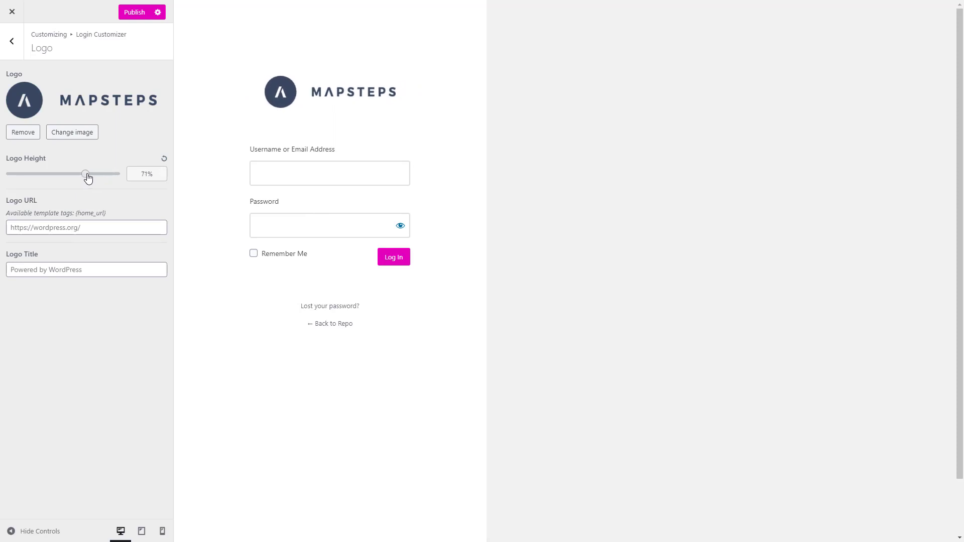
left_click(79, 227)
left_click(88, 272)
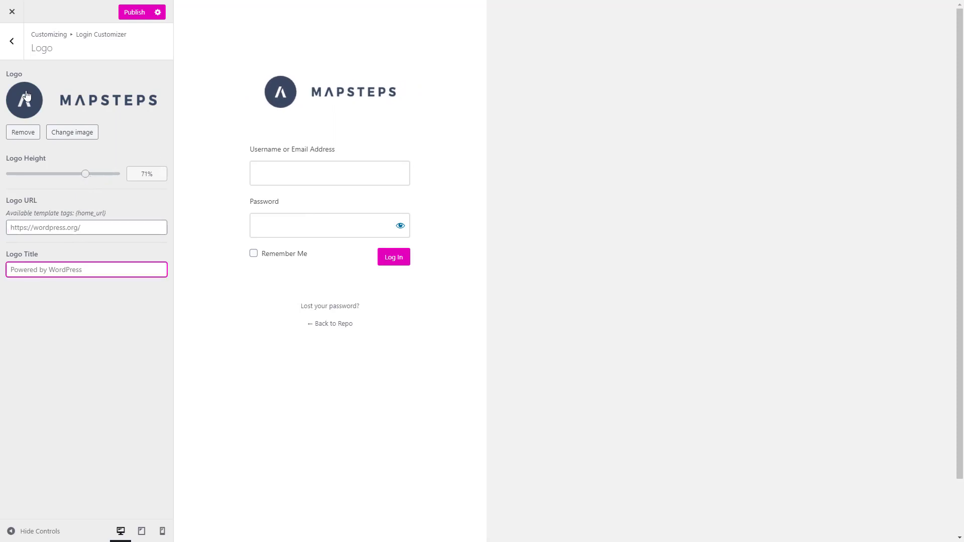
Give the login page background the grey colour #919191.
left_click(15, 59)
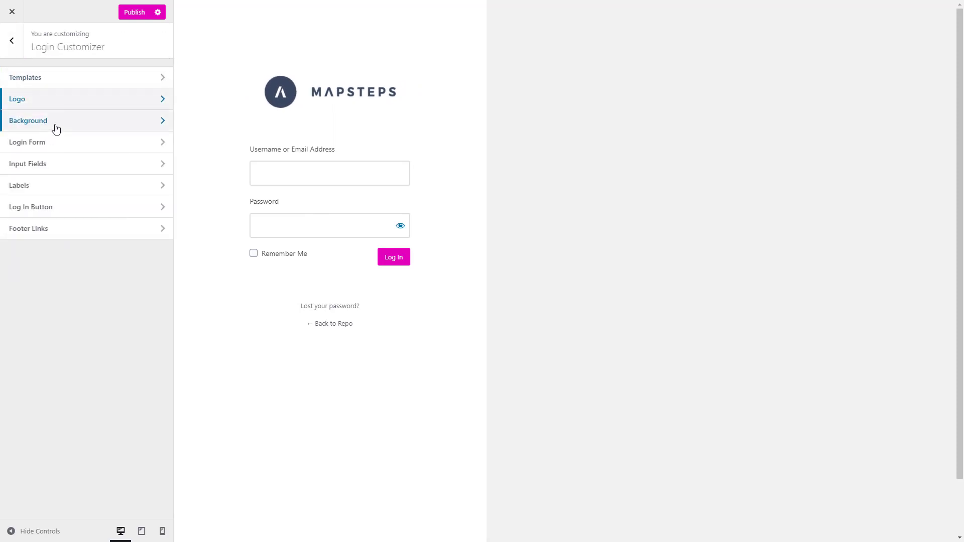
left_click(56, 126)
left_click(40, 90)
left_click_drag(30, 138, 12, 149)
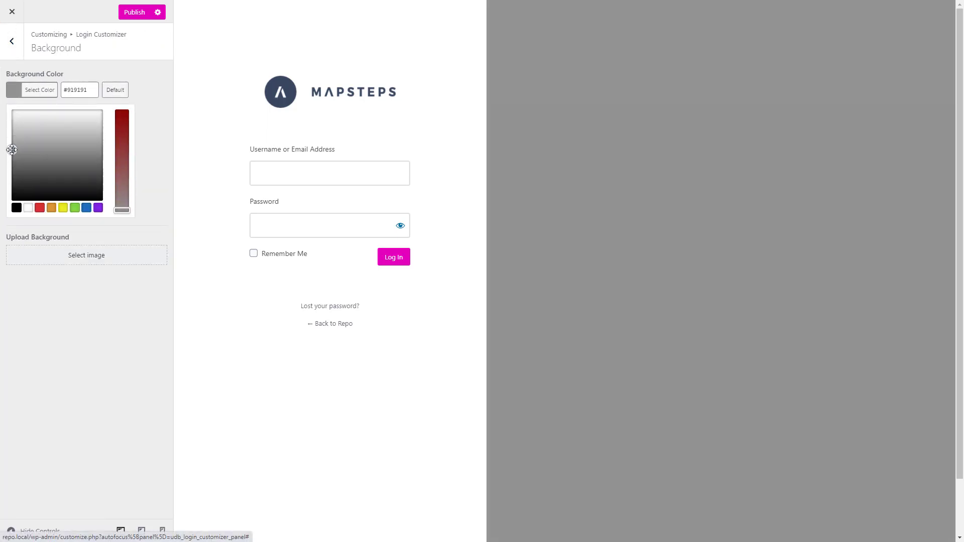
left_click(39, 95)
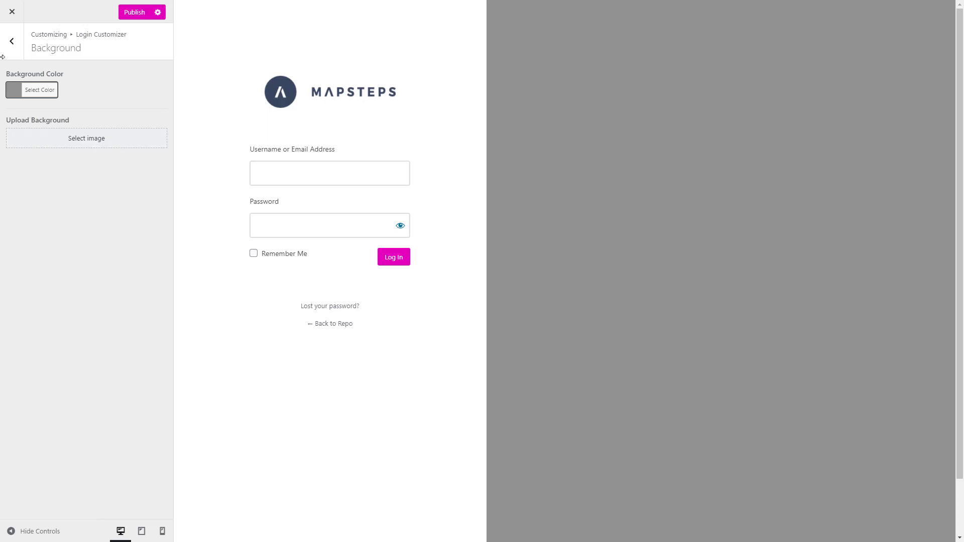
left_click(11, 41)
Try the Default login form layout, then return it to the Left layout.
left_click(61, 146)
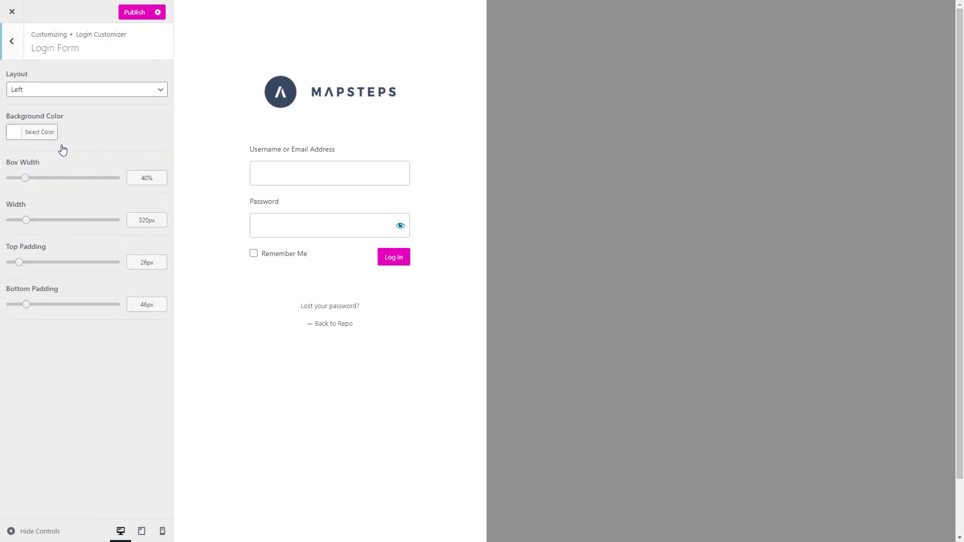
left_click(66, 90)
left_click(67, 113)
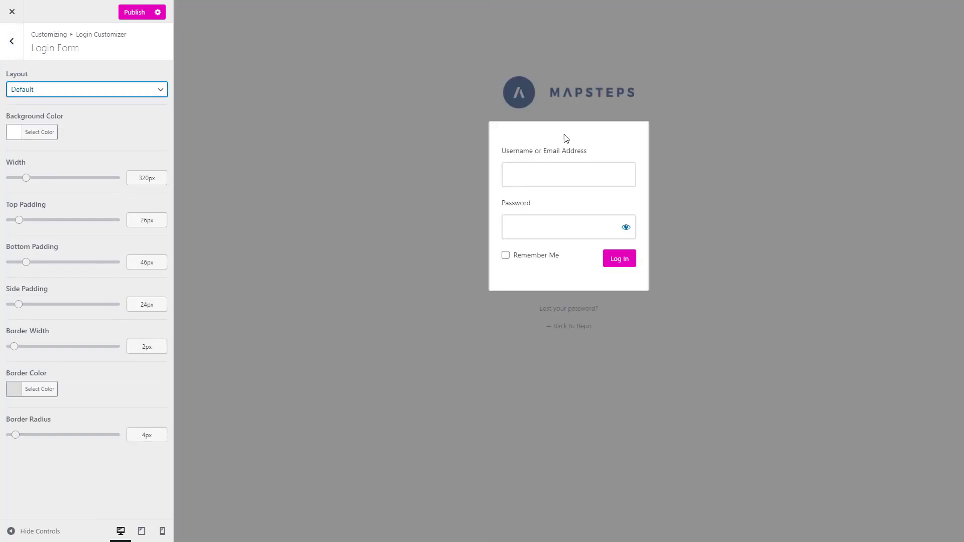
left_click(92, 87)
left_click(54, 102)
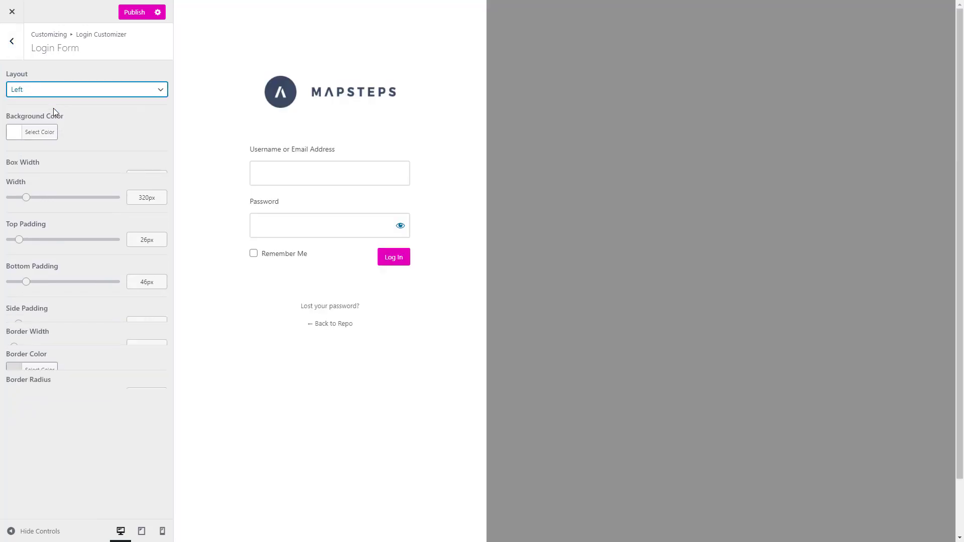
left_click(42, 137)
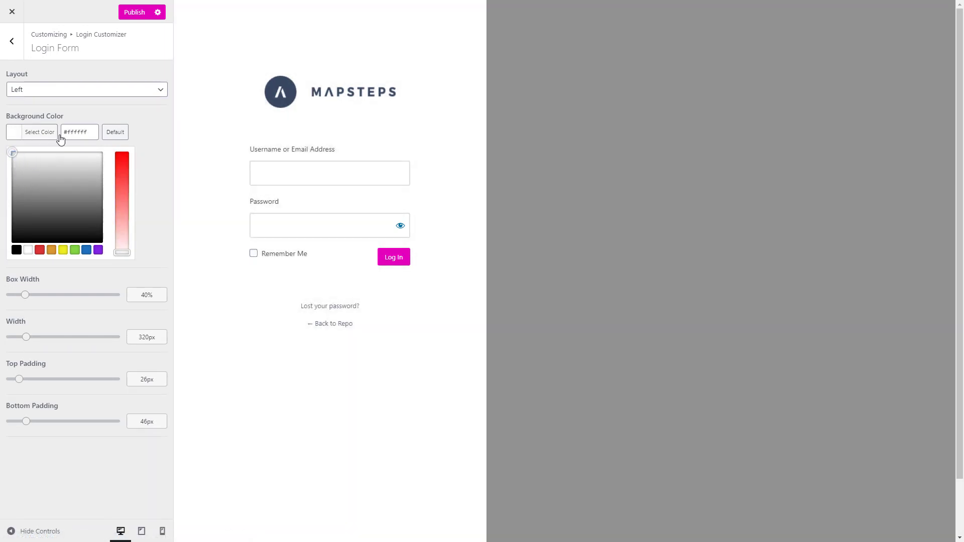
left_click(30, 135)
Widen the login form to about 370px with 50px top and 61px bottom padding.
mouse_move(25, 177)
left_mouse_down()
mouse_move(35, 178)
mouse_move(25, 178)
left_mouse_up()
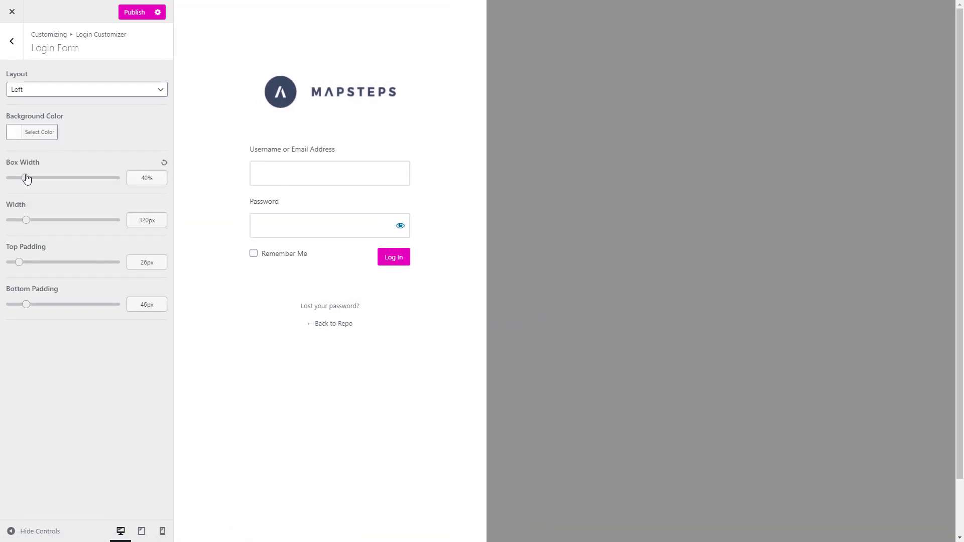
left_click_drag(24, 219, 34, 222)
left_click_drag(19, 262, 27, 262)
left_click_drag(27, 308, 31, 306)
left_click(15, 48)
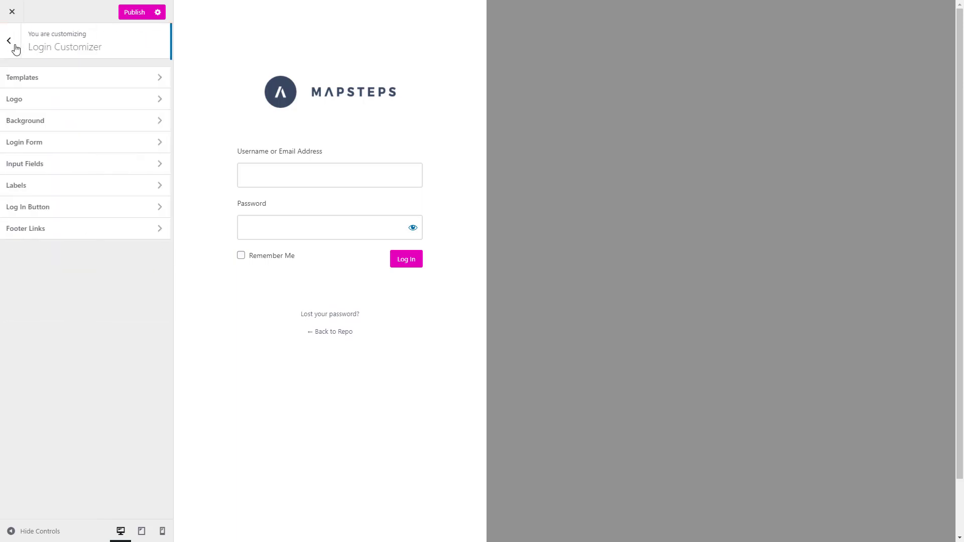
Make the input fields 56px tall with 35px side padding, 4px borders and 0px radius.
left_click(64, 170)
mouse_move(64, 93)
left_mouse_down()
mouse_move(41, 103)
mouse_move(74, 108)
left_mouse_up()
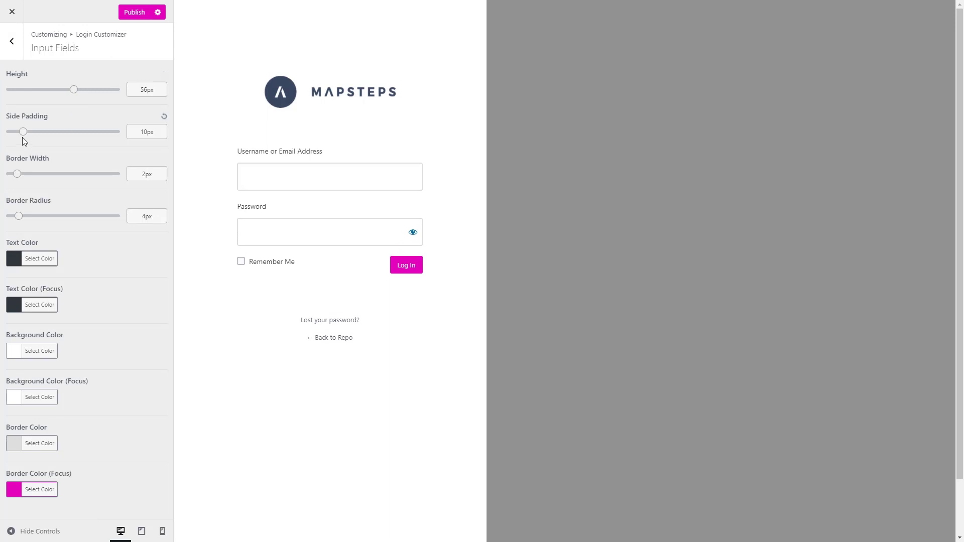
left_click_drag(23, 135, 57, 133)
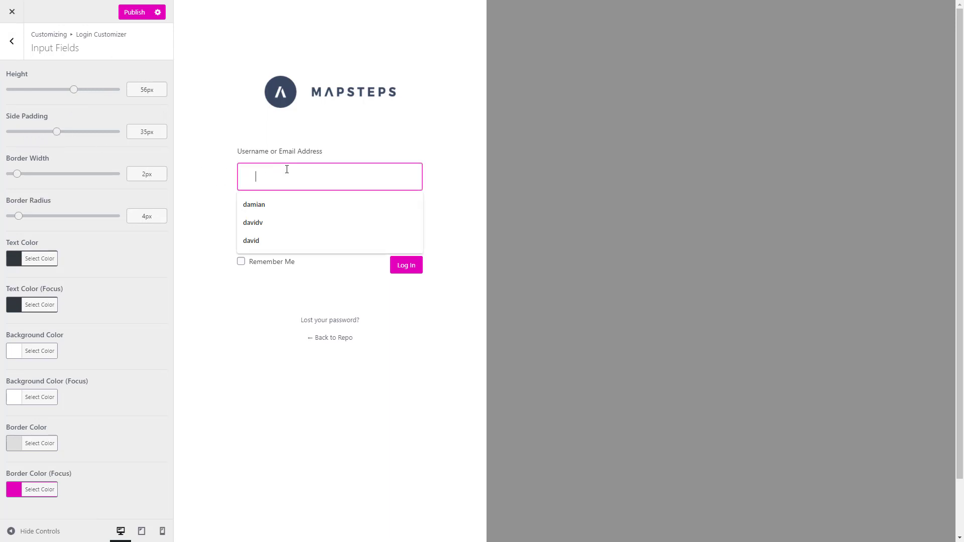
left_click_drag(16, 174, 24, 175)
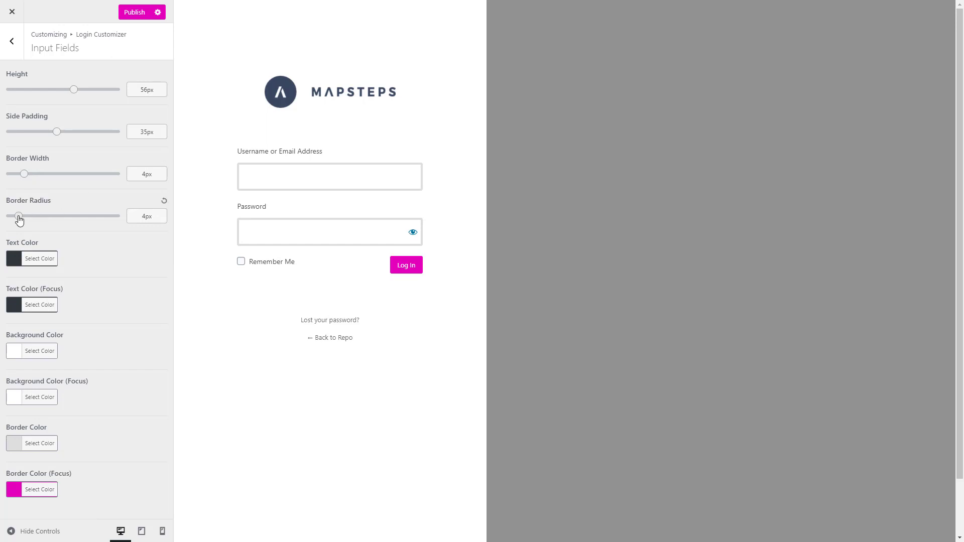
left_click_drag(21, 217, 2, 221)
Set the input fields' focus border colour to blue.
left_click(54, 489)
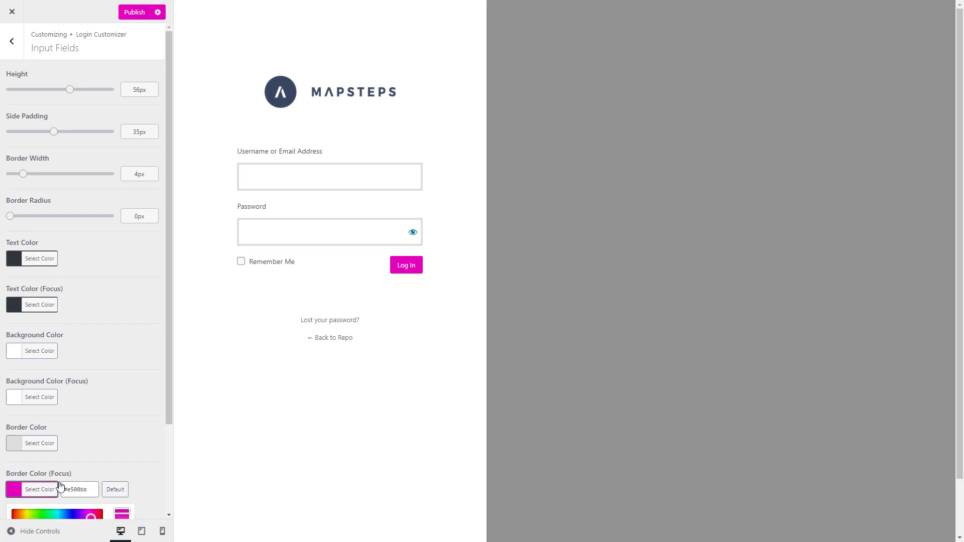
scroll(70, 478, "down", 2)
left_click(62, 419)
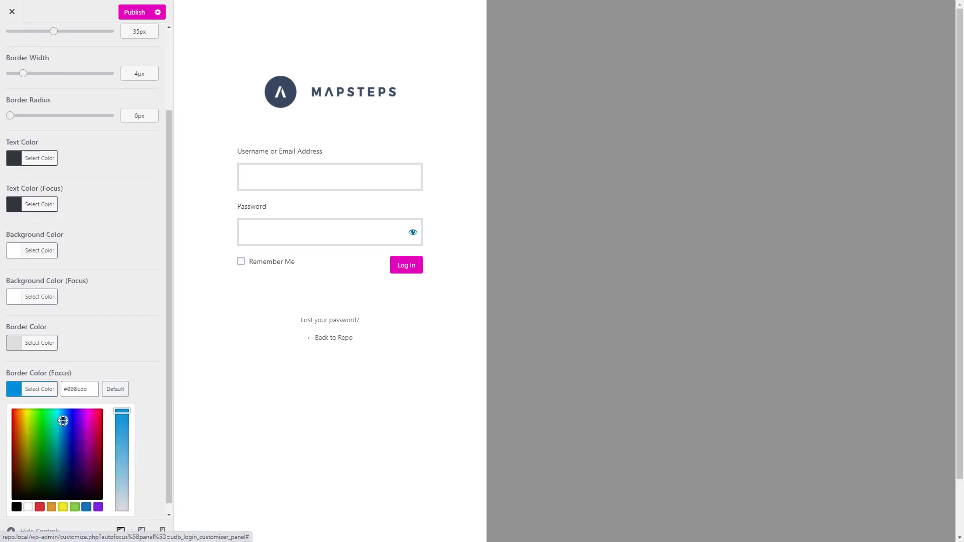
left_click(40, 389)
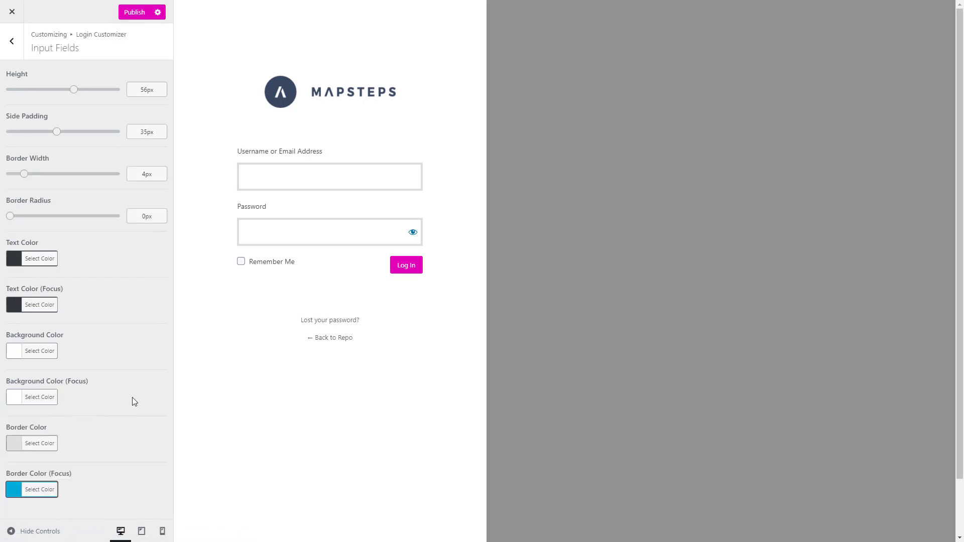
Make the input field borders green (#81d742) and preview the blue focus border on both fields.
left_click(42, 444)
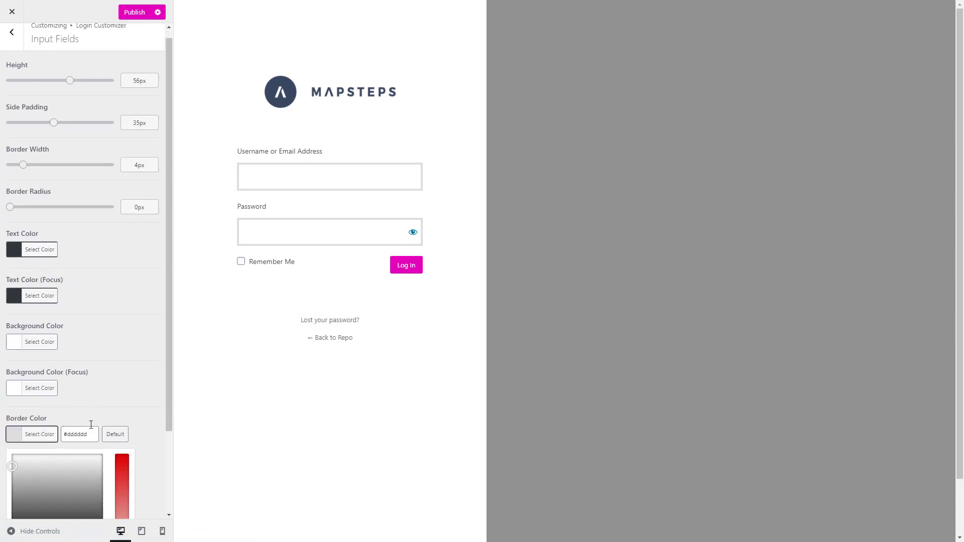
scroll(82, 444, "down", 2)
left_click(85, 452)
left_click(75, 451)
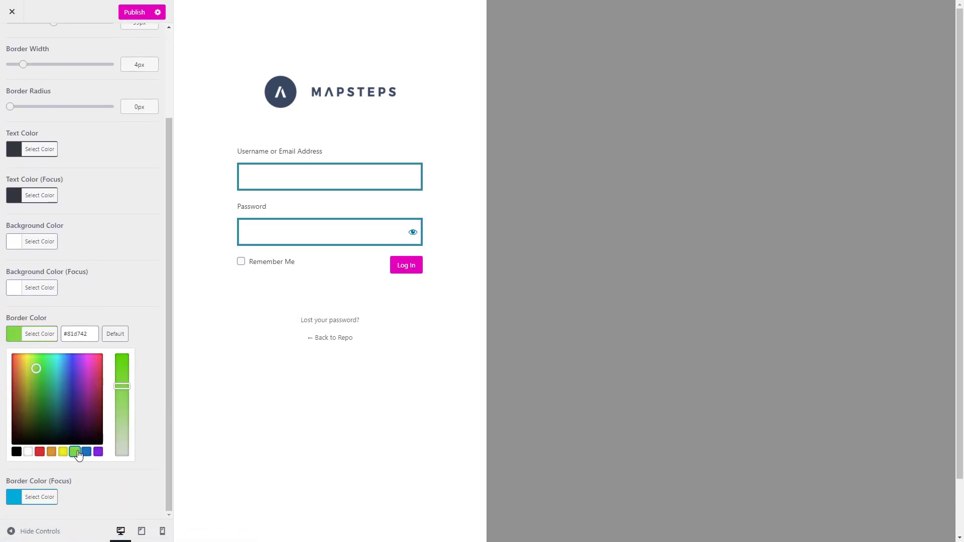
left_click(38, 333)
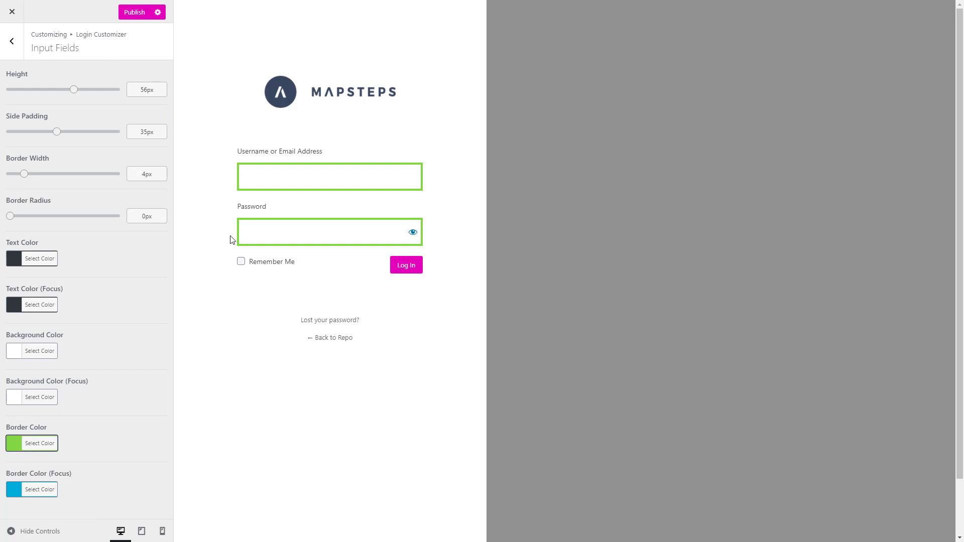
left_click(249, 228)
left_click(319, 171)
left_click(149, 401)
left_click(11, 43)
Give the Log In button a lime green background colour.
left_click(63, 187)
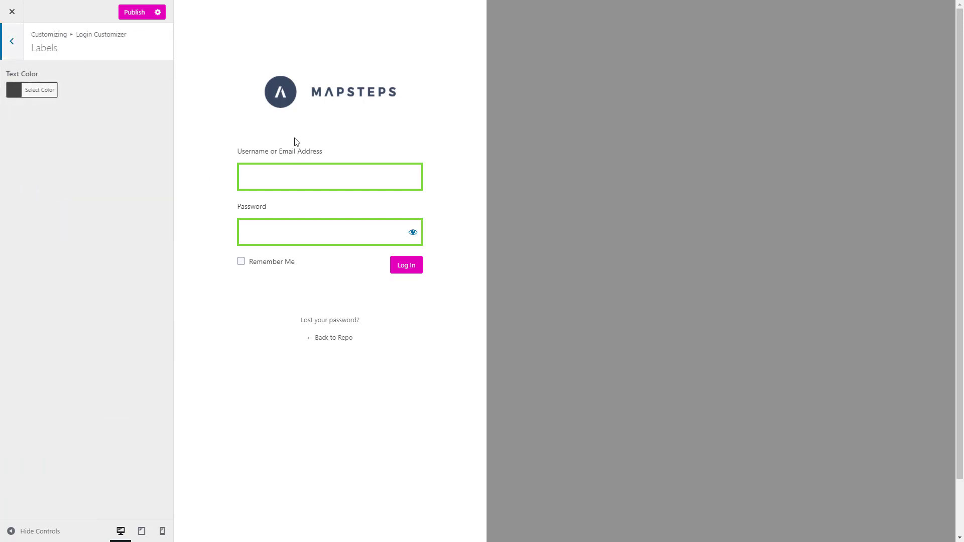
left_click_drag(276, 151, 297, 151)
left_click(17, 57)
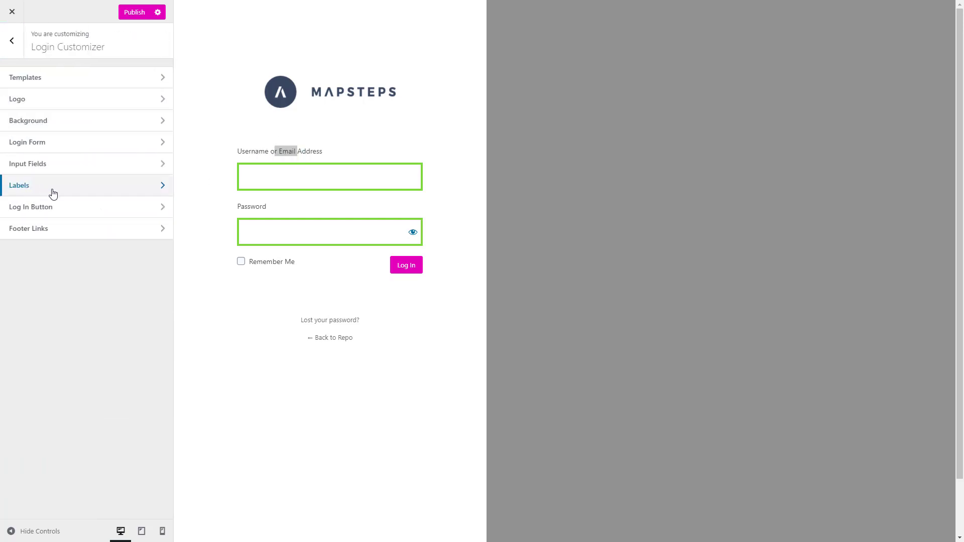
left_click(89, 207)
left_click(47, 310)
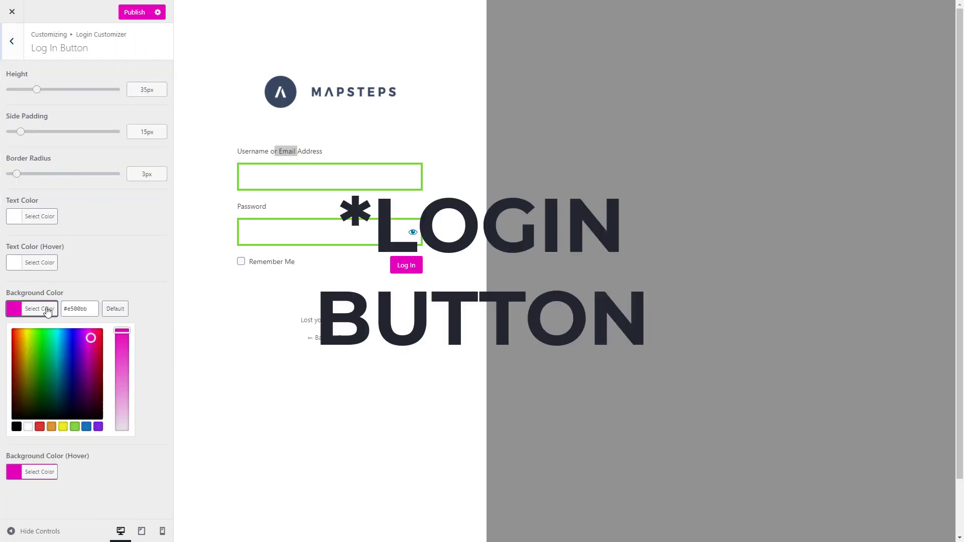
left_click(32, 337)
left_click(34, 307)
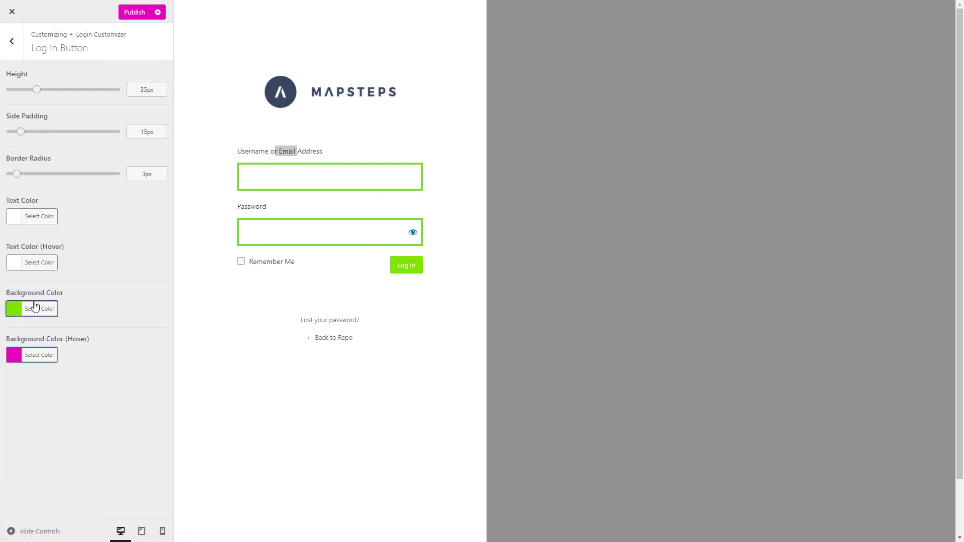
Set the Log In button's hover colour to teal #00ad90 and return to White Label settings.
left_click(40, 355)
left_click_drag(50, 378, 55, 404)
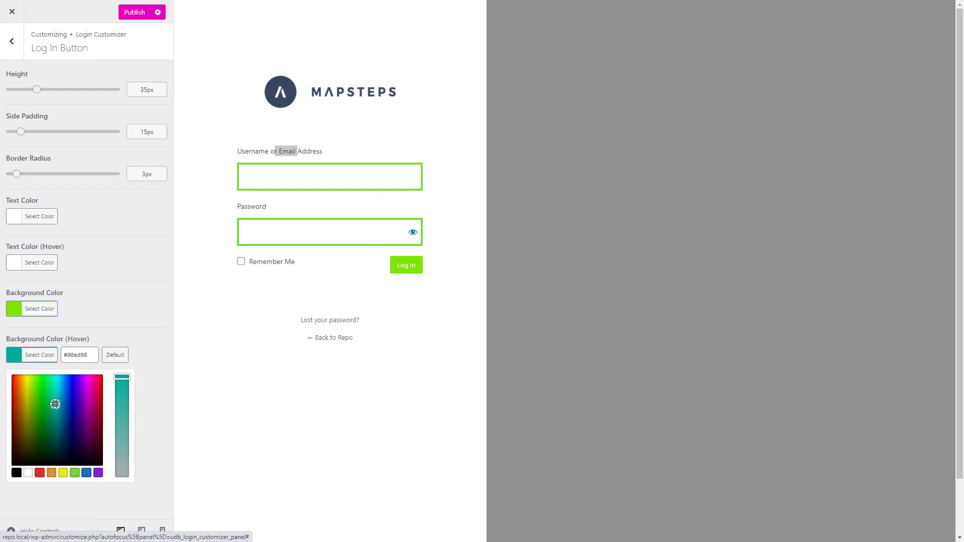
left_click(104, 294)
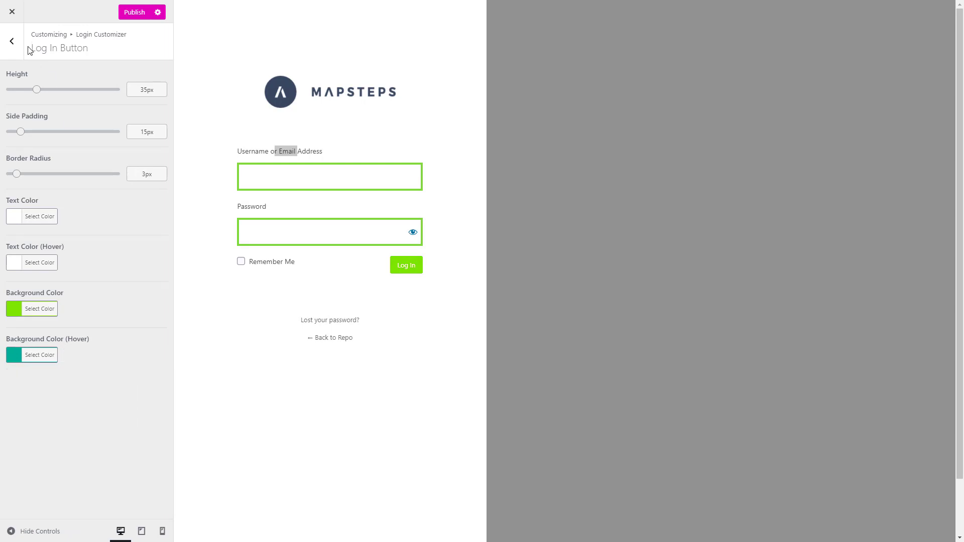
left_click(18, 43)
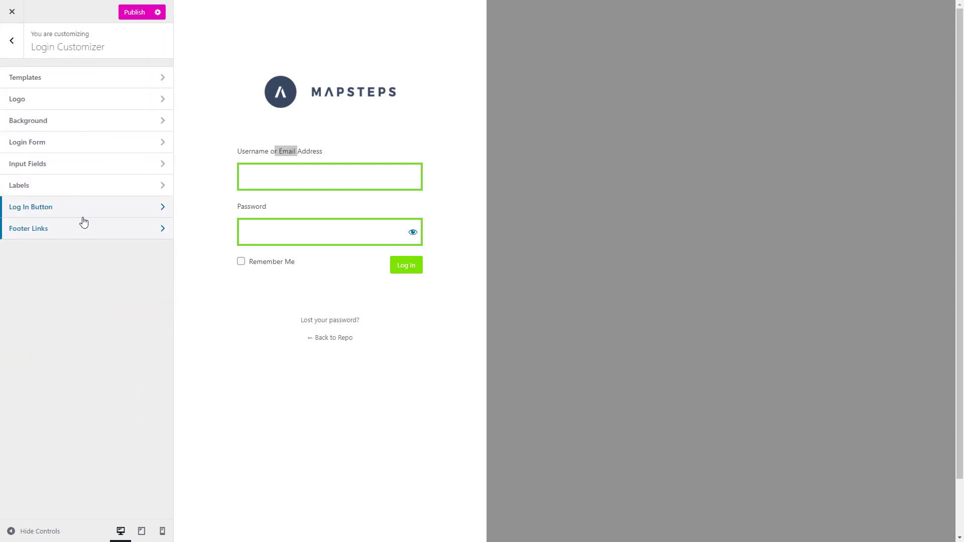
left_click(96, 230)
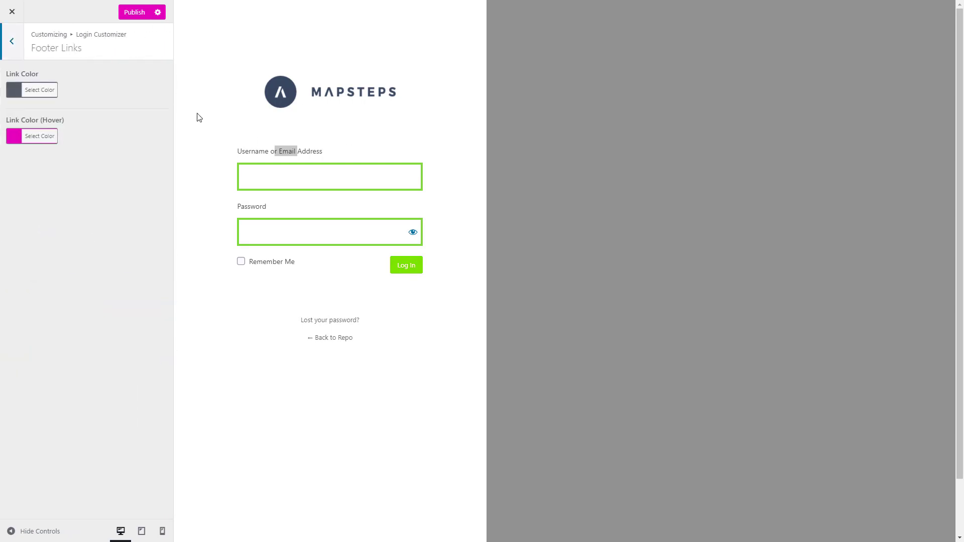
left_click(17, 40)
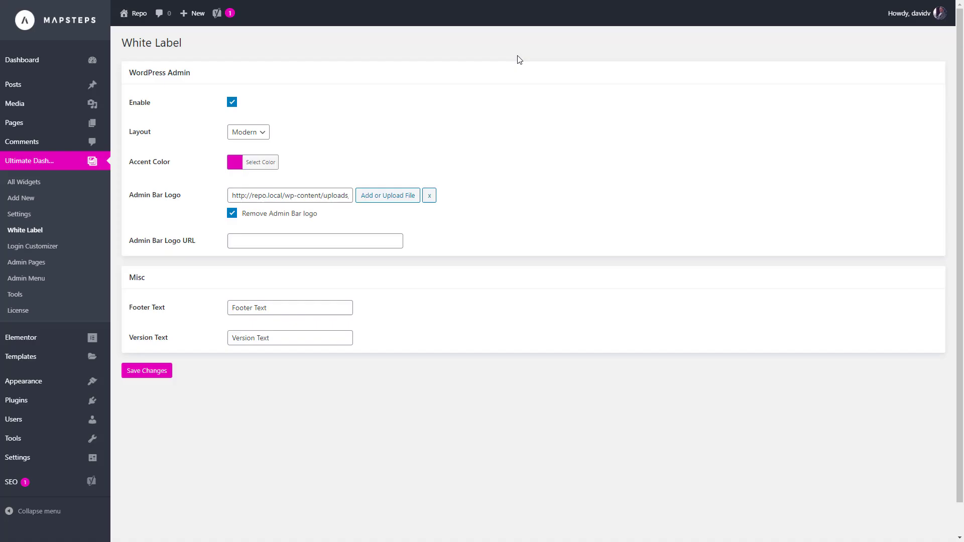
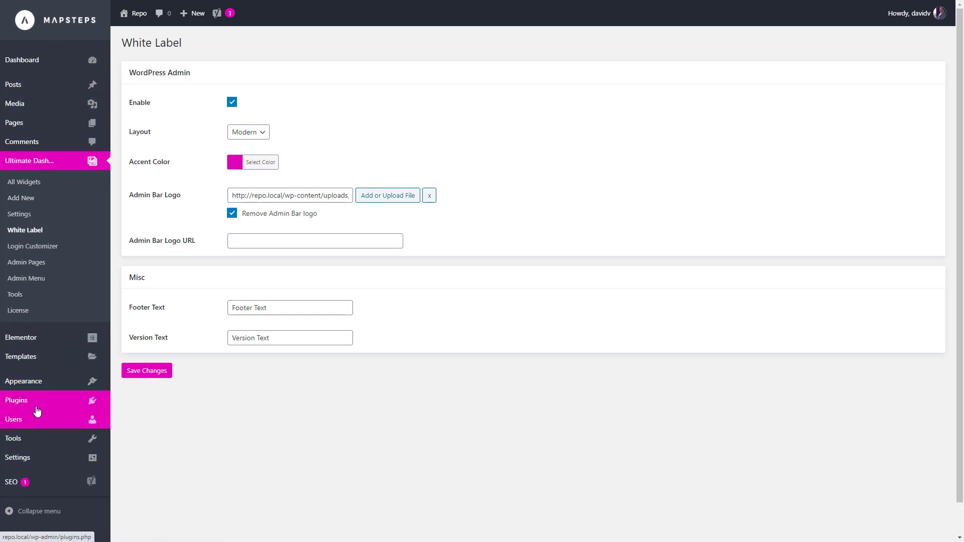
Look at the Admin Pages list and Add New screen, then return to White Label settings.
left_click(31, 270)
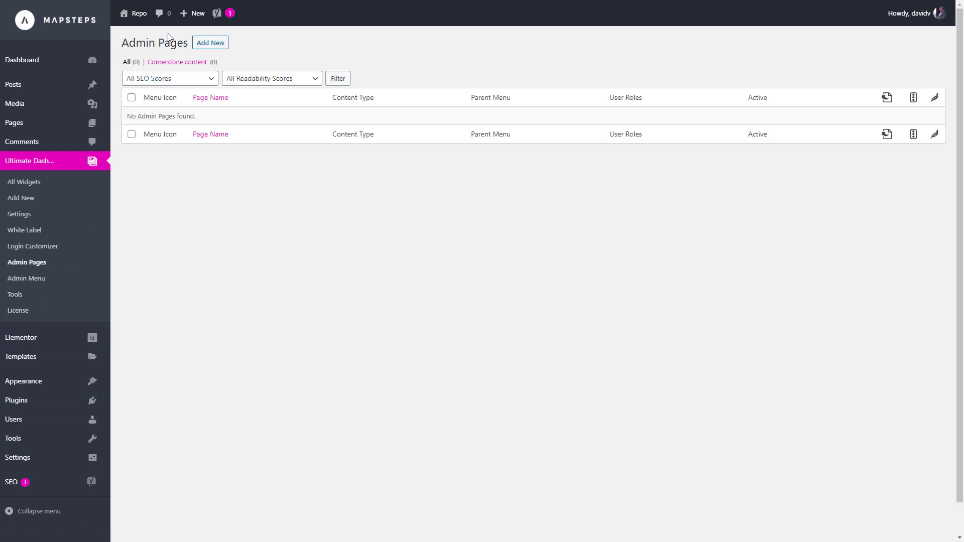
left_click(207, 46)
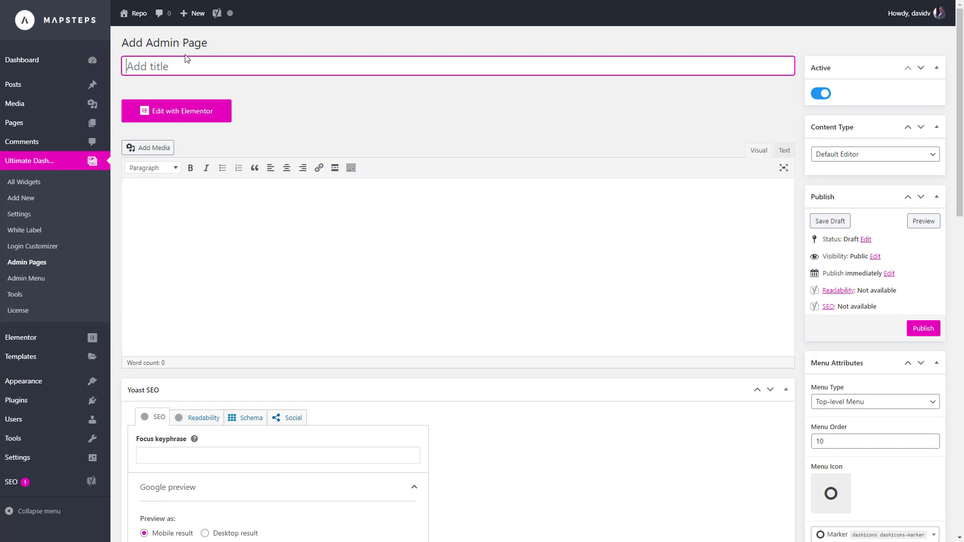
left_click(30, 219)
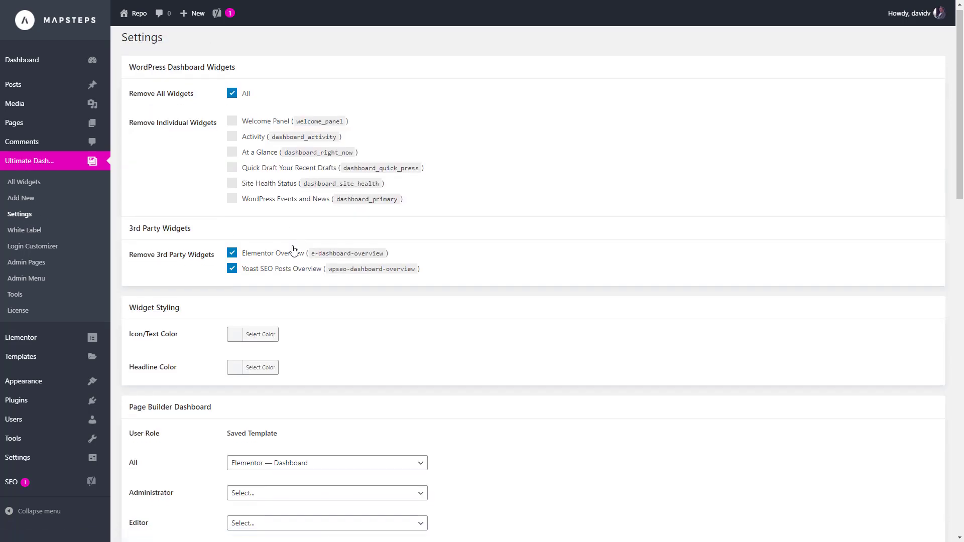
scroll(32, 233, "down", 4)
left_click(32, 233)
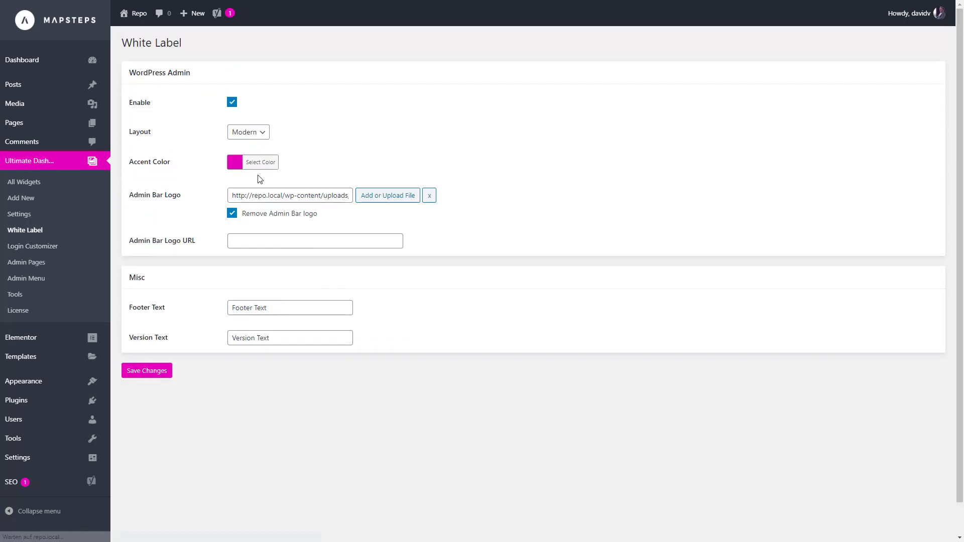
Reset the accent colour to the default blue, save it, and start a new admin page.
left_click(260, 162)
left_click(329, 162)
left_click(249, 167)
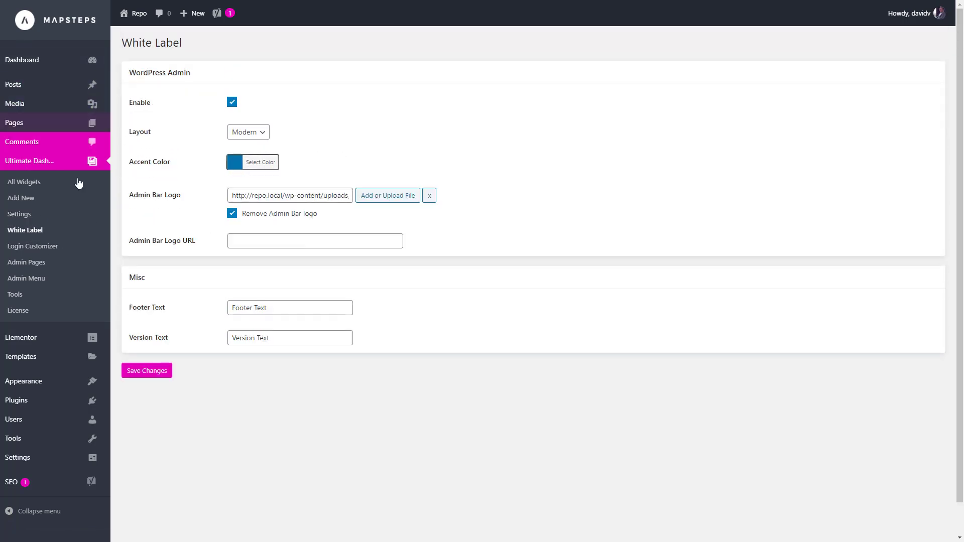
left_click(148, 372)
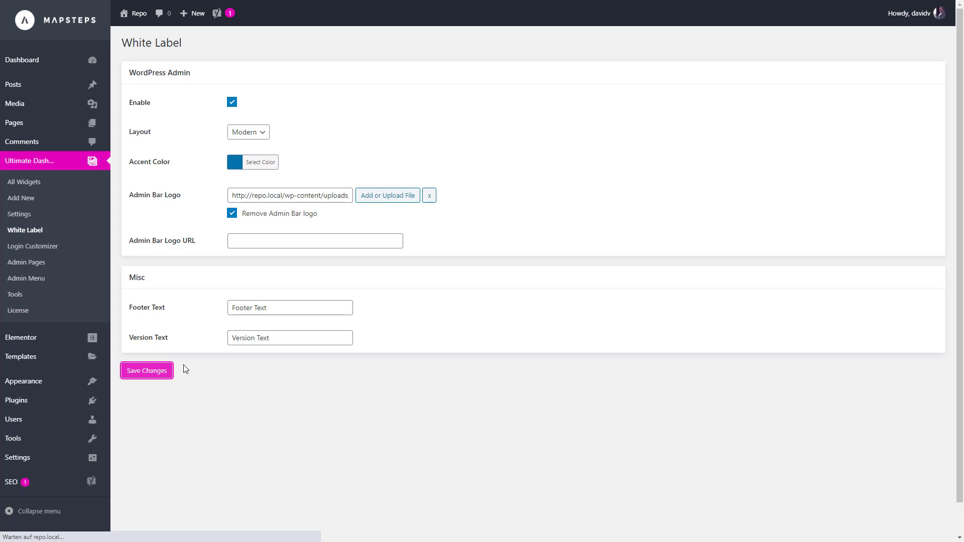
left_click(44, 260)
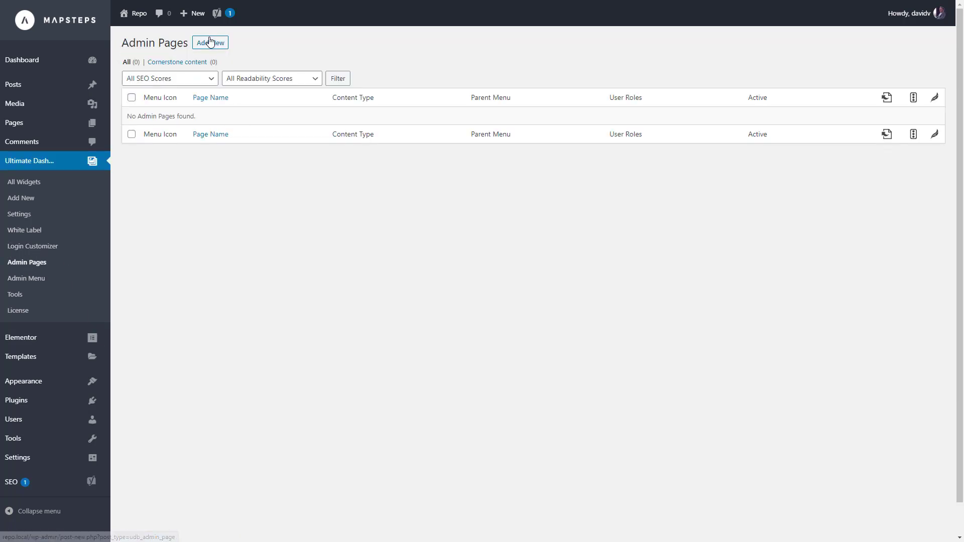
left_click(210, 42)
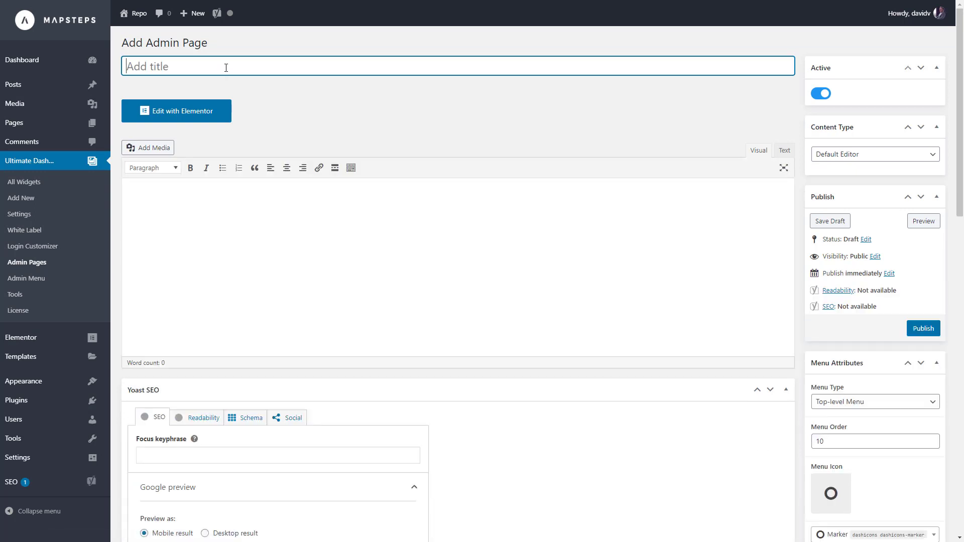
Title the new admin page 'Documentation' and keep Default Editor after trying HTML Editor.
type("Documentation")
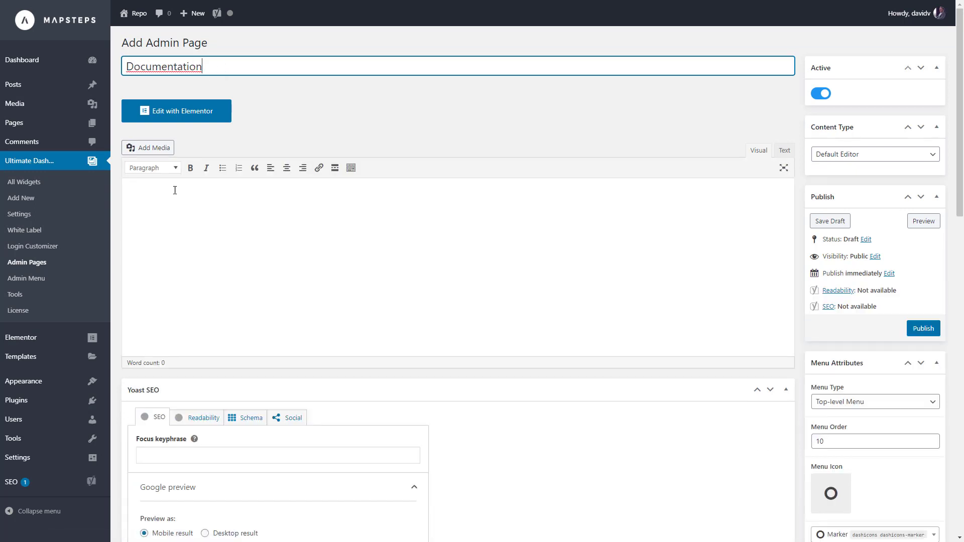
left_click(180, 239)
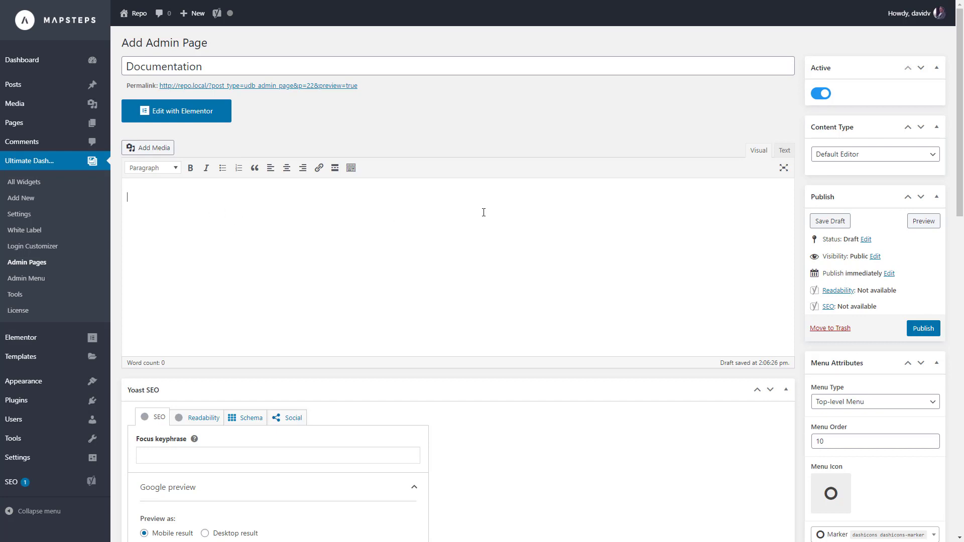
left_click(897, 157)
left_click(886, 179)
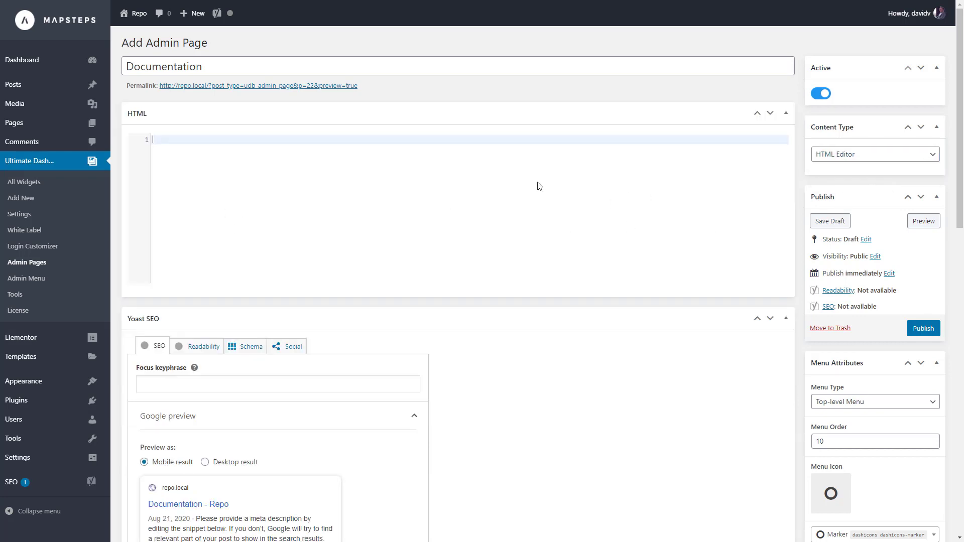
left_click(881, 156)
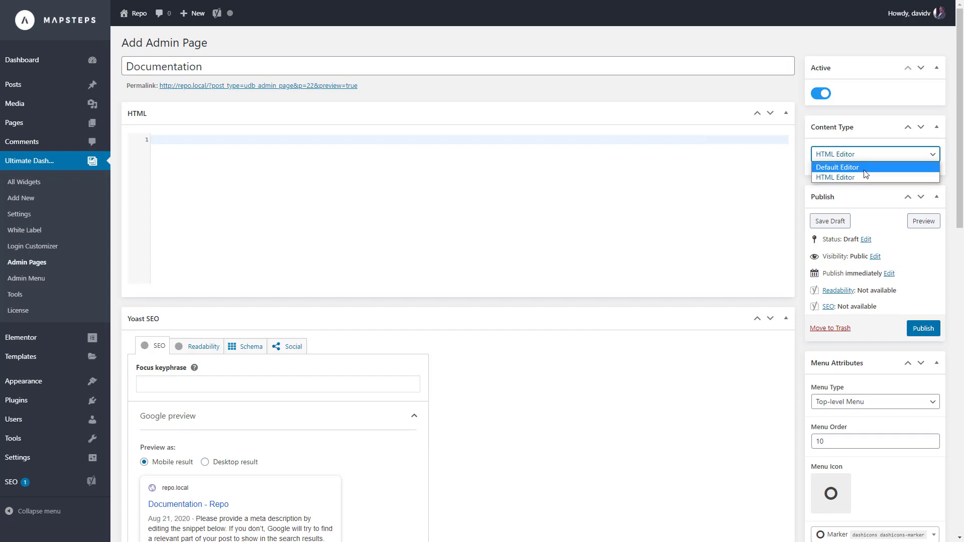
left_click(865, 168)
scroll(470, 251, "down", 10)
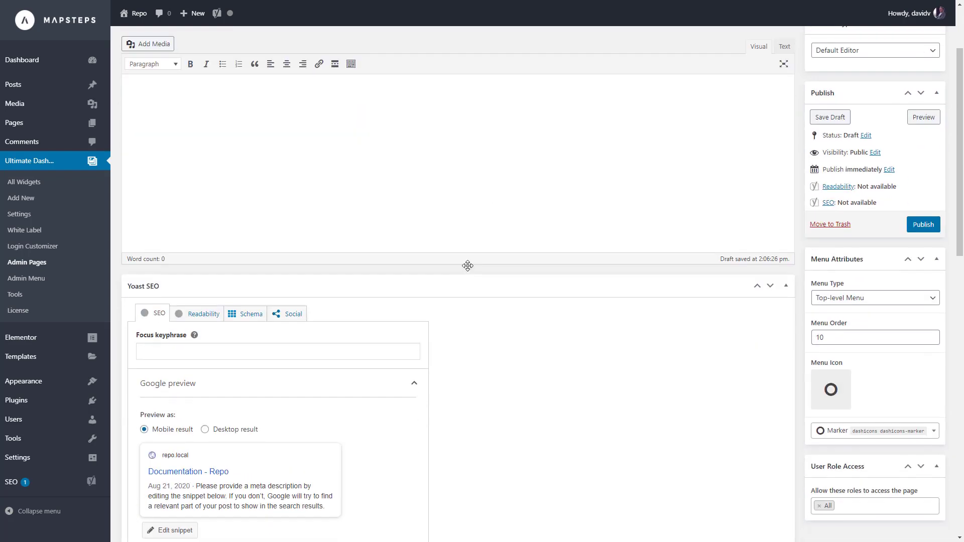
scroll(466, 274, "down", 4)
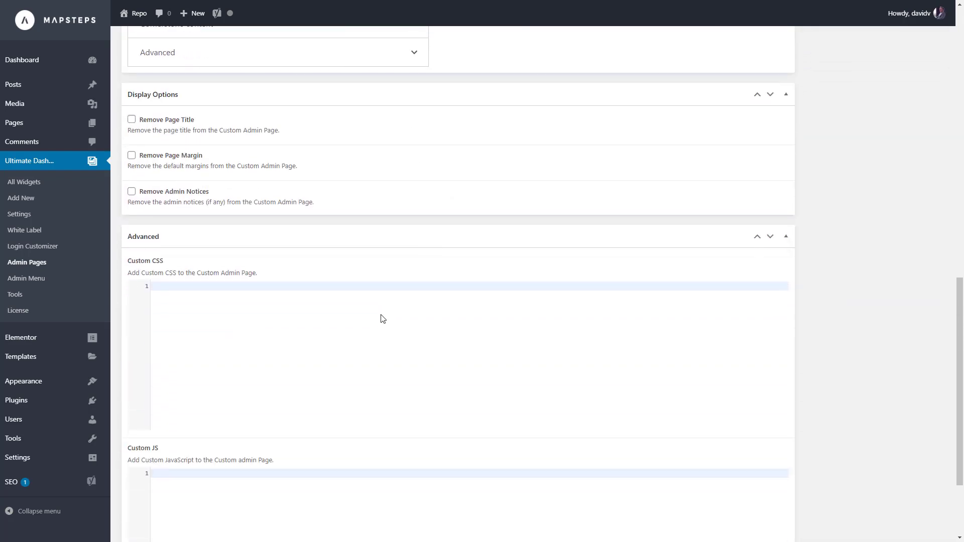
scroll(397, 316, "up", 2)
scroll(406, 325, "up", 10)
scroll(406, 327, "down", 14)
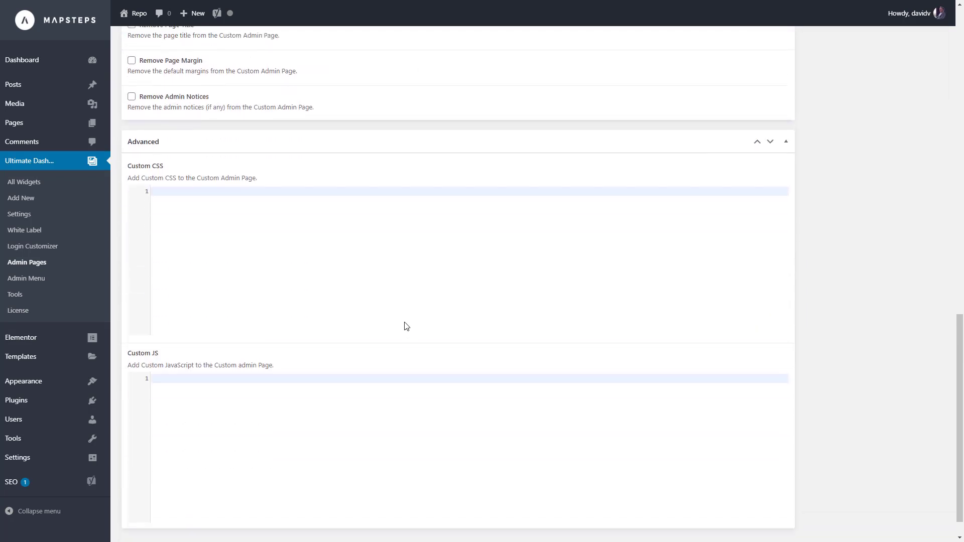
scroll(329, 372, "up", 20)
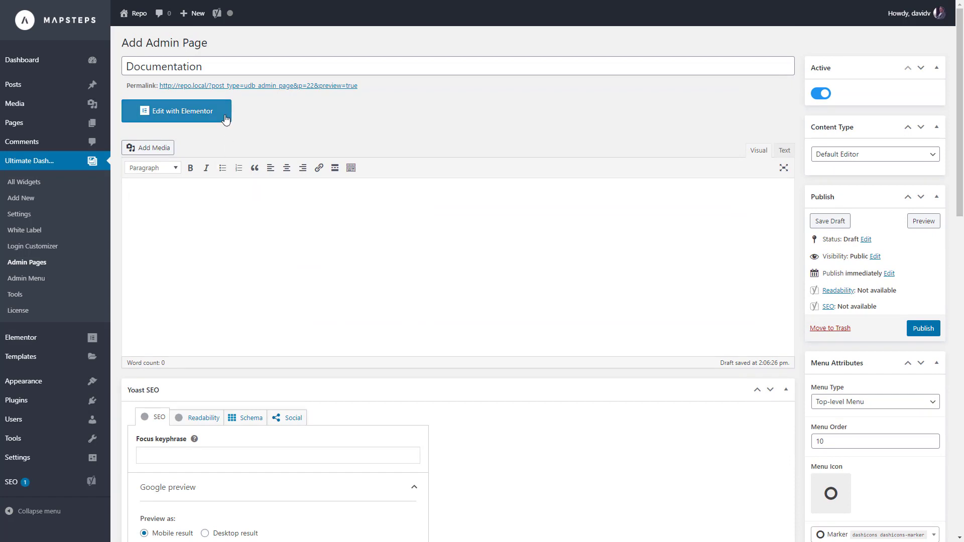
Keep Documentation as a Top-level Menu after trying Submenu and its parent options.
scroll(473, 209, "down", 3)
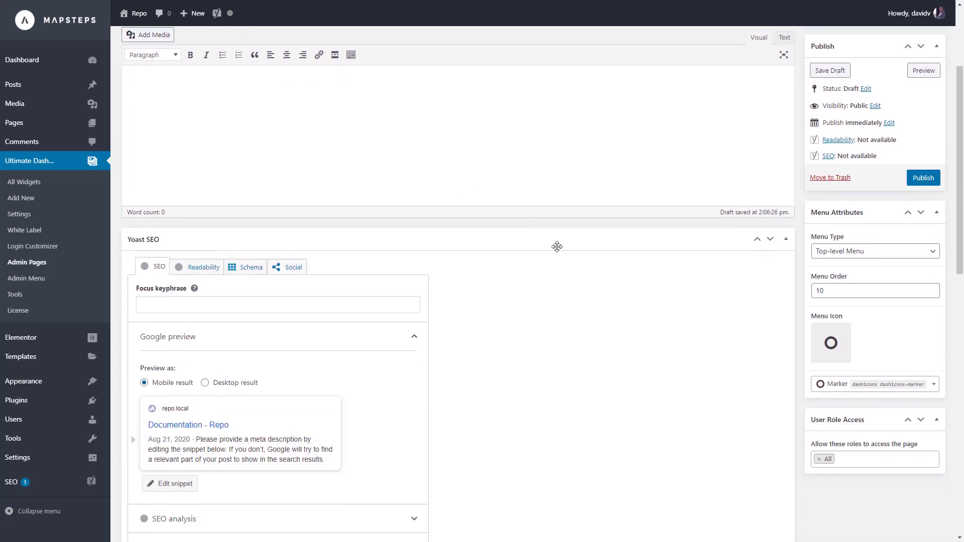
left_click(893, 258)
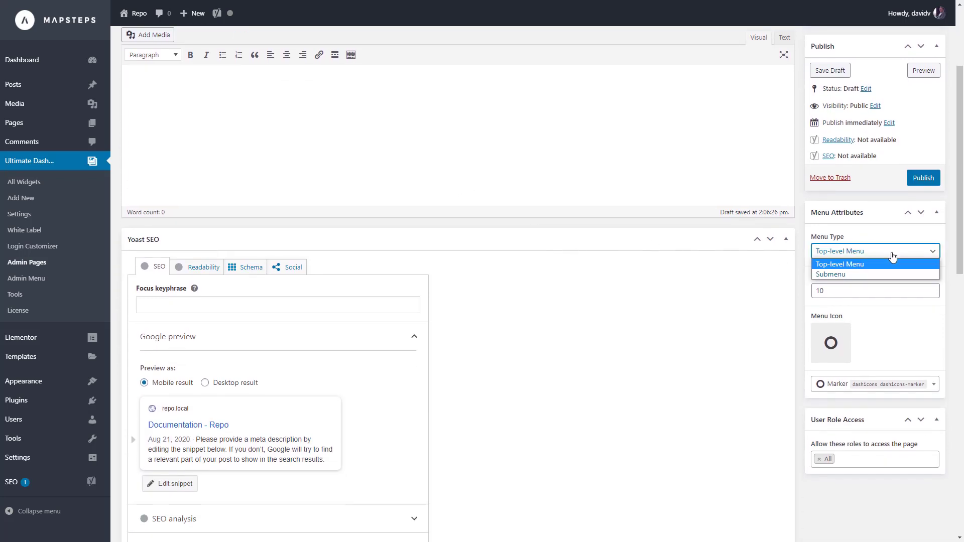
left_click(871, 273)
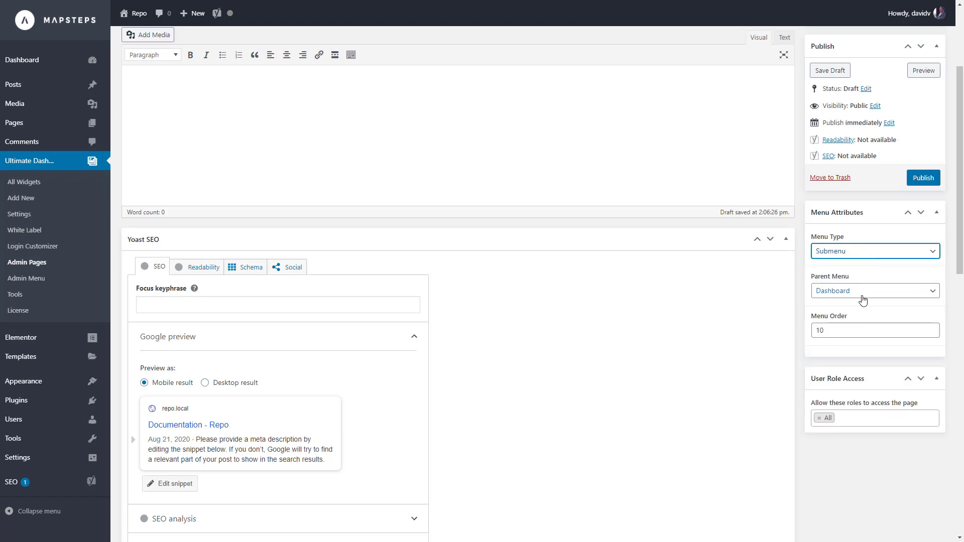
left_click(864, 295)
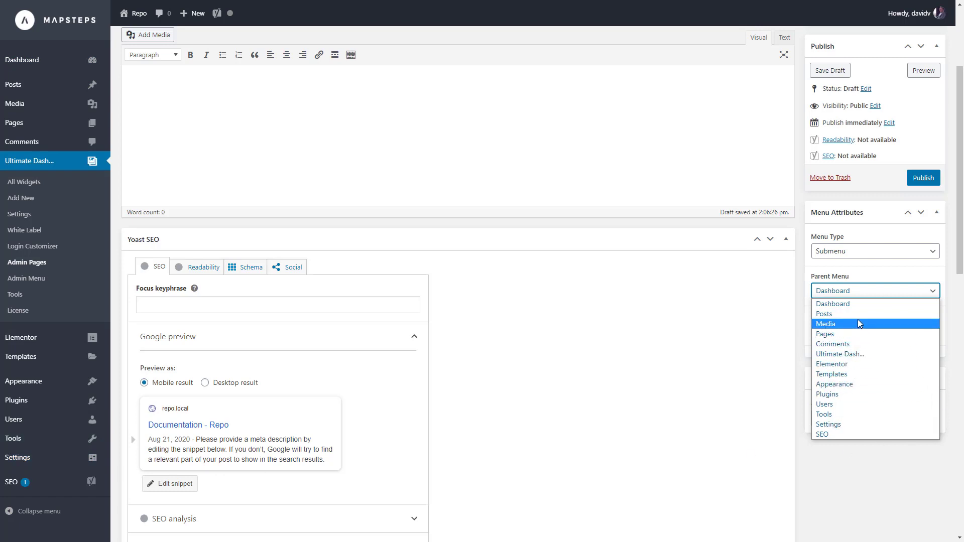
left_click(850, 254)
left_click(853, 262)
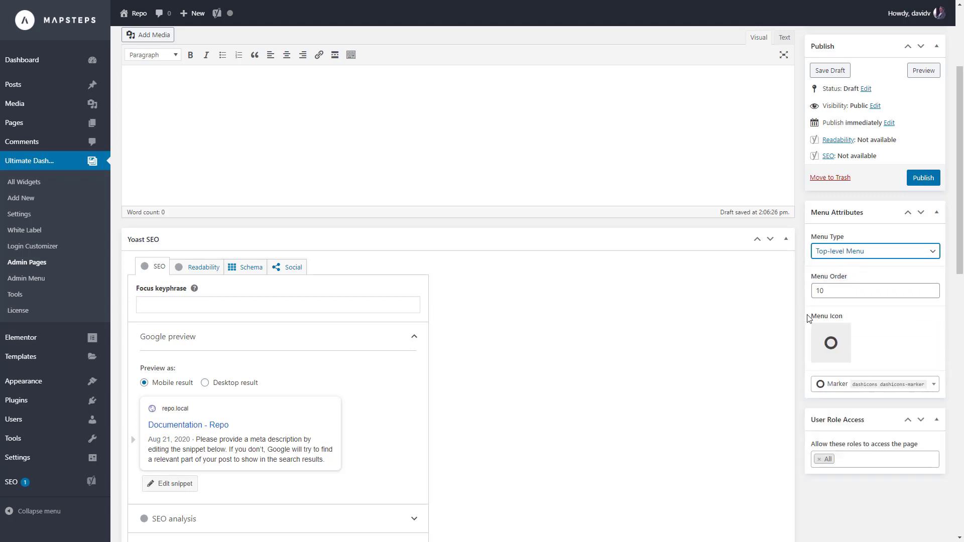
Search 'help' and give the menu item the Editor Help icon.
scroll(832, 340, "down", 1)
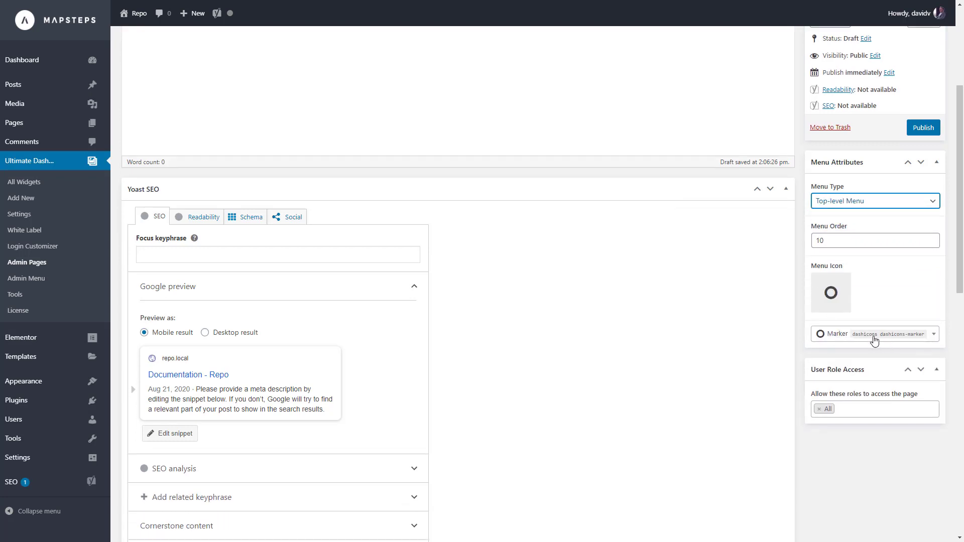
left_click(873, 336)
type("help")
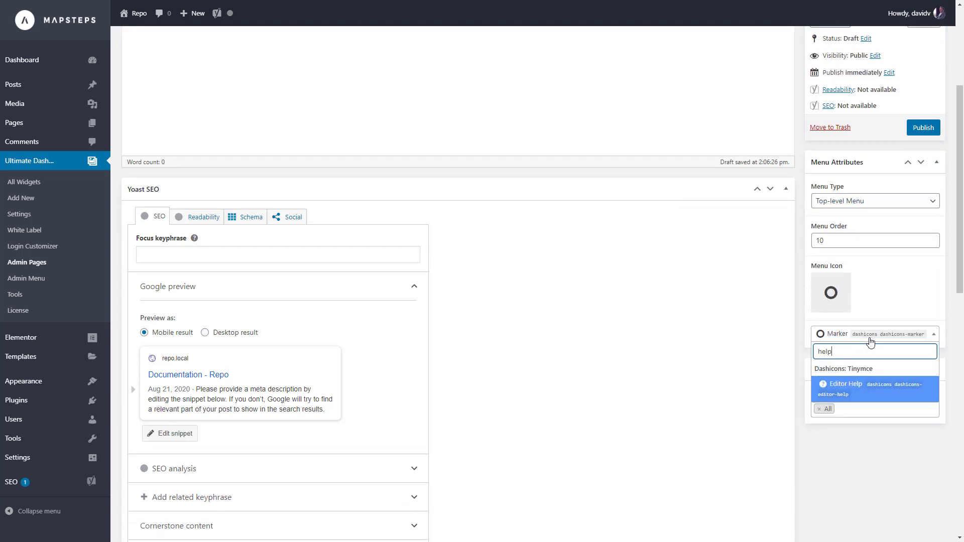
left_click(841, 384)
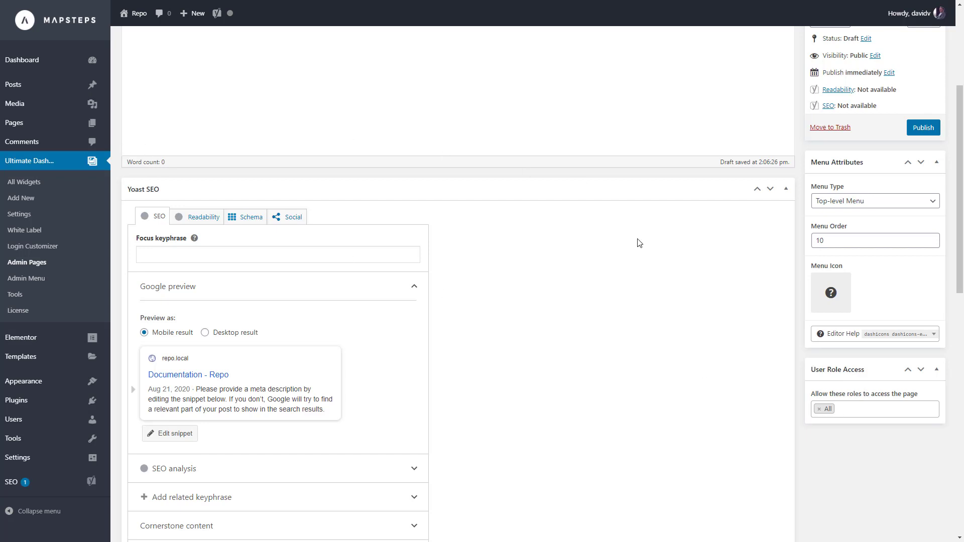
scroll(632, 302, "up", 4)
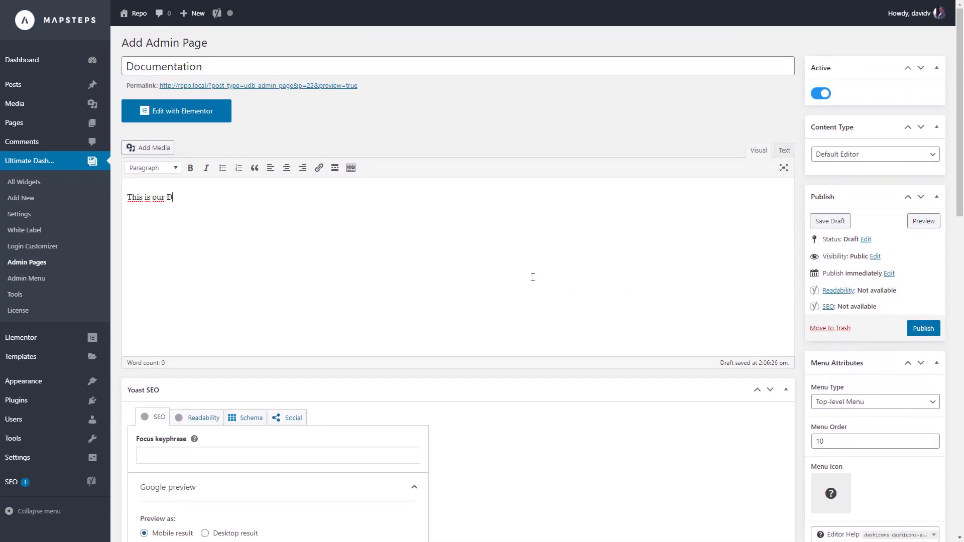
Correct the body text to 'This is our Documentation!' and publish the page.
key("BackSpace")
key("BackSpace")
type("cumentation!")
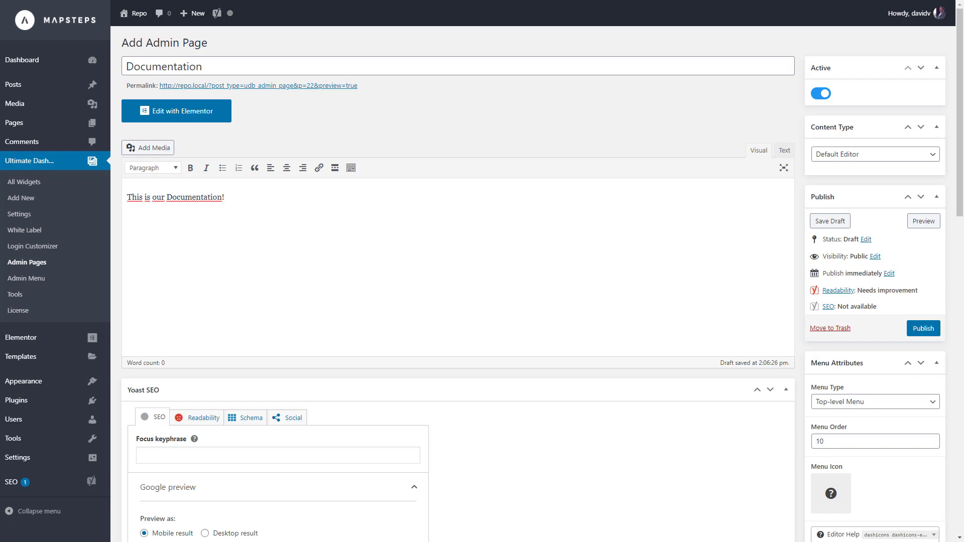
left_click(923, 328)
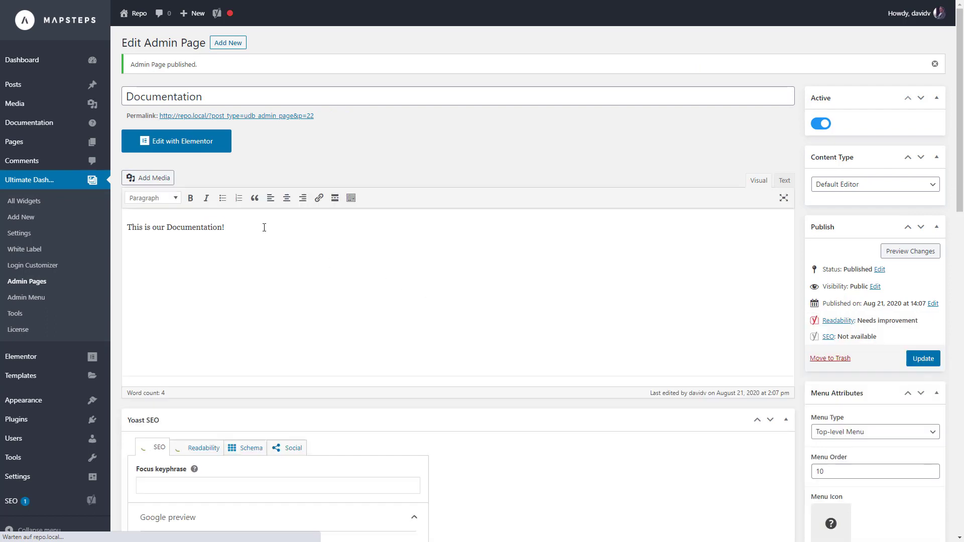
Check the Menu Order field and view the new Documentation page from the sidebar.
scroll(336, 241, "down", 2)
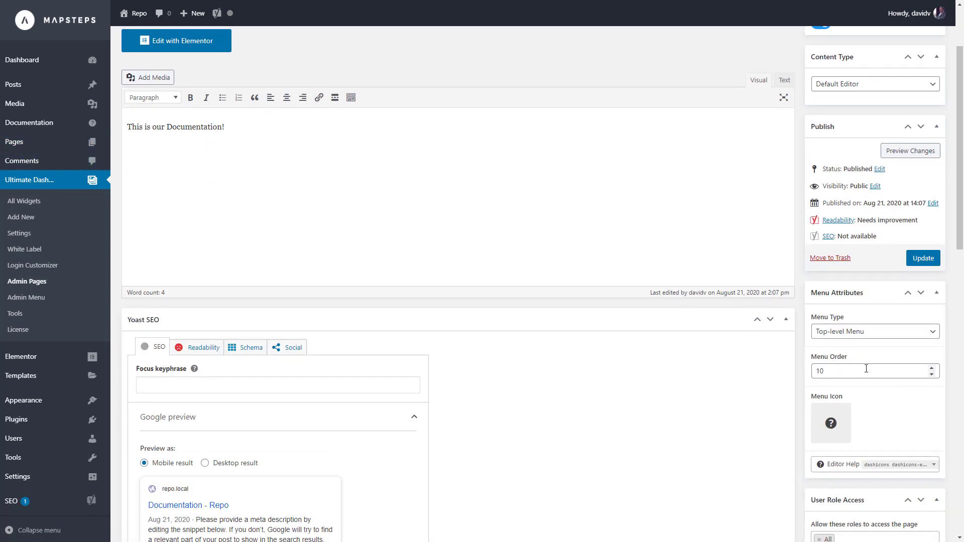
left_click(864, 370)
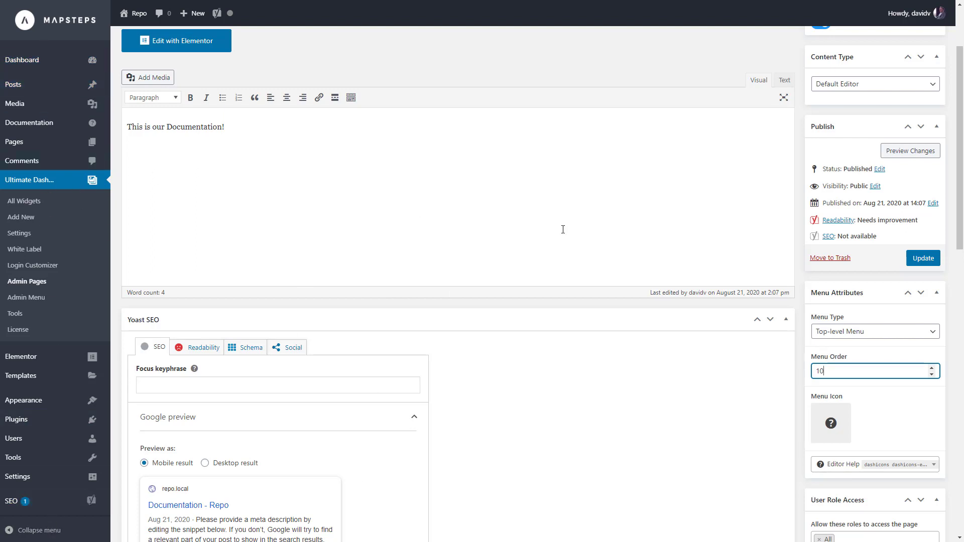
left_click(59, 129)
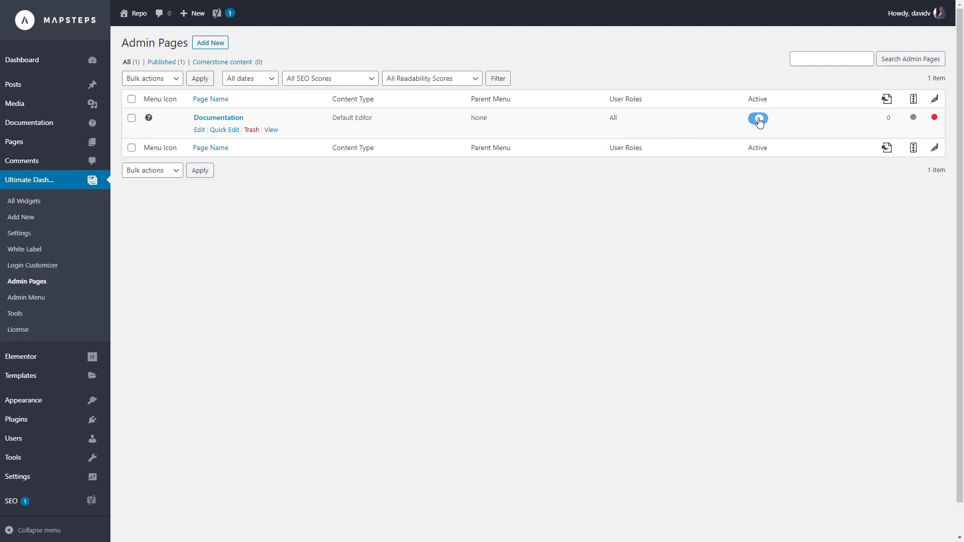
Switch Documentation to inactive, reload to confirm it left the menu, and reopen it for editing.
left_click(759, 121)
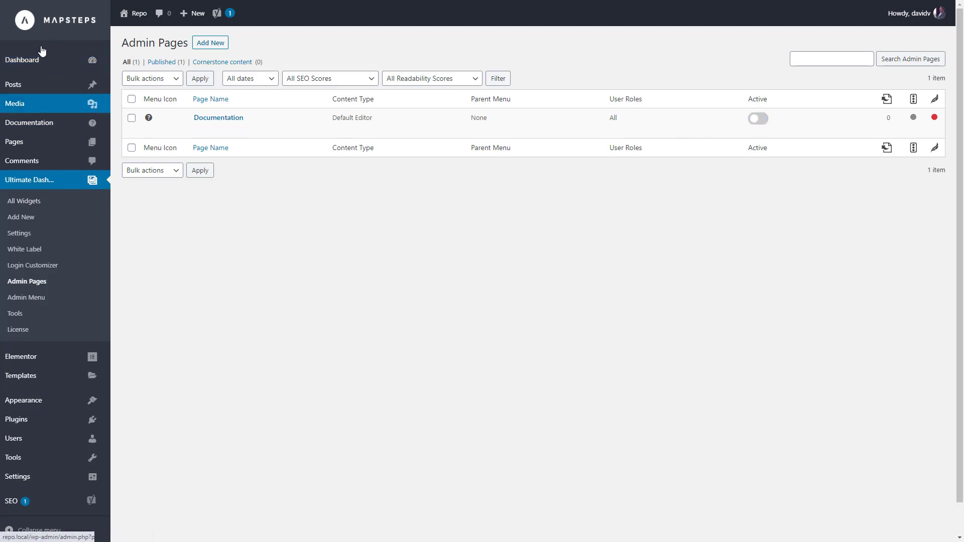
key("F5")
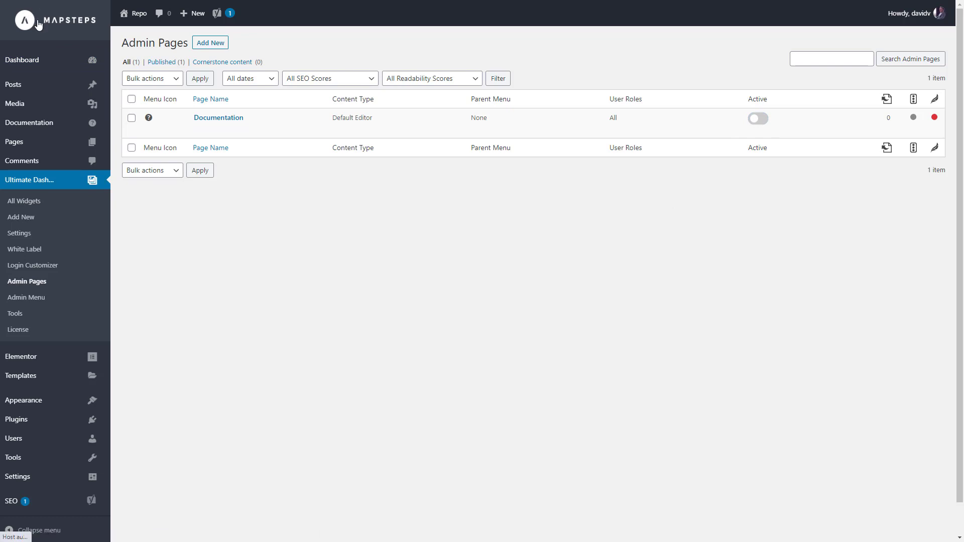
left_click(45, 131)
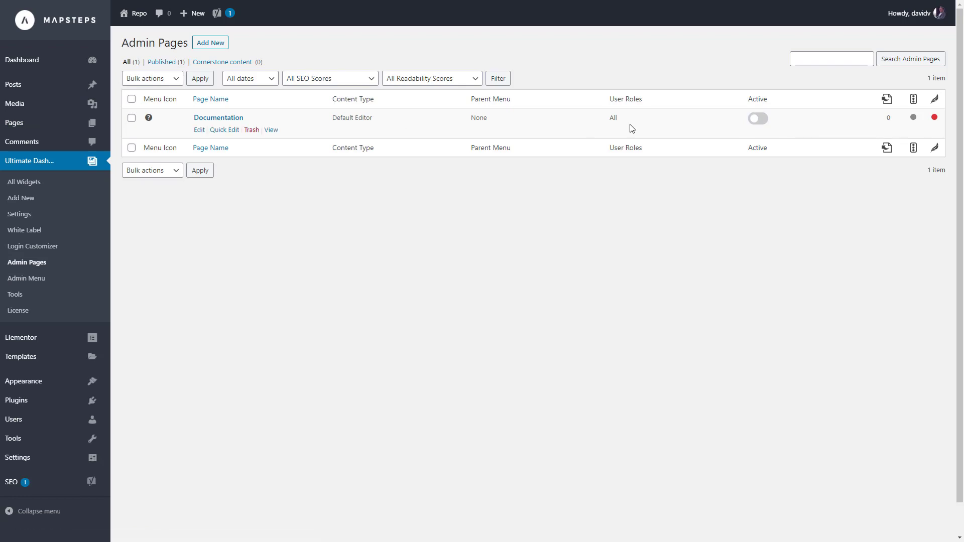
left_click(204, 118)
scroll(260, 261, "down", 10)
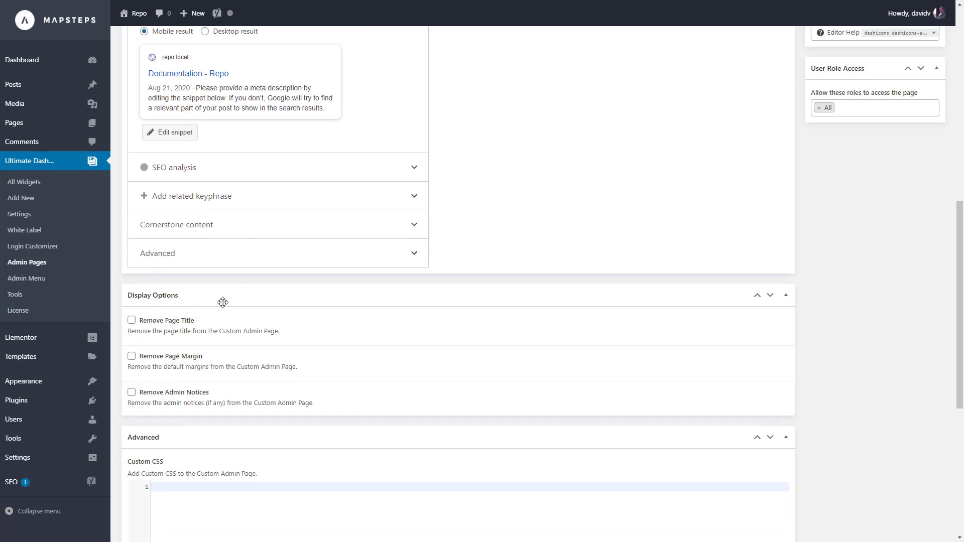
Tick Remove Page Title, Remove Page Margin and Remove Admin Notices, then update the page.
scroll(189, 278, "down", 1)
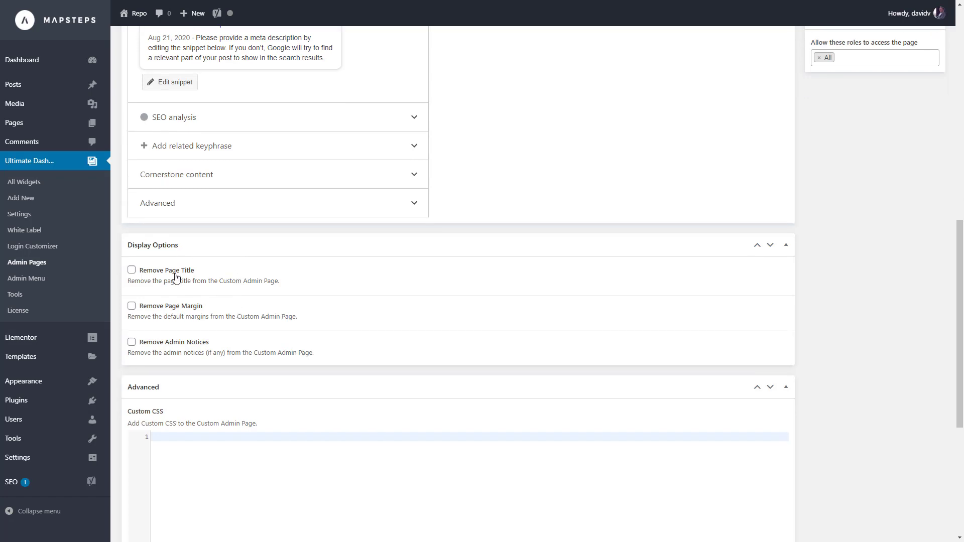
left_click(176, 277)
left_click(183, 314)
left_click(171, 345)
scroll(301, 371, "up", 2)
scroll(703, 314, "up", 8)
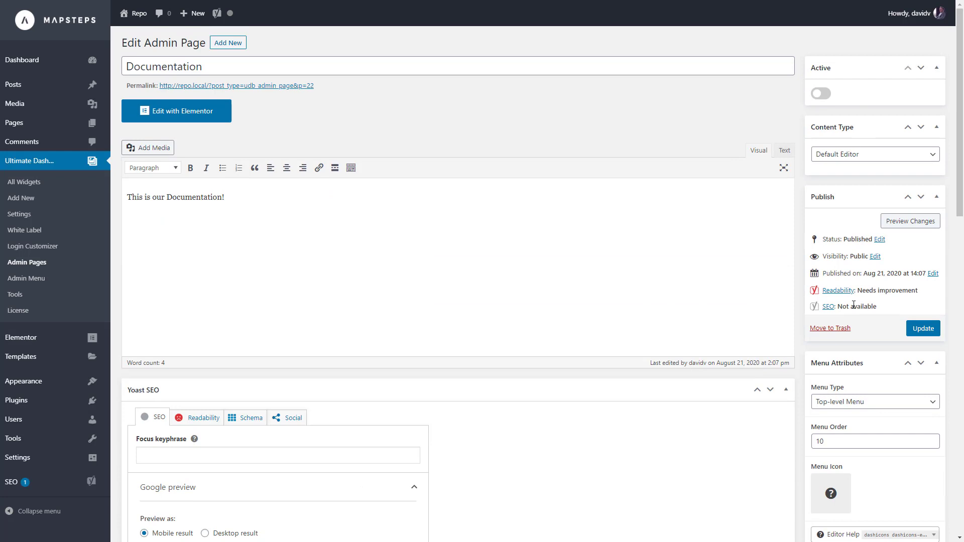
left_click(923, 328)
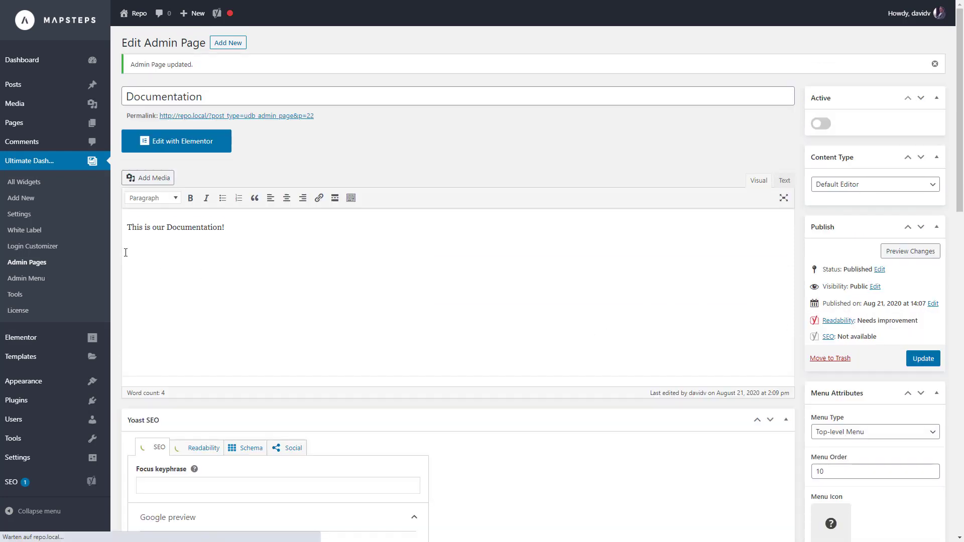
Turn Documentation back to Active, update it, and view the page.
left_click(823, 125)
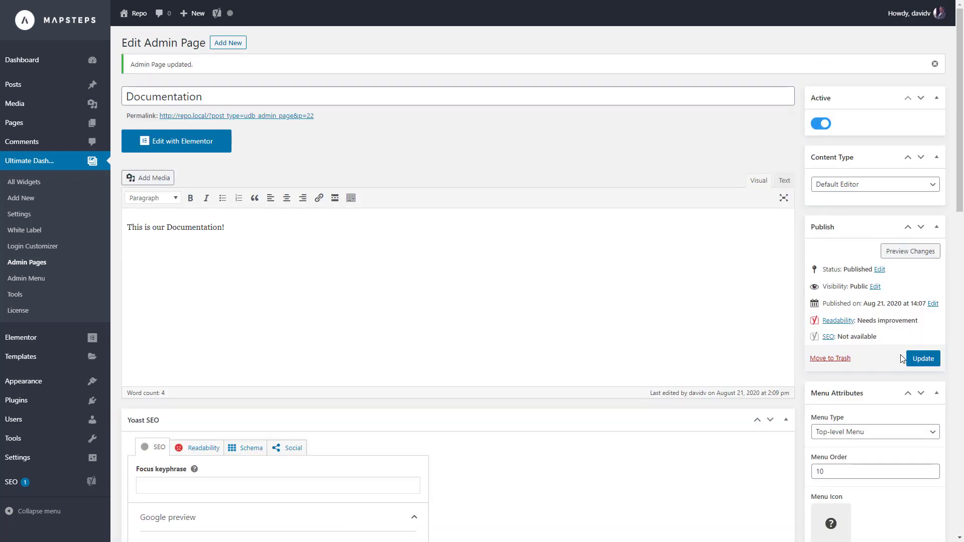
left_click(922, 358)
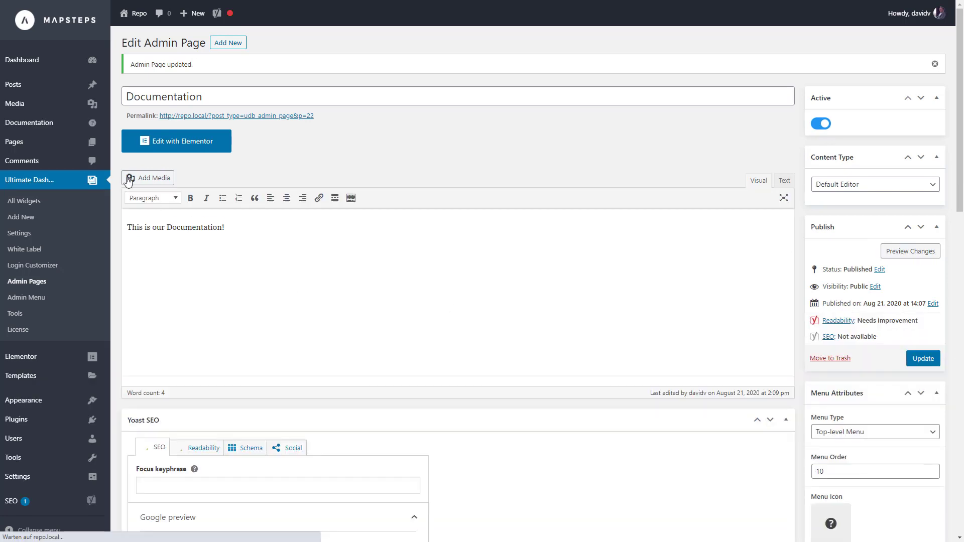
left_click(95, 125)
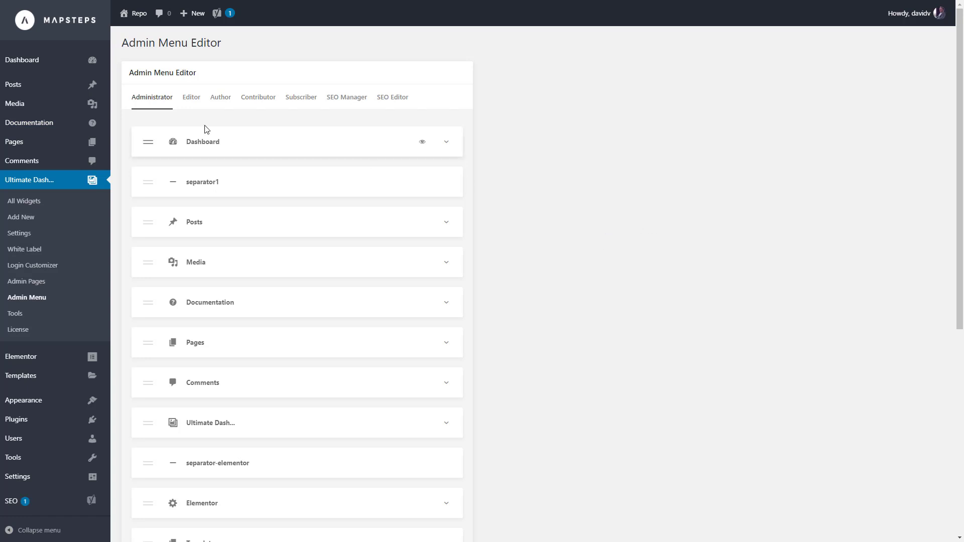
mouse_move(49, 397)
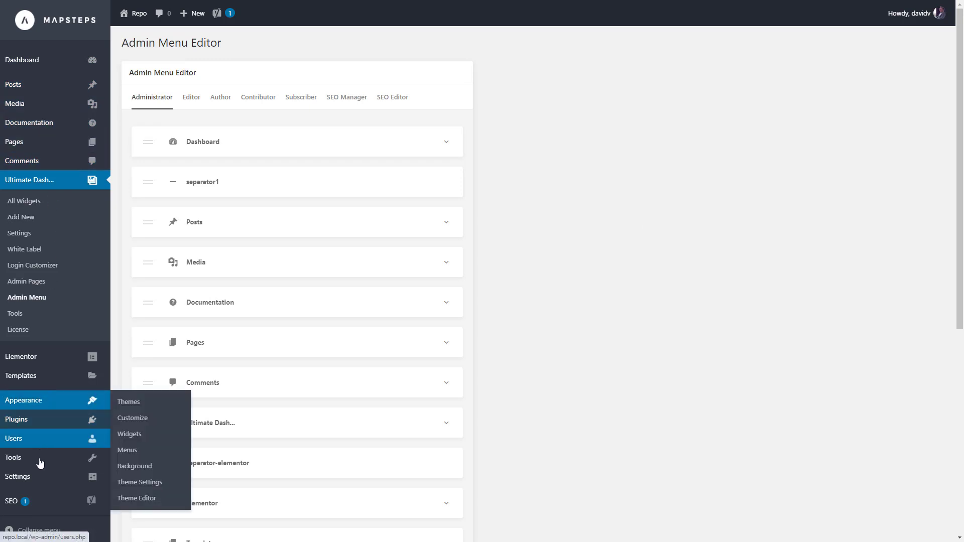
mouse_move(59, 67)
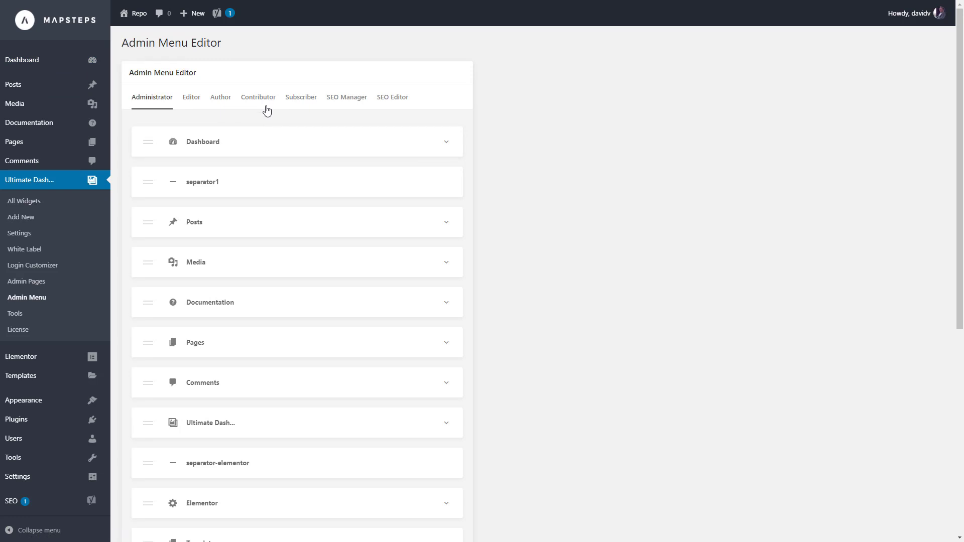
left_click(197, 102)
scroll(367, 237, "down", 1)
scroll(367, 237, "down", 1)
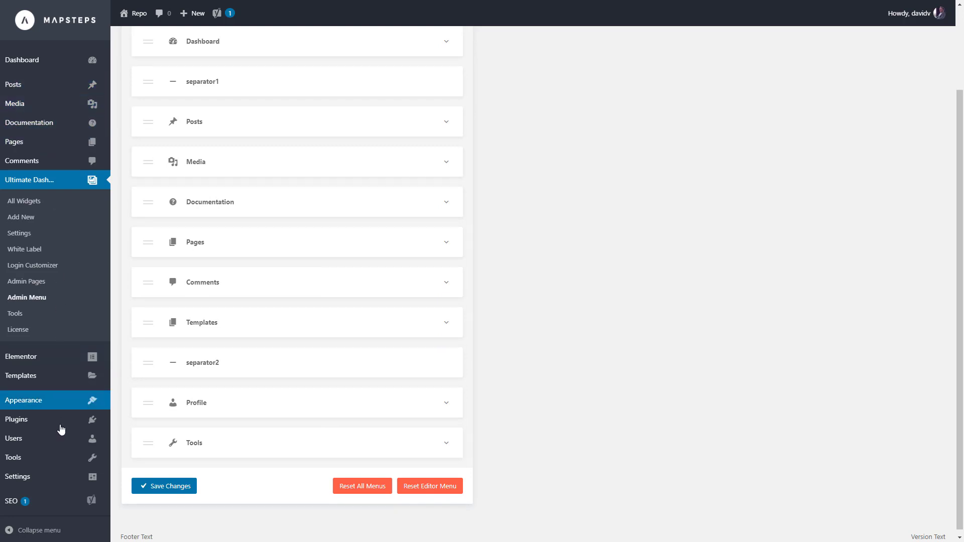
mouse_move(73, 421)
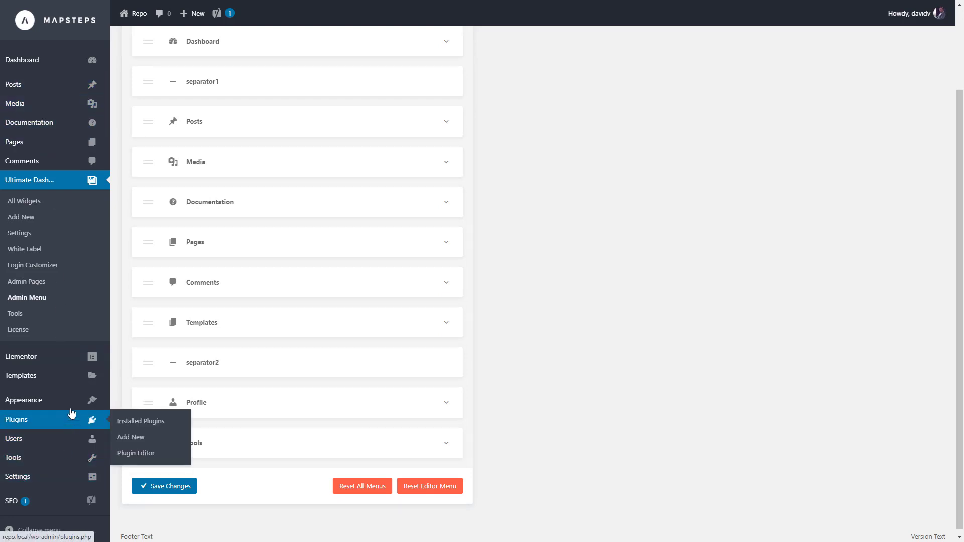
scroll(20, 241, "up", 2)
left_click(150, 98)
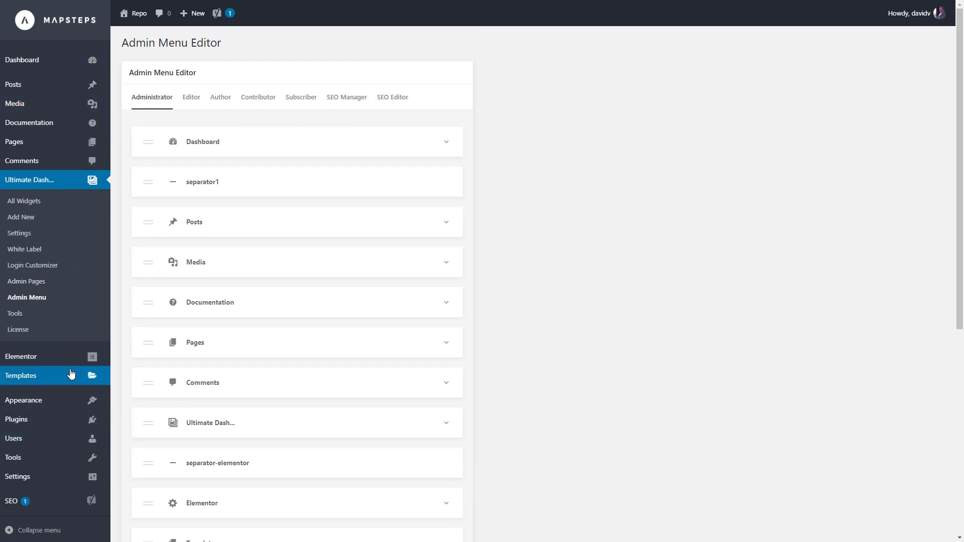
mouse_move(430, 147)
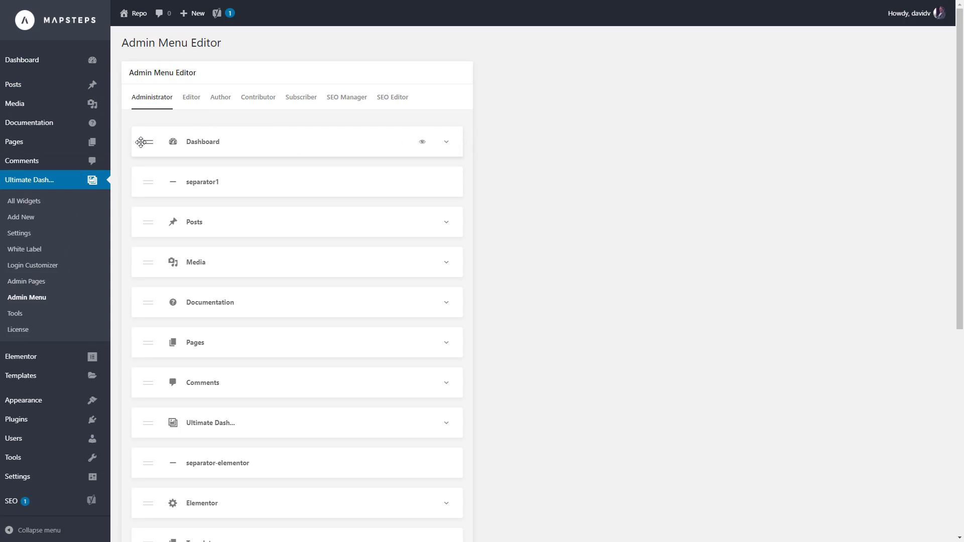
Inspect Dashboard's Home and Updates submenu items, leaving Dashboard visible.
mouse_move(143, 140)
left_mouse_down()
mouse_move(149, 182)
mouse_move(155, 149)
mouse_move(138, 135)
left_mouse_up()
left_click(418, 145)
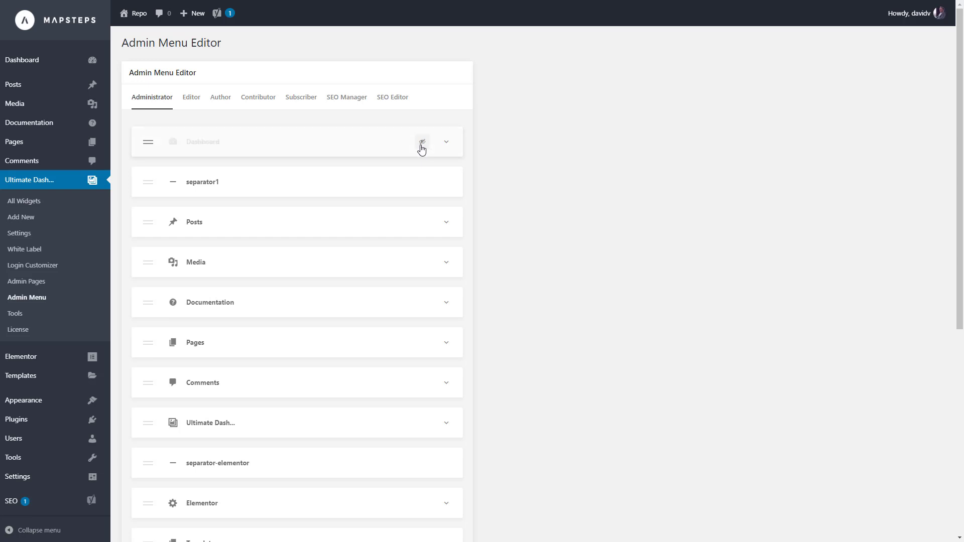
left_click(445, 143)
left_click(197, 173)
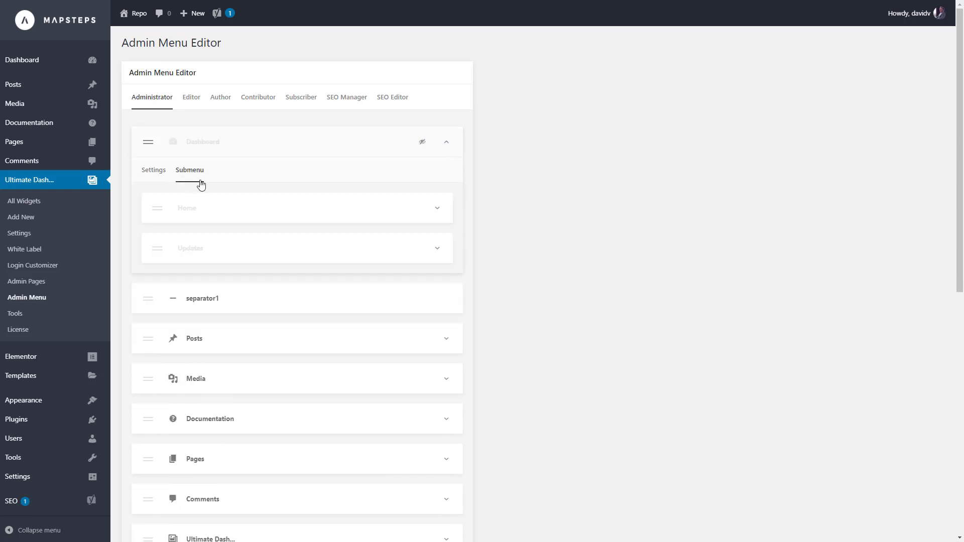
left_click(422, 147)
left_click(446, 142)
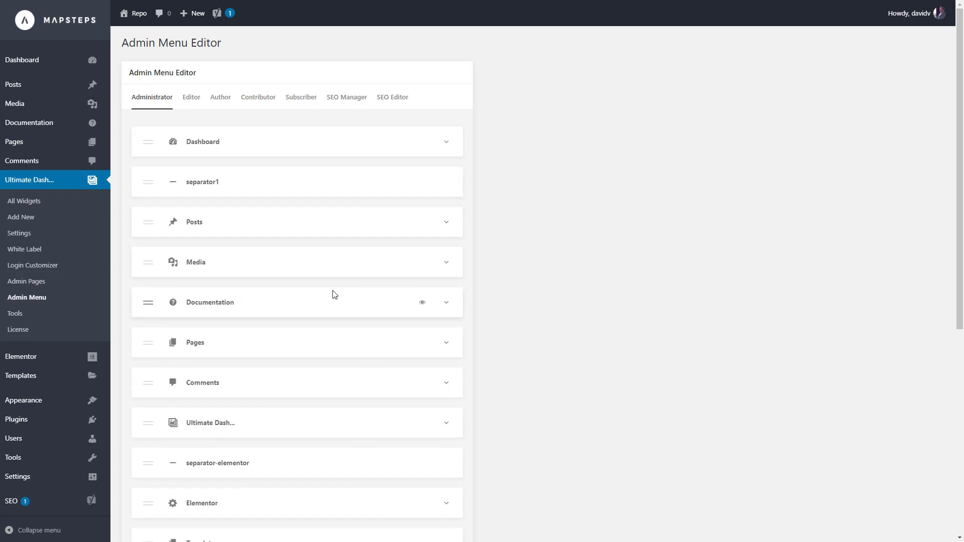
Hide Settings, Tools, Users and Plugins from the admin menu and save.
scroll(331, 296, "down", 6)
scroll(321, 335, "down", 1)
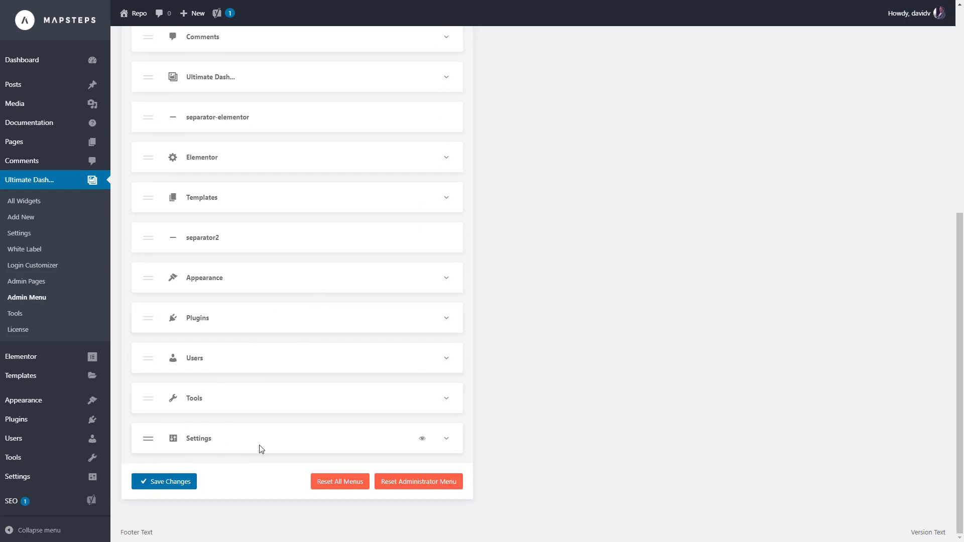
left_click(423, 438)
left_click(422, 399)
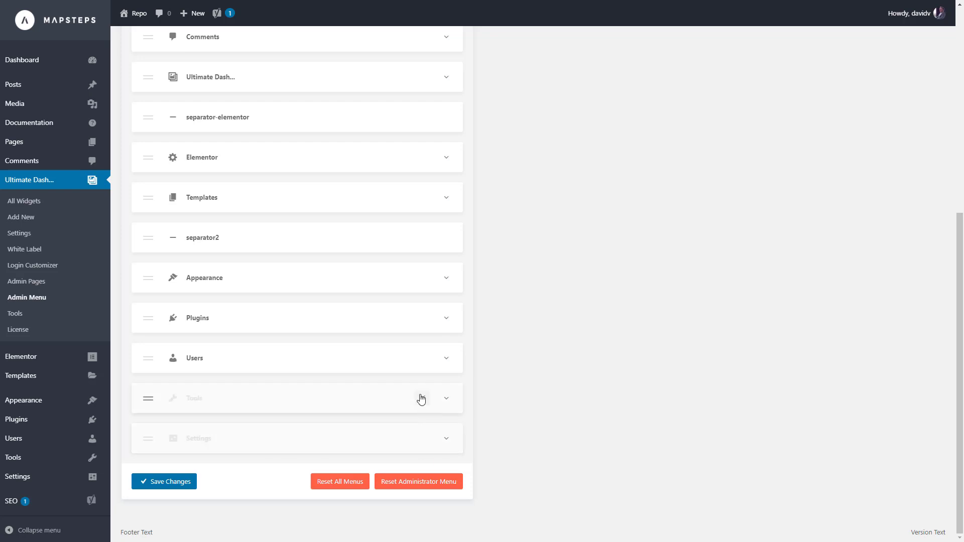
left_click(422, 359)
left_click(422, 320)
scroll(311, 297, "up", 1)
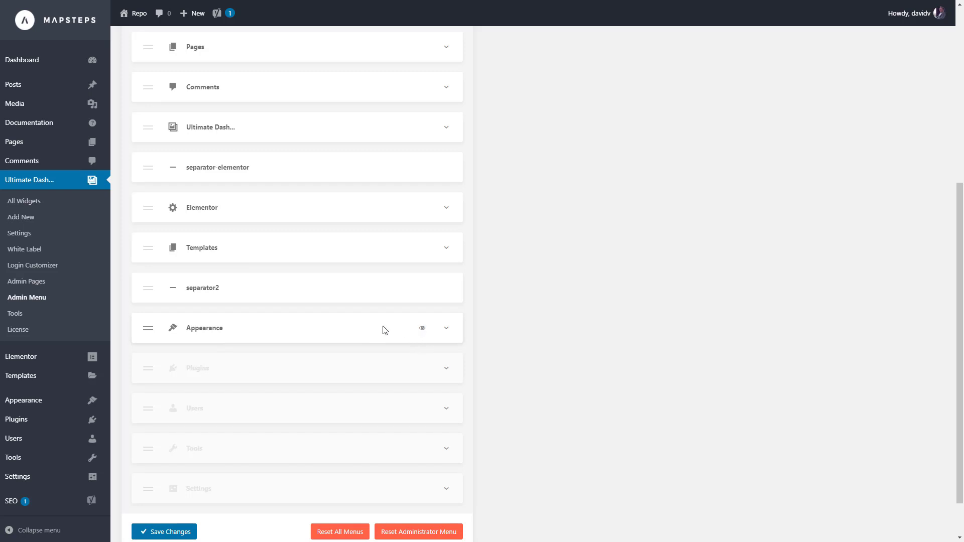
scroll(372, 332, "up", 1)
scroll(344, 326, "down", 2)
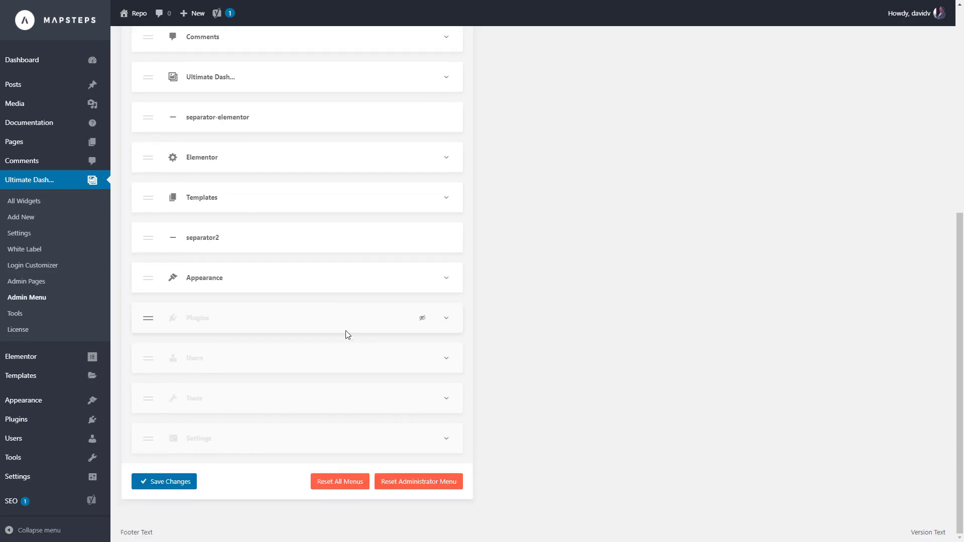
left_click(163, 488)
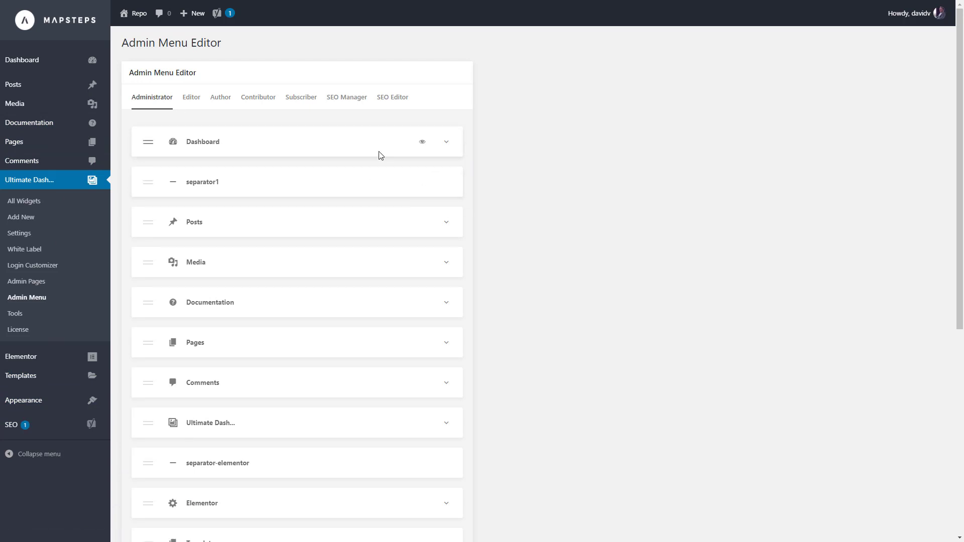
Rename the Dashboard menu entry's title to Home.
left_click(447, 141)
left_click(200, 213)
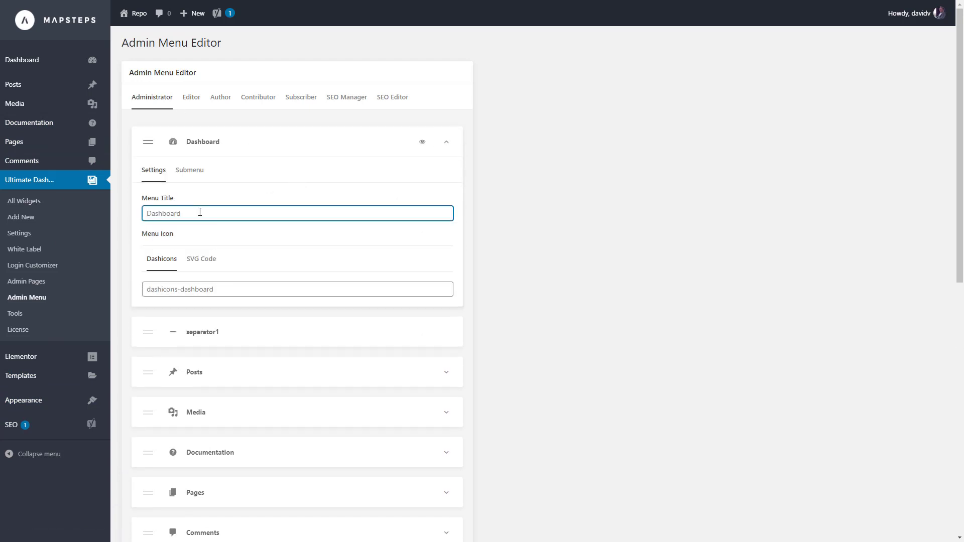
type("Home")
left_click(330, 193)
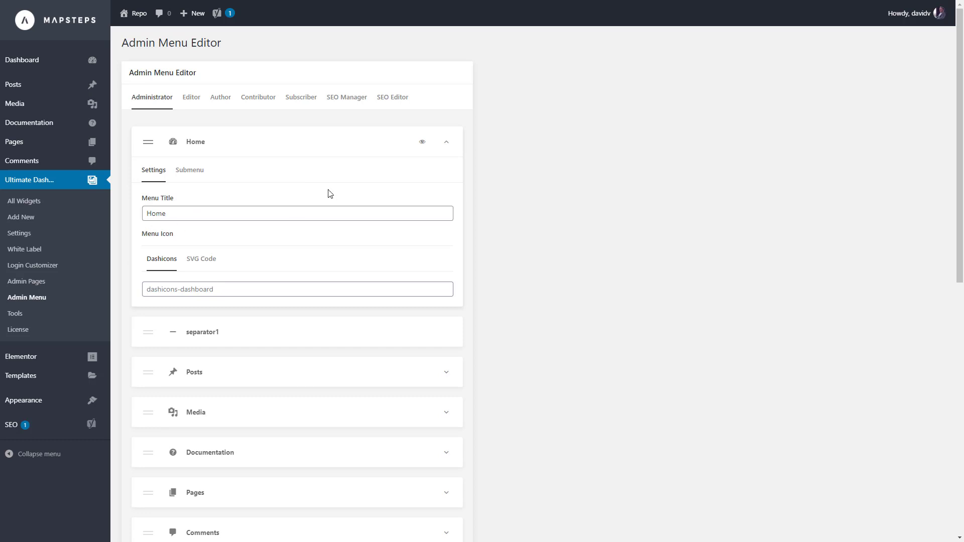
Hide the Home entry's Updates submenu item and save the admin menu.
left_click(197, 173)
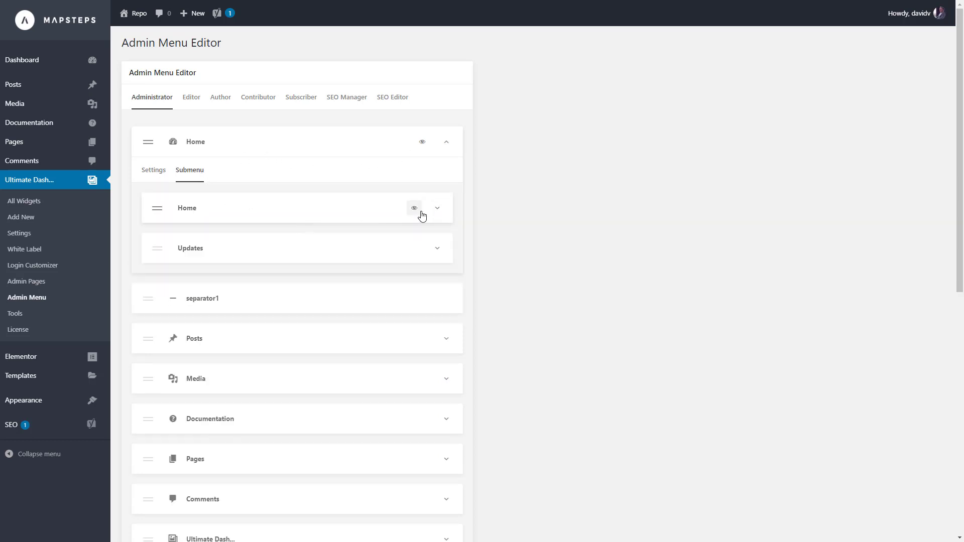
left_click(414, 248)
mouse_move(58, 59)
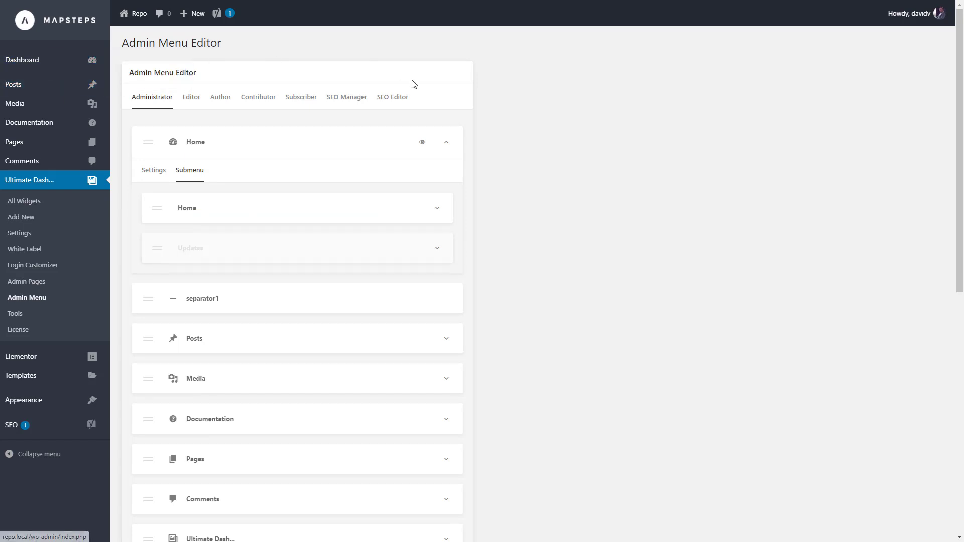
left_click(447, 142)
scroll(301, 281, "down", 5)
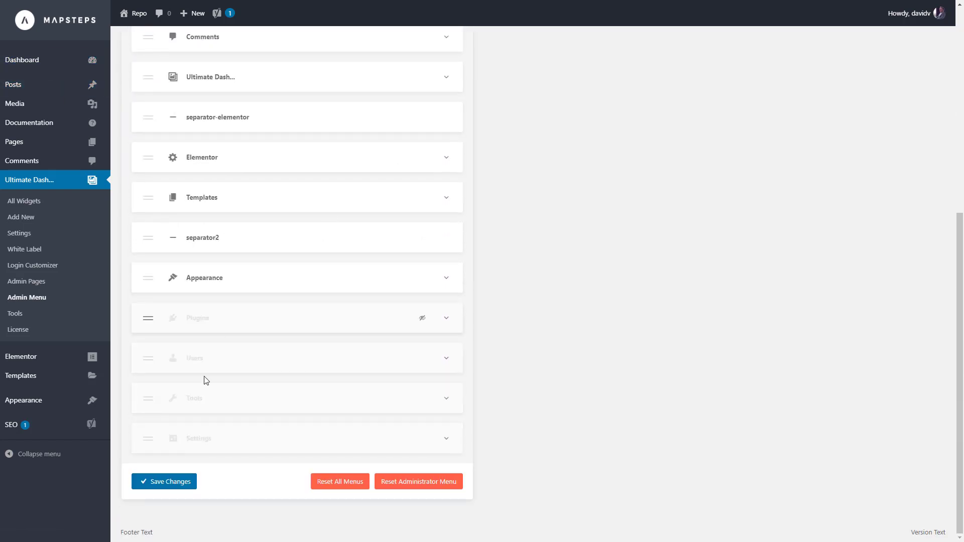
left_click(155, 488)
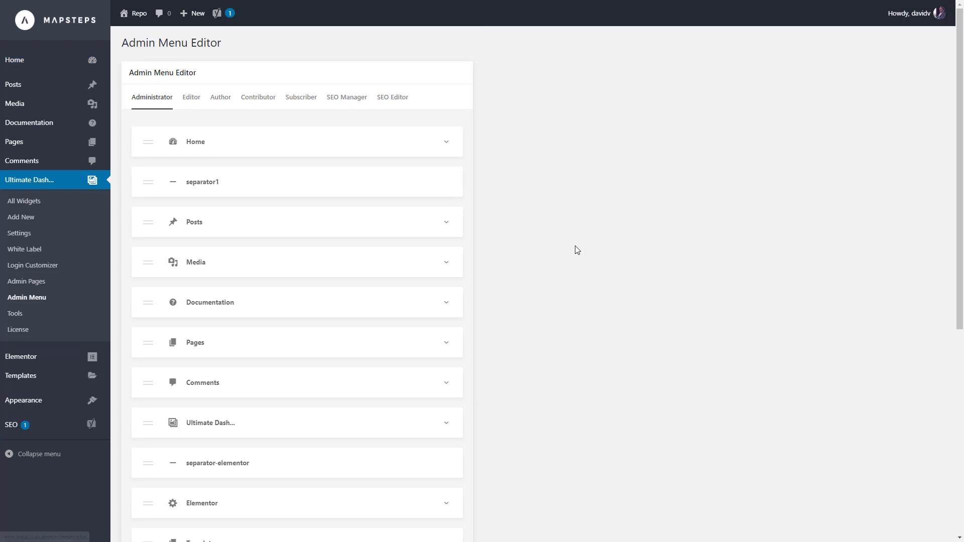
scroll(572, 249, "down", 4)
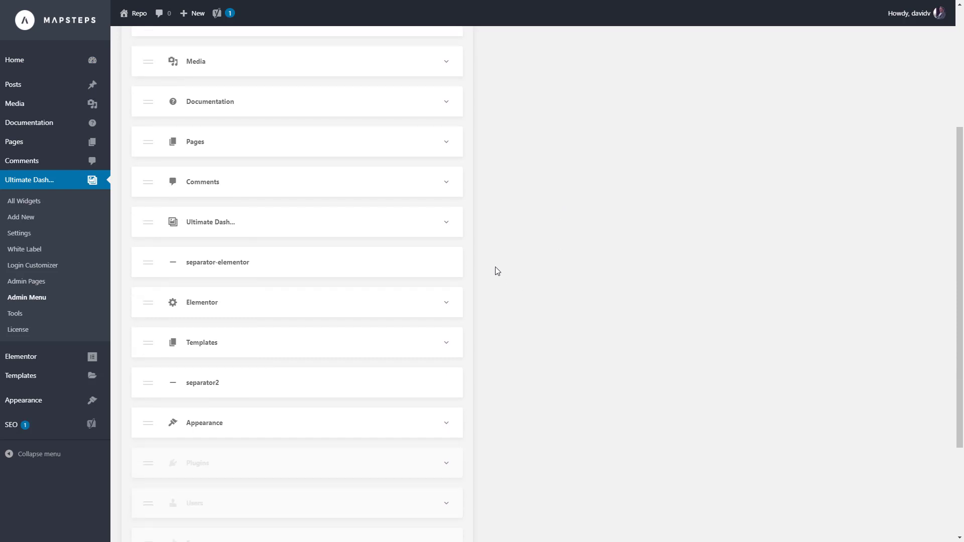
scroll(496, 270, "down", 1)
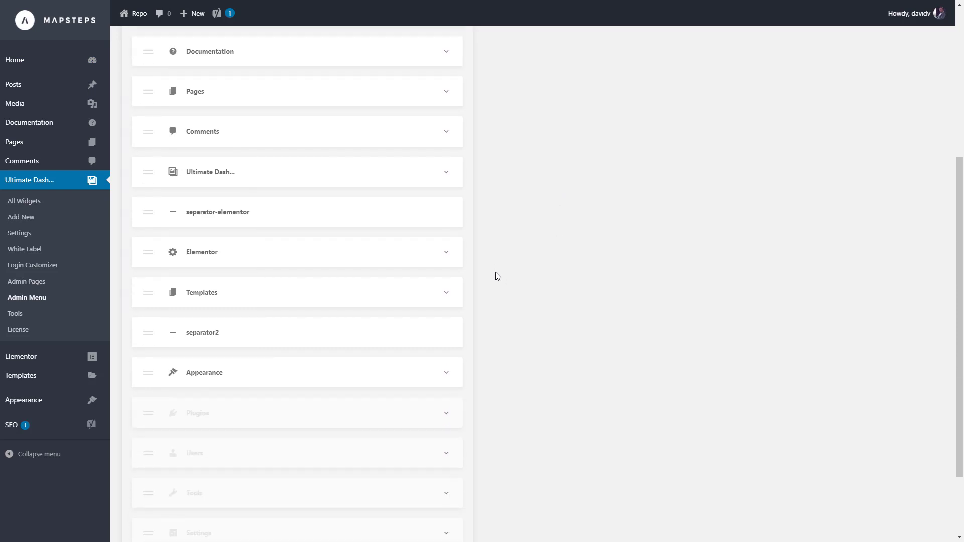
scroll(495, 276, "down", 2)
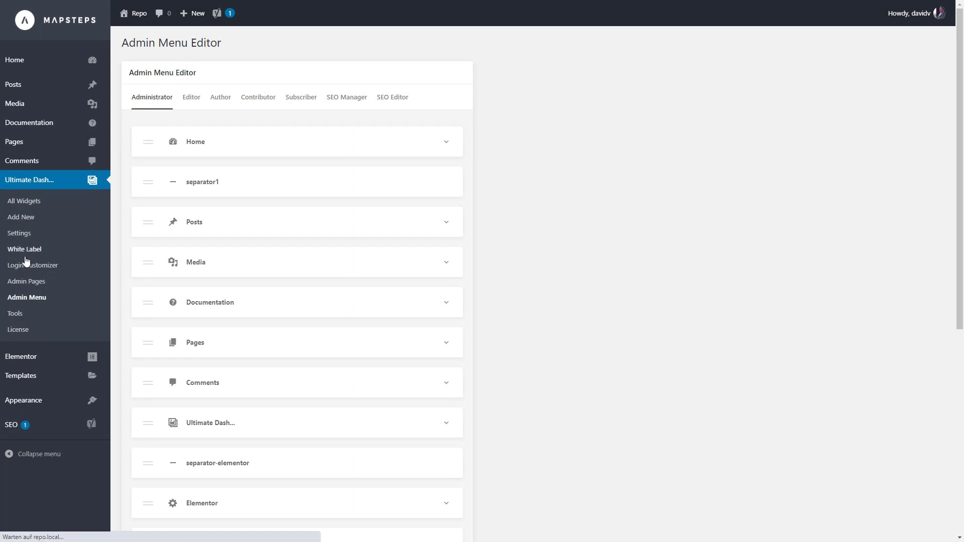
Visit White Label, then scroll through the Ultimate Dashboard Settings options and PRO feature list.
left_click(106, 238)
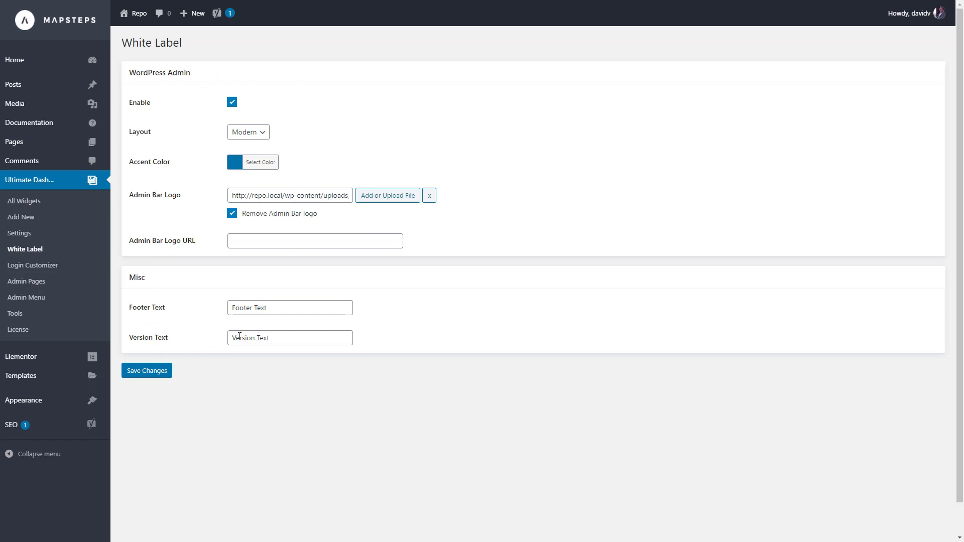
left_click(20, 233)
scroll(182, 295, "down", 3)
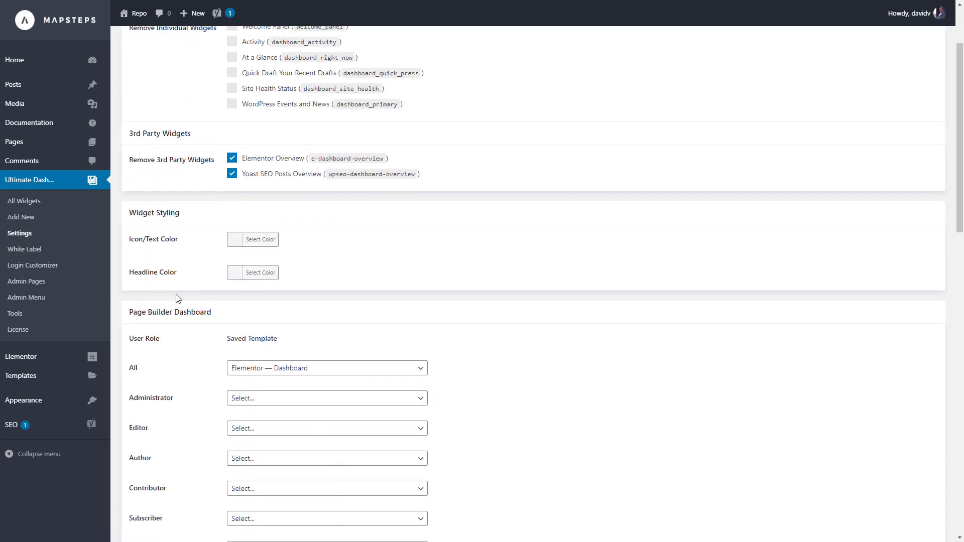
scroll(203, 236, "down", 1)
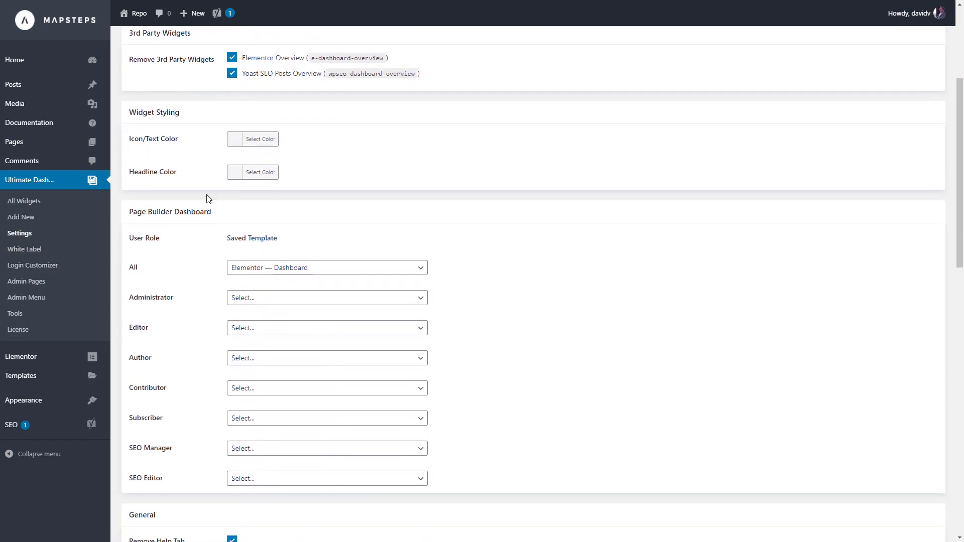
scroll(186, 164, "down", 1)
scroll(186, 166, "up", 4)
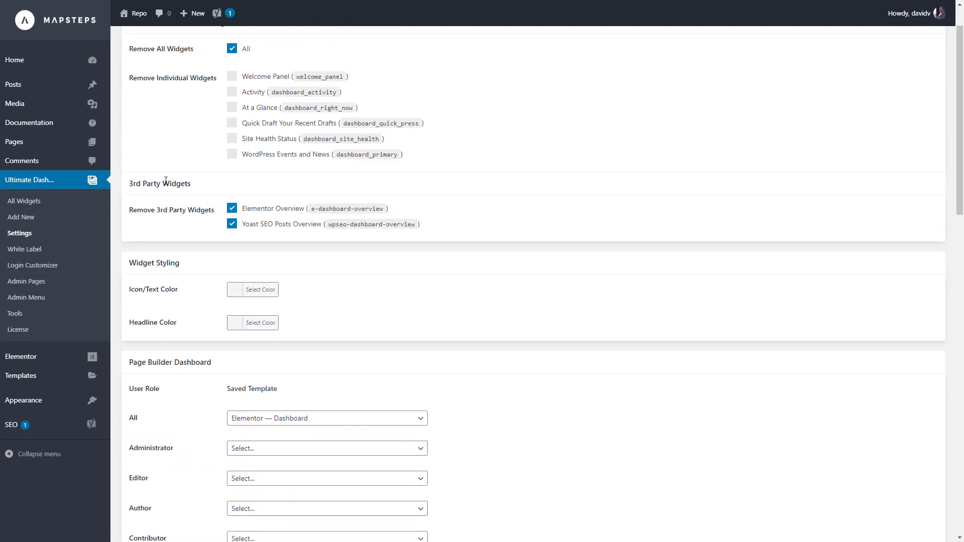
double_click(165, 183)
scroll(185, 206, "down", 7)
scroll(190, 217, "down", 9)
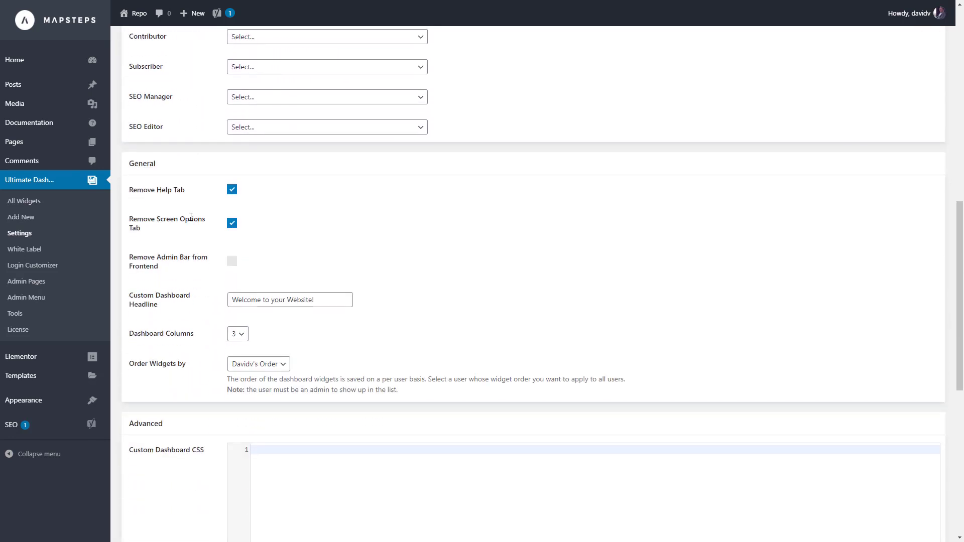
scroll(190, 221, "down", 2)
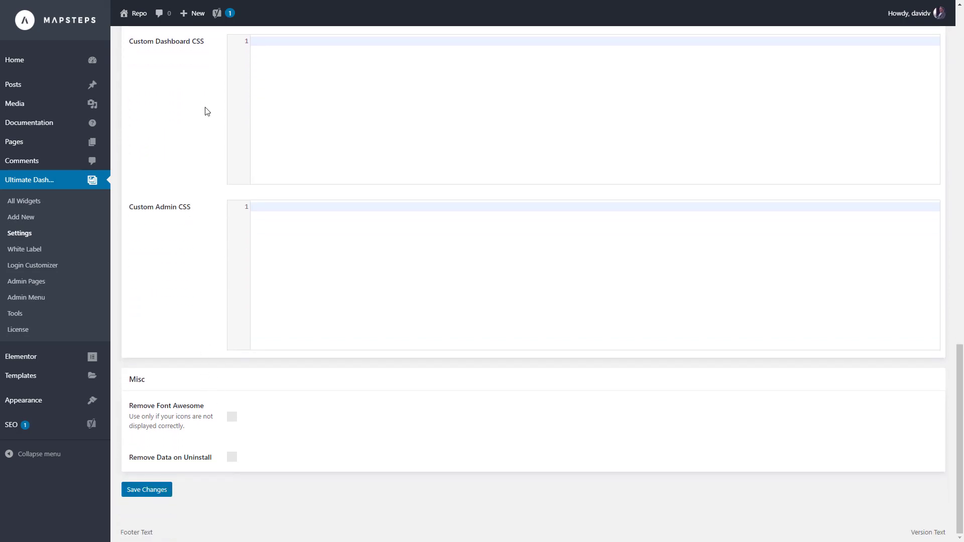
scroll(245, 314, "up", 18)
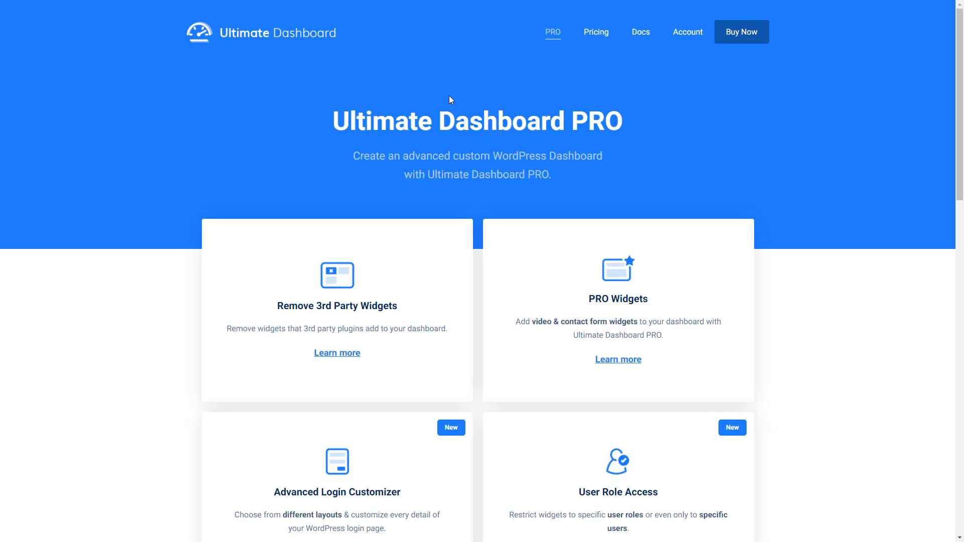
Review the Pricing page's PRO plan at $98 and the Free vs PRO comparison table.
left_click(605, 34)
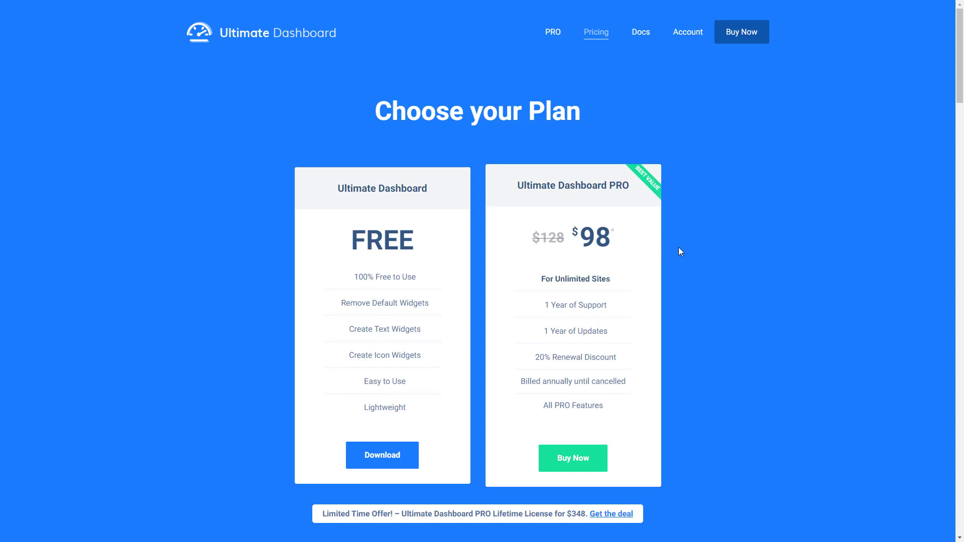
scroll(696, 254, "down", 1)
scroll(700, 254, "down", 10)
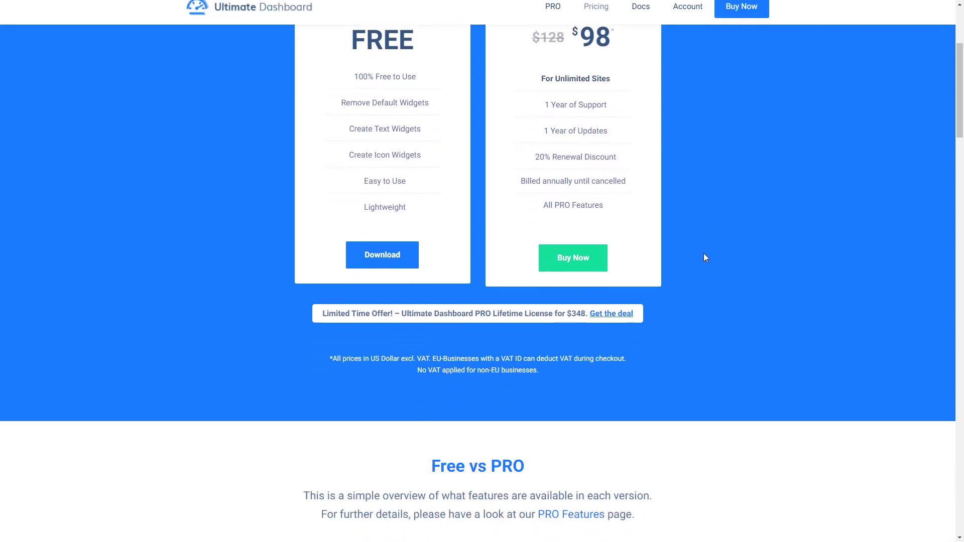
scroll(577, 246, "down", 3)
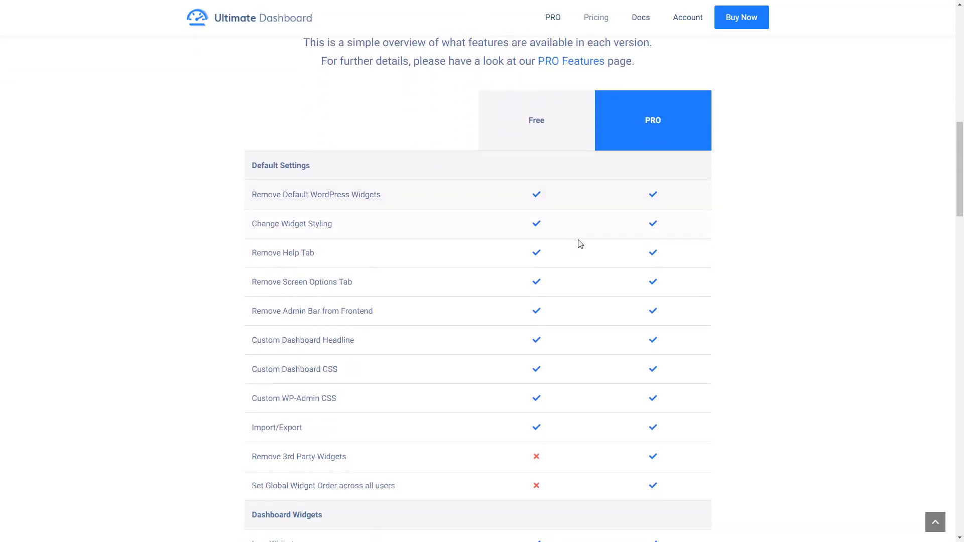
scroll(516, 253, "down", 13)
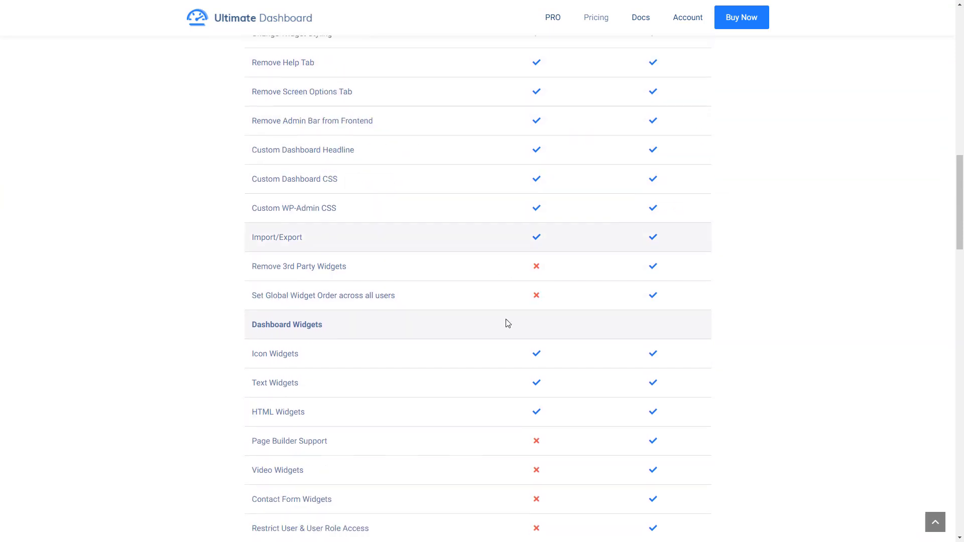
scroll(502, 280, "down", 5)
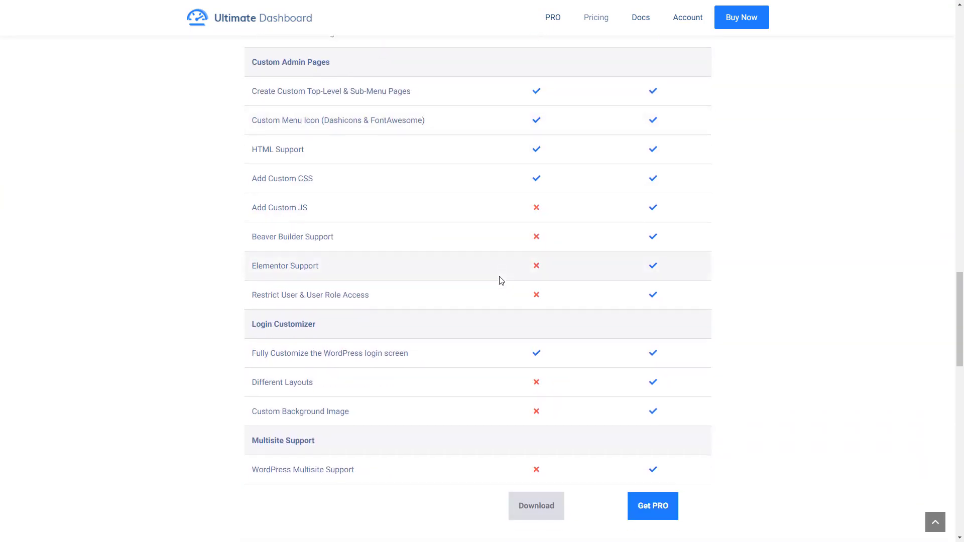
scroll(503, 283, "up", 16)
scroll(506, 287, "up", 15)
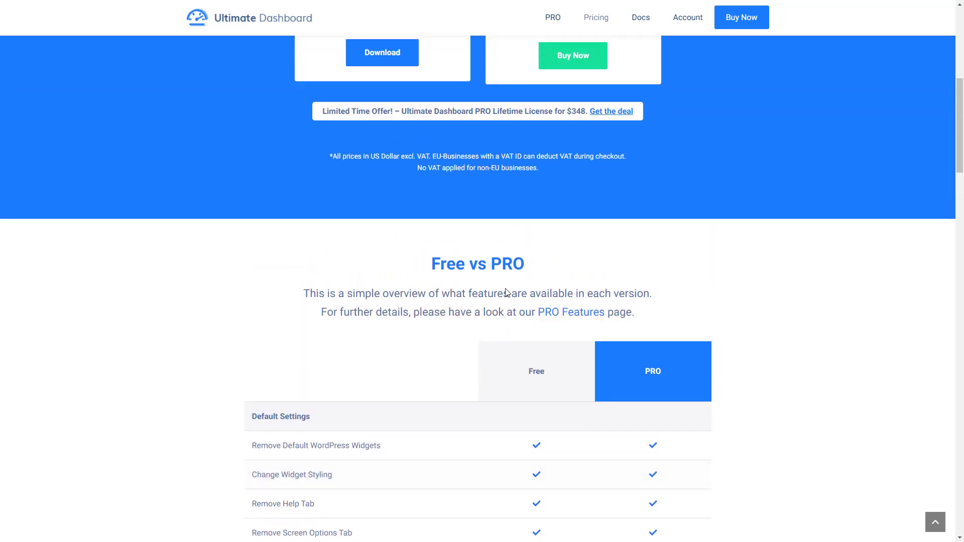